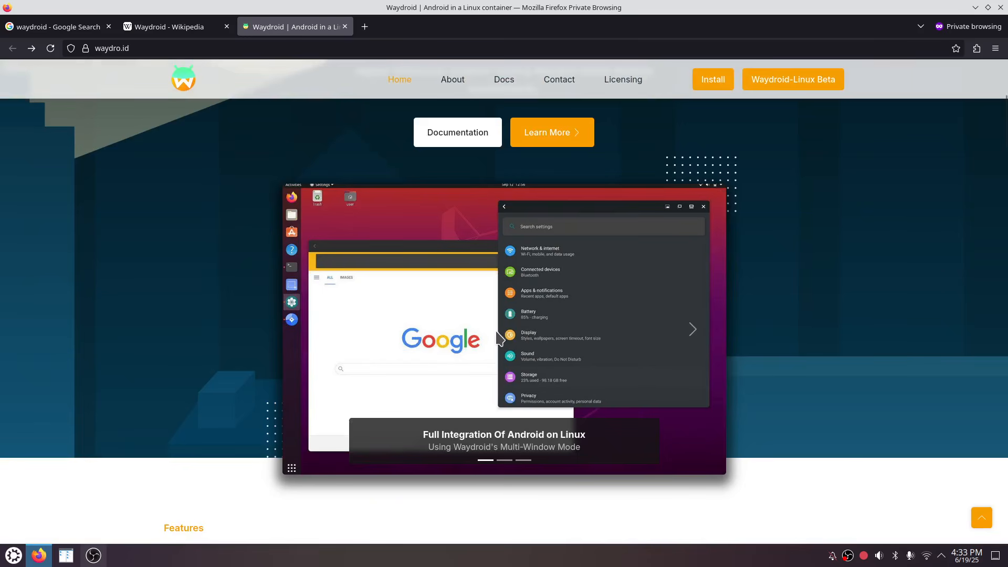
Step: Review the Waydroid homepage features and read the Waydroid Wikipedia article through its system requirements, qualities and limitations
scroll(504, 333, "down", 10)
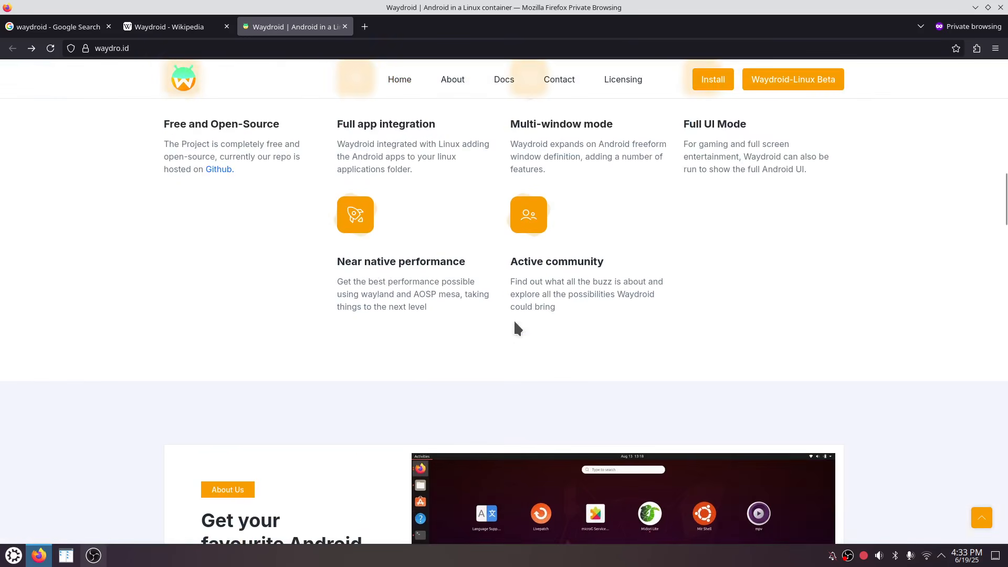
left_click(182, 27)
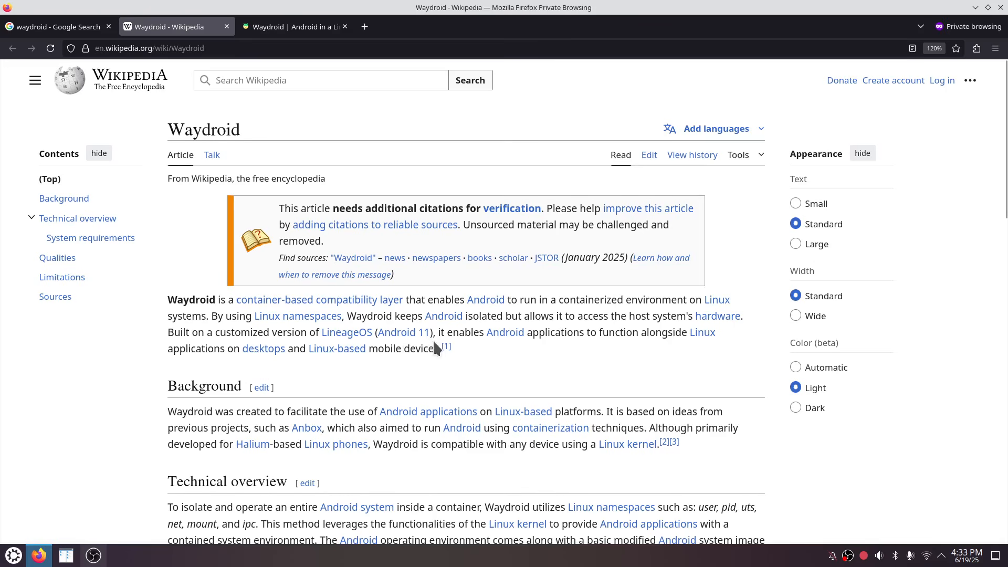
mouse_move(409, 338)
scroll(423, 383, "down", 5)
scroll(424, 385, "down", 5)
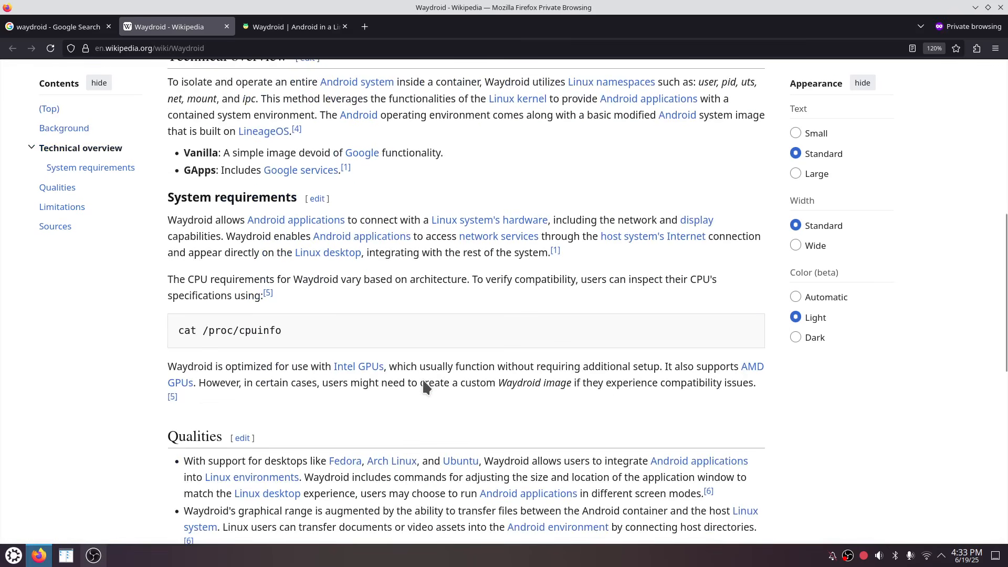
scroll(421, 381, "down", 3)
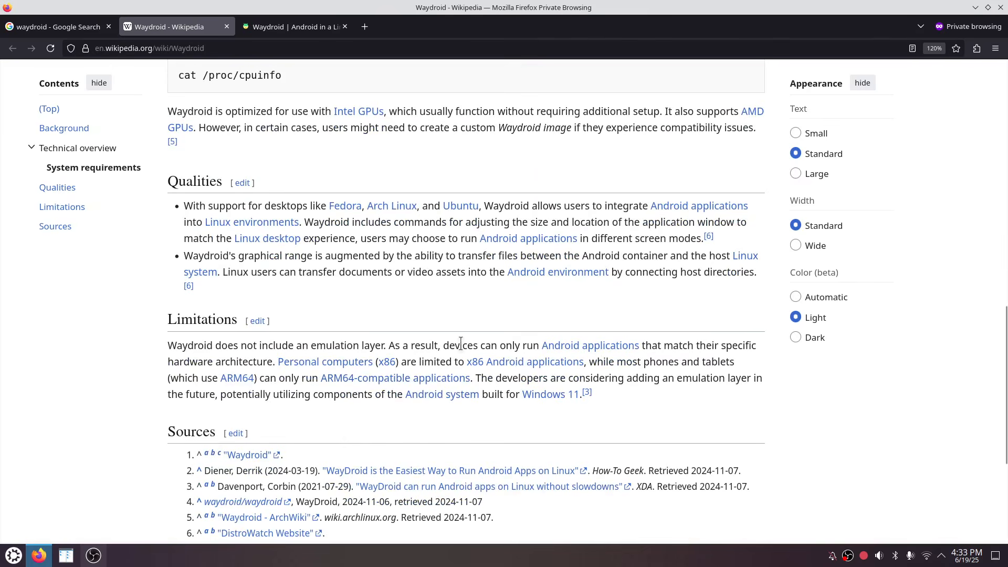
Step: Examine the Quick Install Reference, Waydroid-Linux beta and team sections on the Waydroid website
left_click(294, 26)
scroll(291, 130, "up", 5)
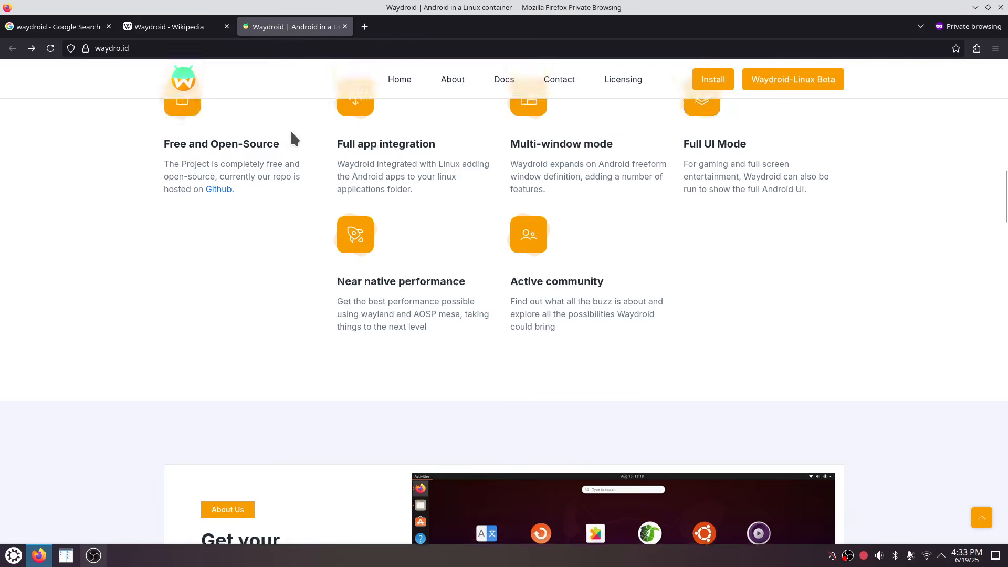
scroll(286, 131, "up", 3)
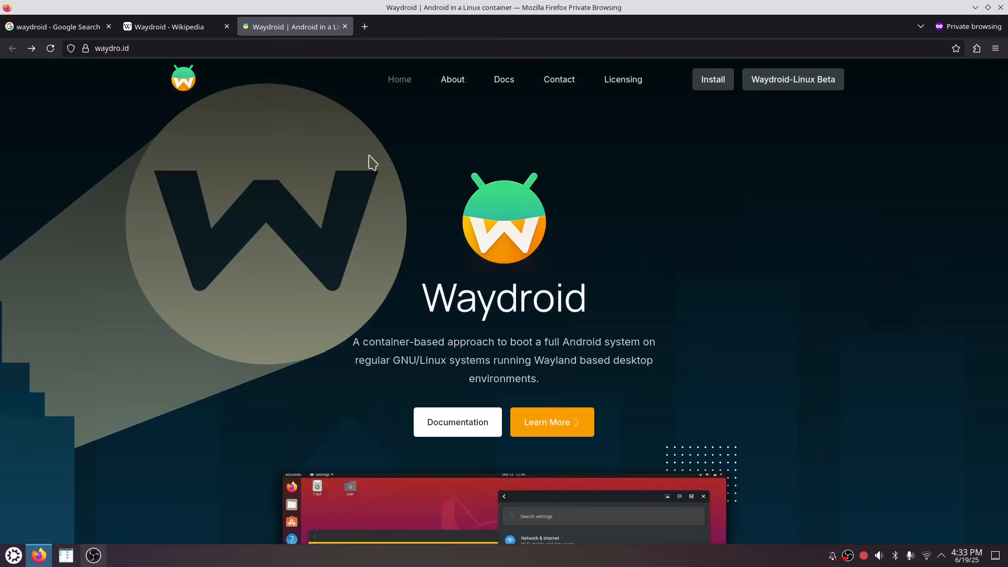
left_click(712, 80)
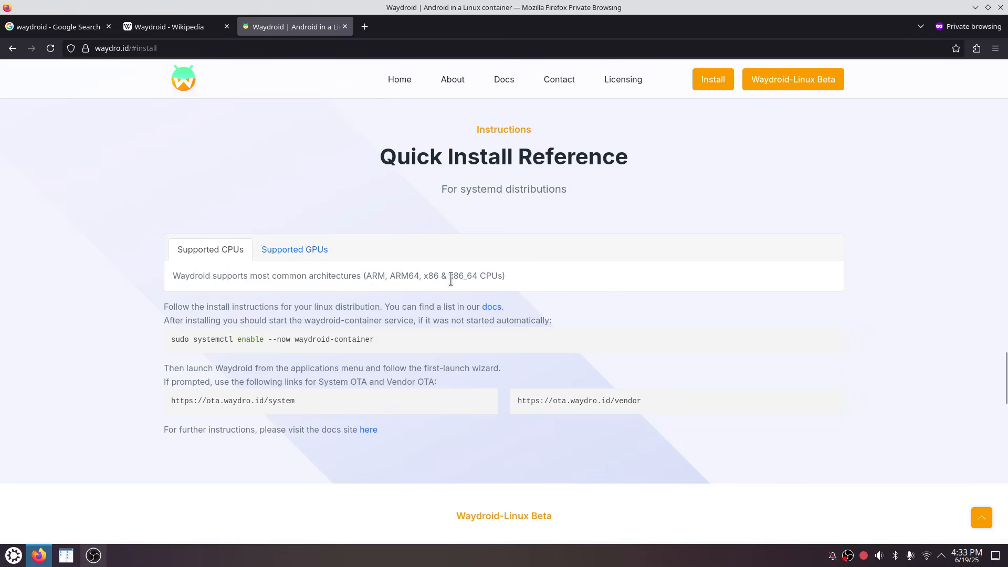
left_click_drag(450, 277, 478, 278)
left_click(715, 81)
scroll(475, 241, "down", 8)
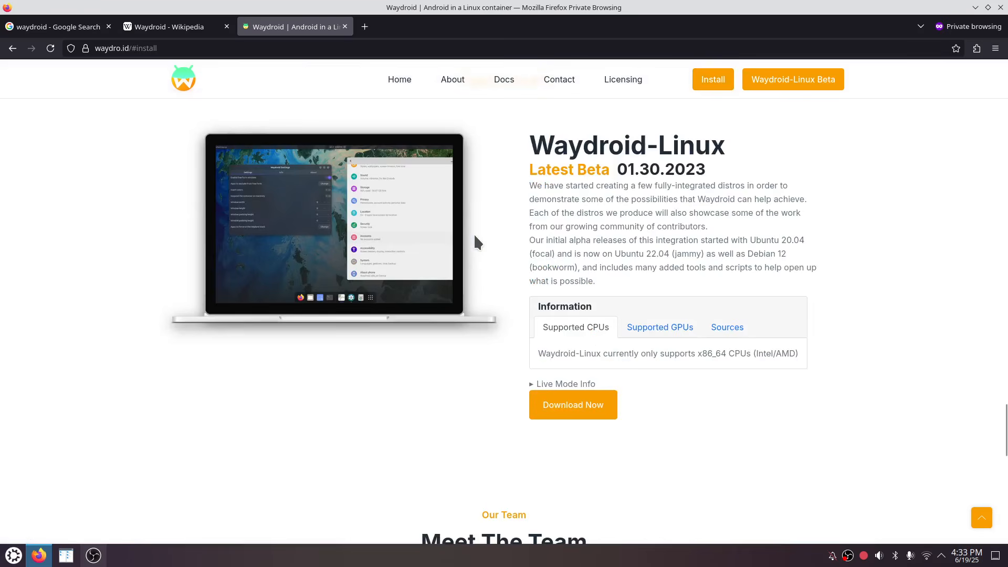
scroll(474, 236, "down", 5)
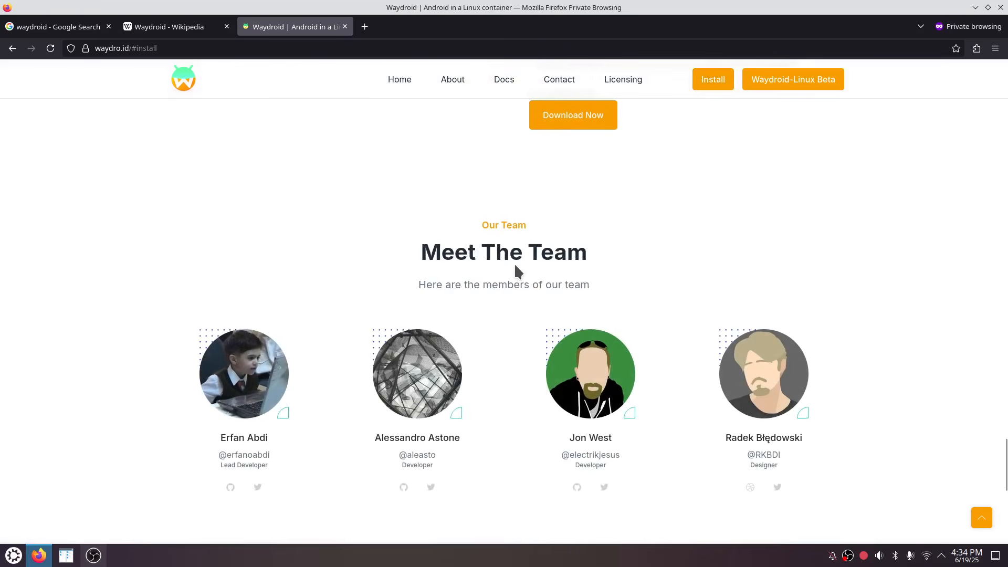
Step: Open the documentation site docs.waydro.id from the Waydroid website and go to its Install Instructions
left_click(497, 82)
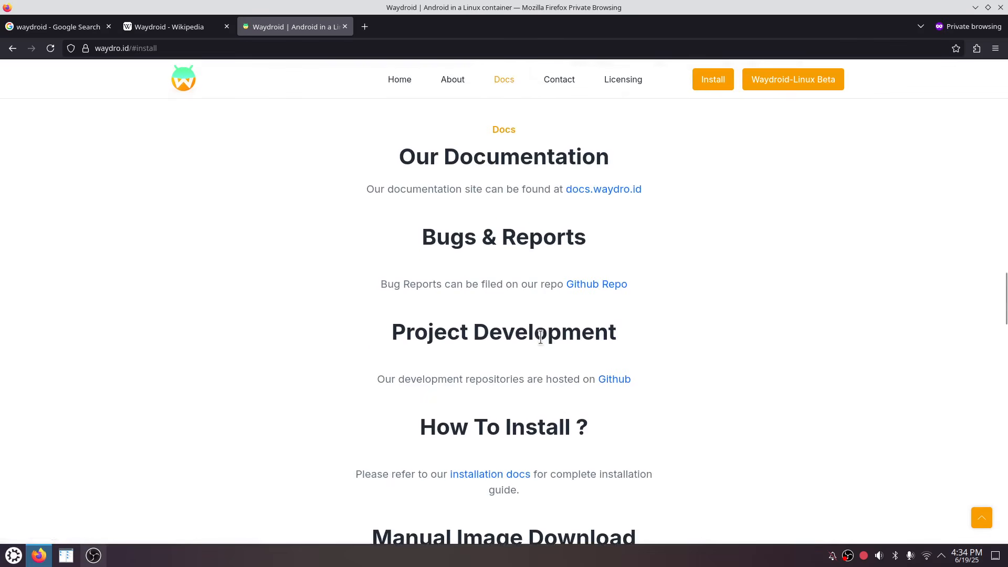
left_click(591, 190)
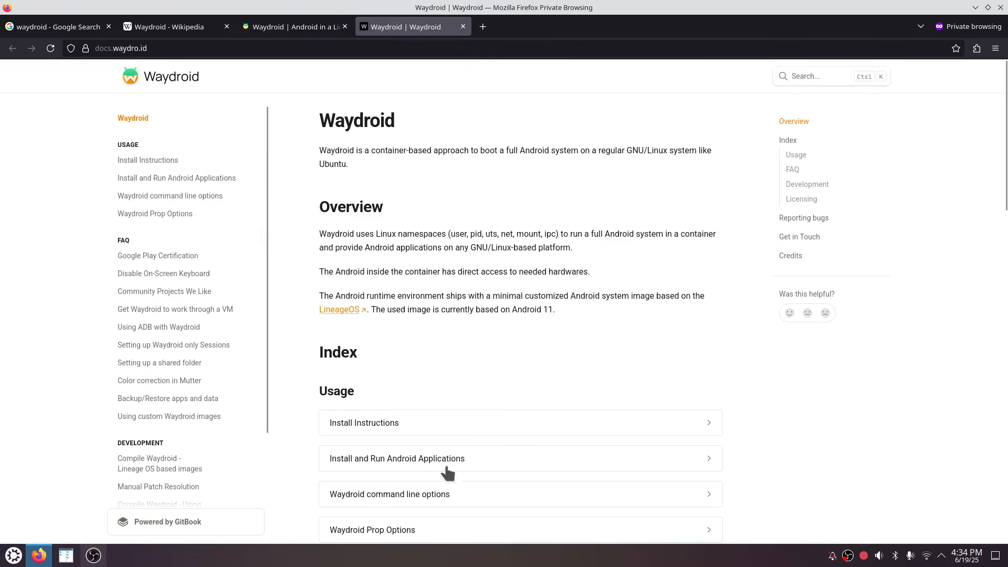
left_click(443, 429)
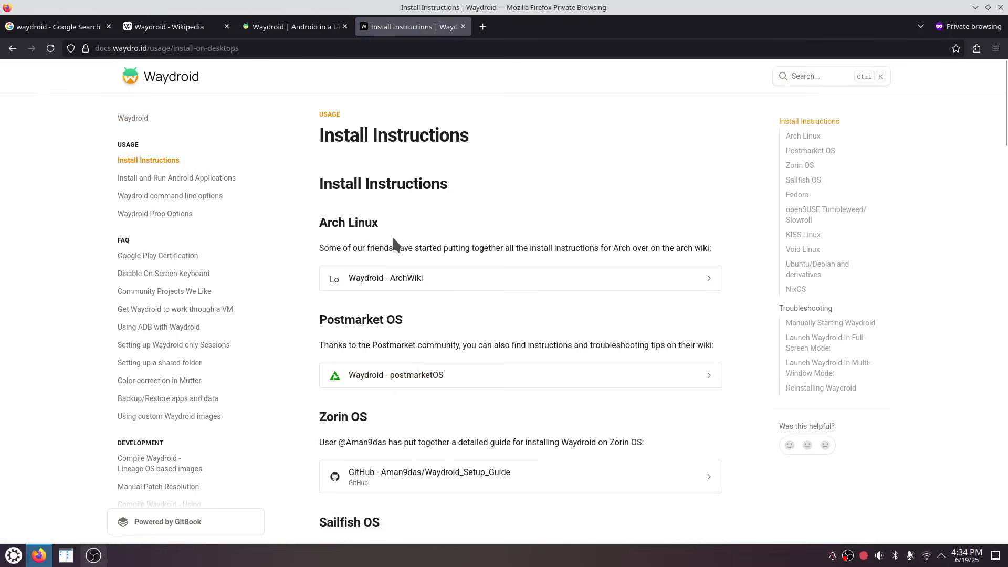
Step: Read the per-distribution install instructions, highlighting the Ubuntu/Debian heading, the Wayland Session requirement and the pre-requisites item
scroll(398, 409, "down", 1)
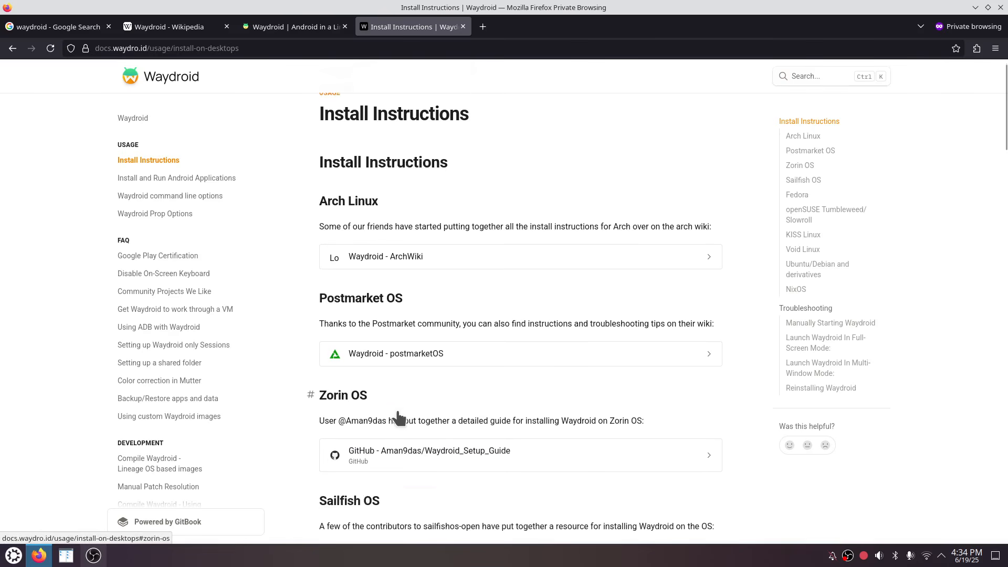
scroll(398, 415, "down", 3)
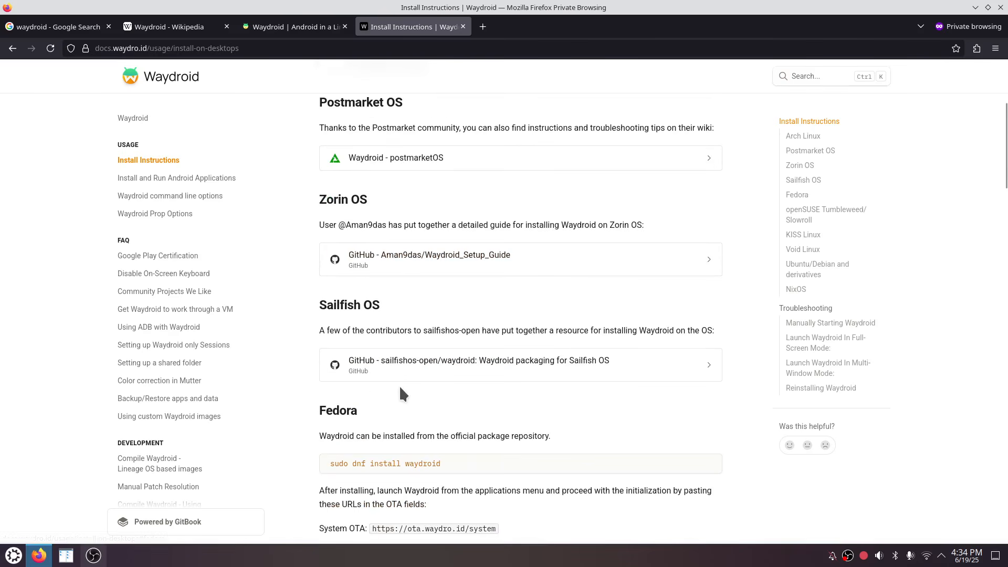
scroll(399, 385, "down", 2)
scroll(399, 385, "down", 2)
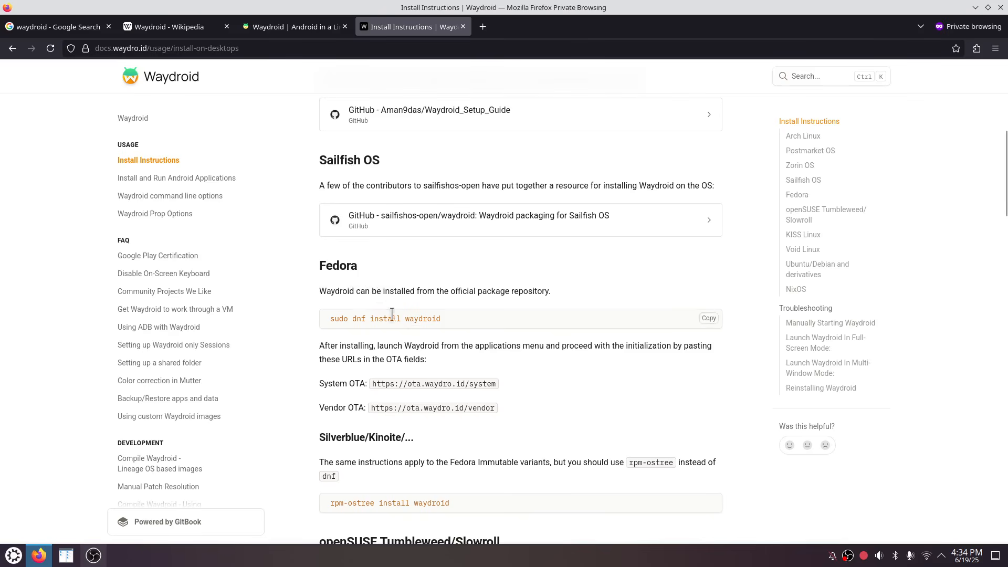
scroll(380, 371, "down", 5)
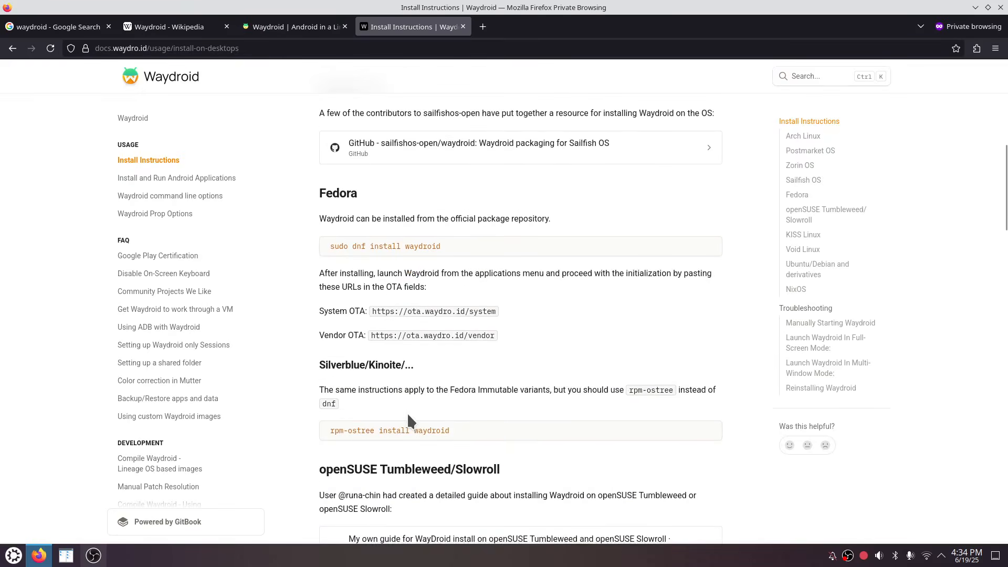
scroll(409, 420, "down", 8)
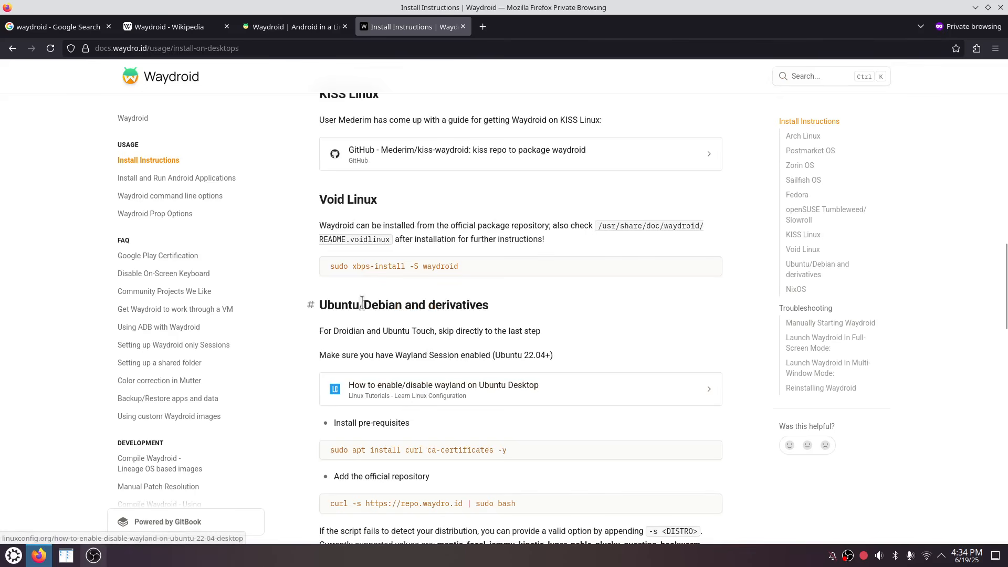
left_click_drag(321, 303, 485, 308)
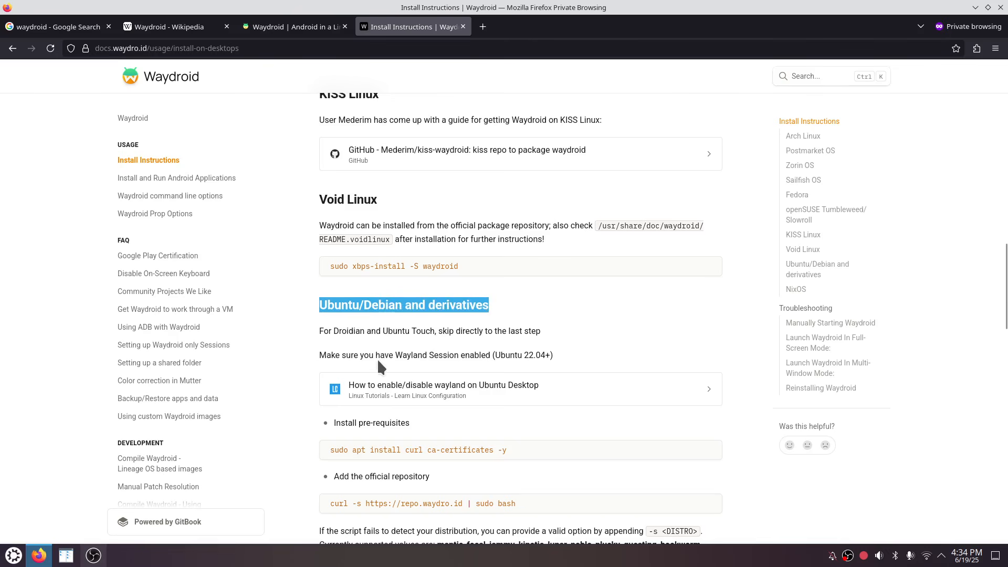
scroll(378, 360, "down", 2)
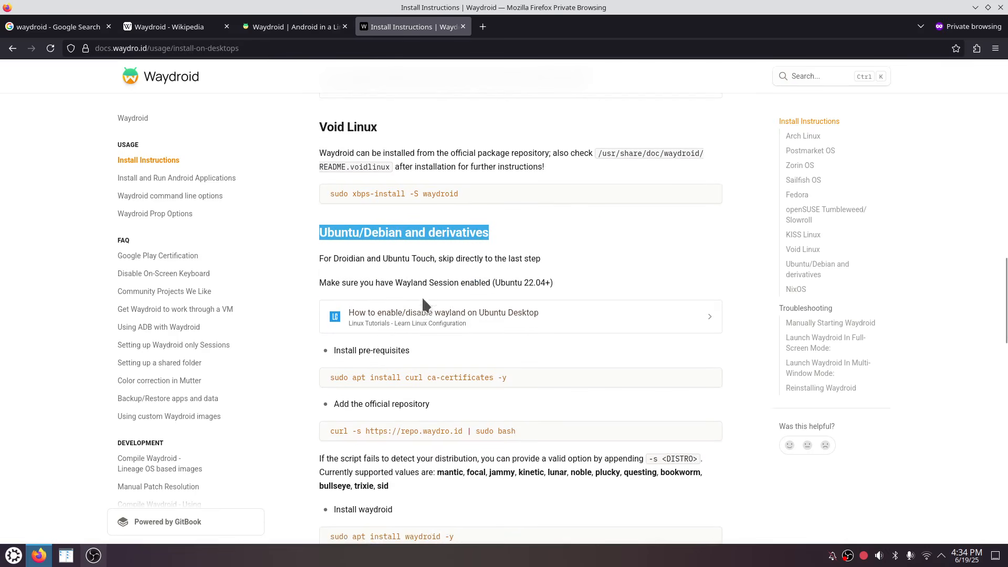
left_click_drag(396, 282, 459, 284)
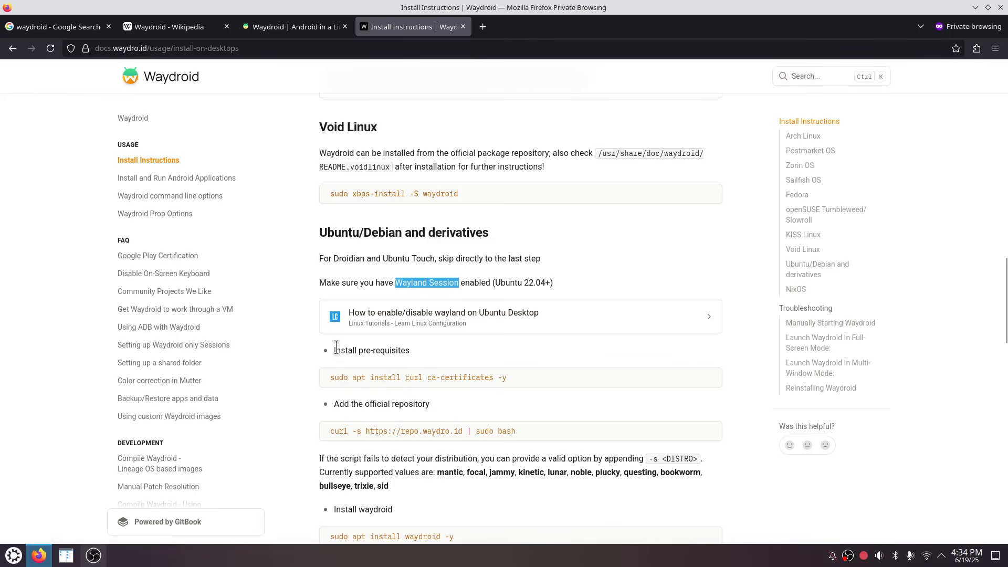
left_click_drag(336, 350, 398, 351)
Step: Open a Konsole terminal and tile it on the left half of the desktop, with the browser on the right half
left_click_drag(523, 9, 1007, 184)
left_click(21, 558)
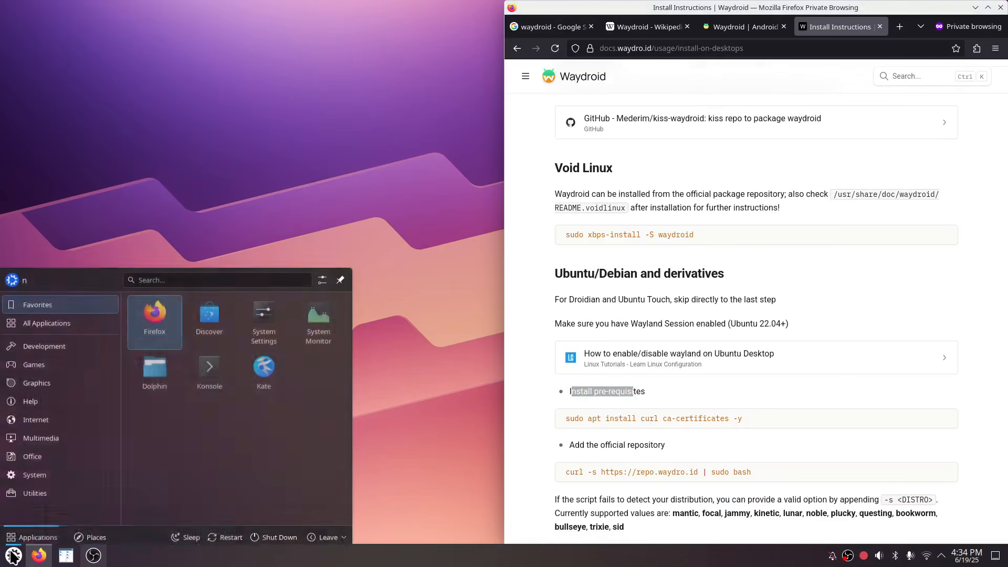
left_click(210, 373)
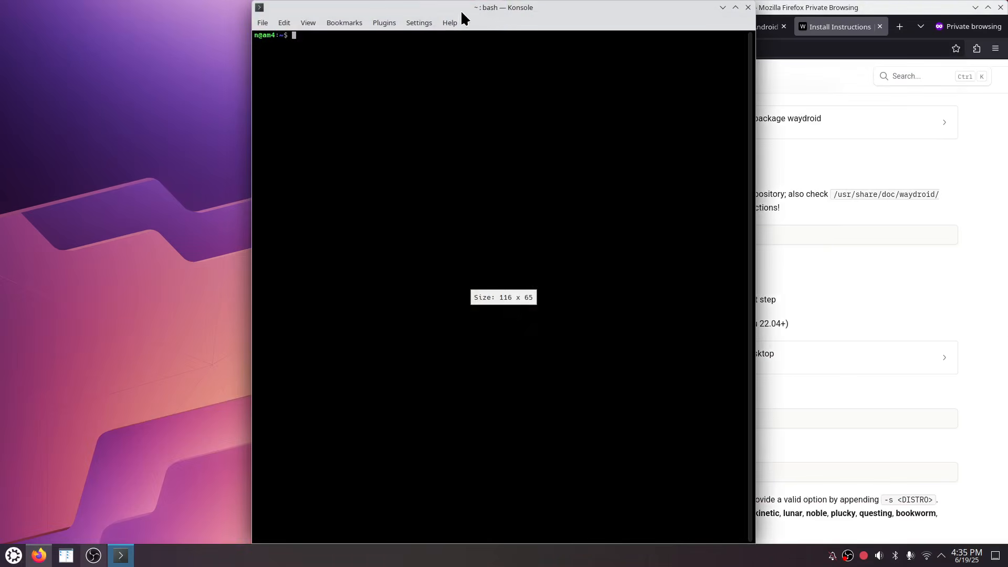
left_click_drag(461, 10, 1, 281)
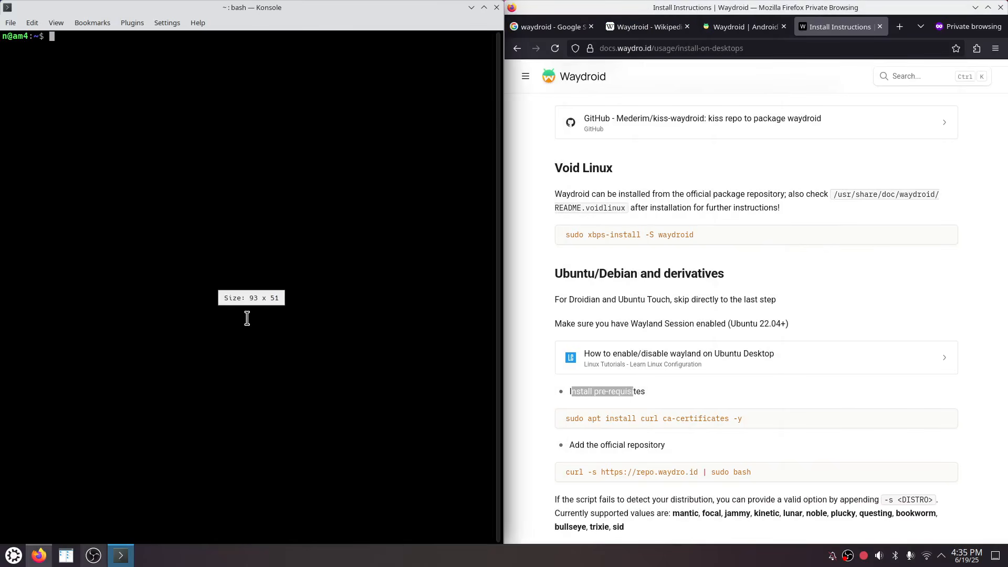
Step: Copy "sudo apt install curl ca-certificates -y" from the instructions, run it in the terminal and enter the sudo password
left_click_drag(566, 418, 742, 419)
right_click(720, 419)
left_click(768, 285)
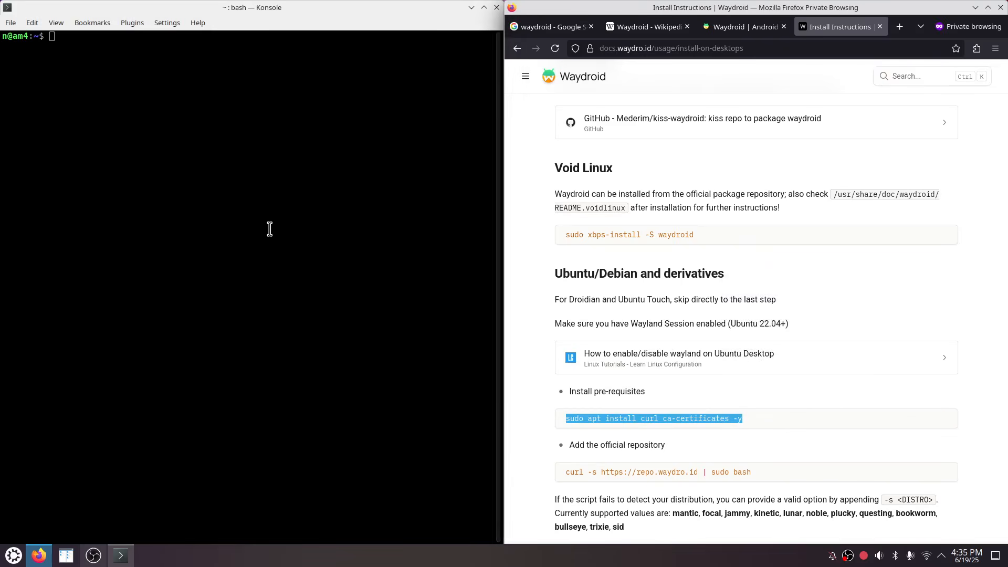
right_click(137, 62)
left_click(166, 87)
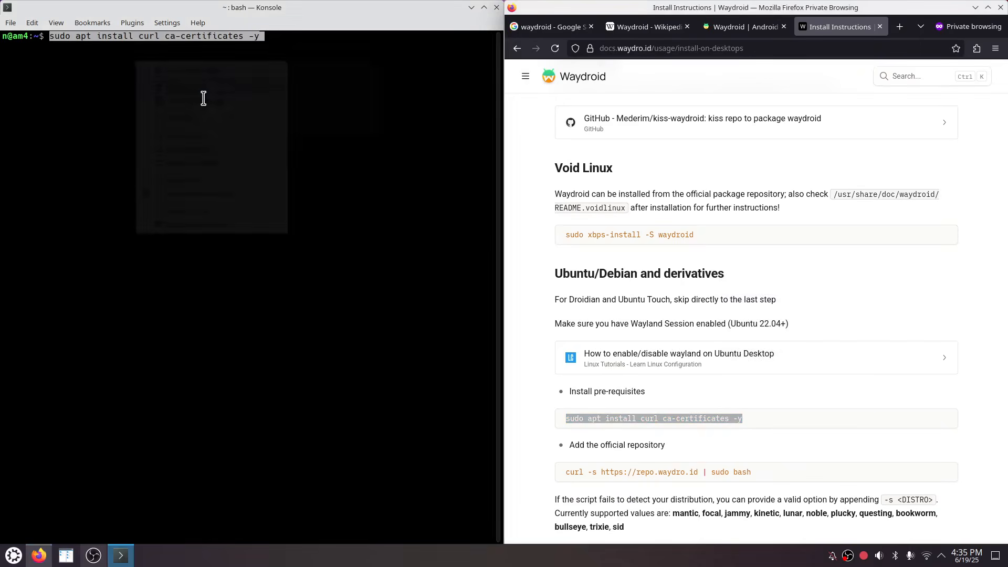
key("Return")
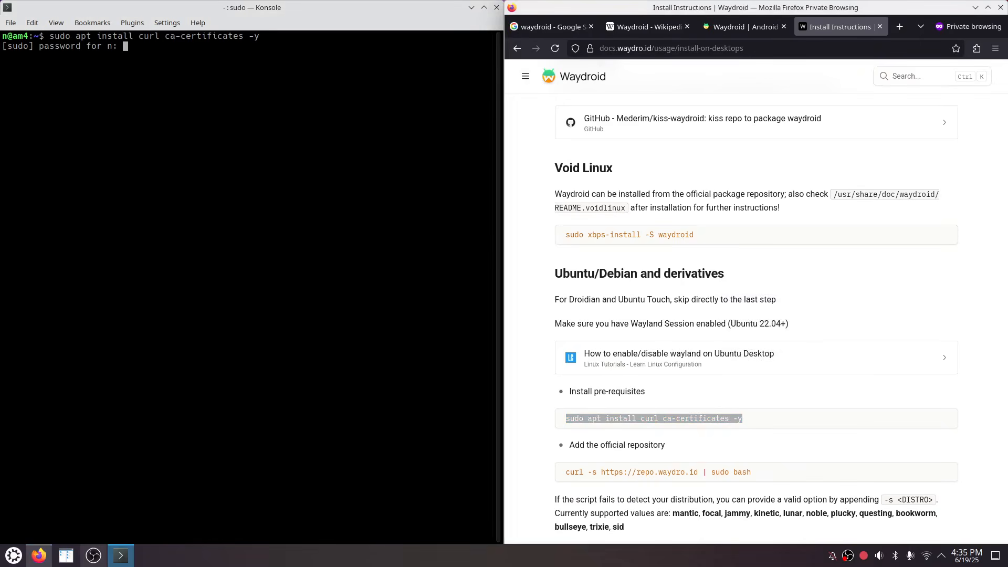
key("Return")
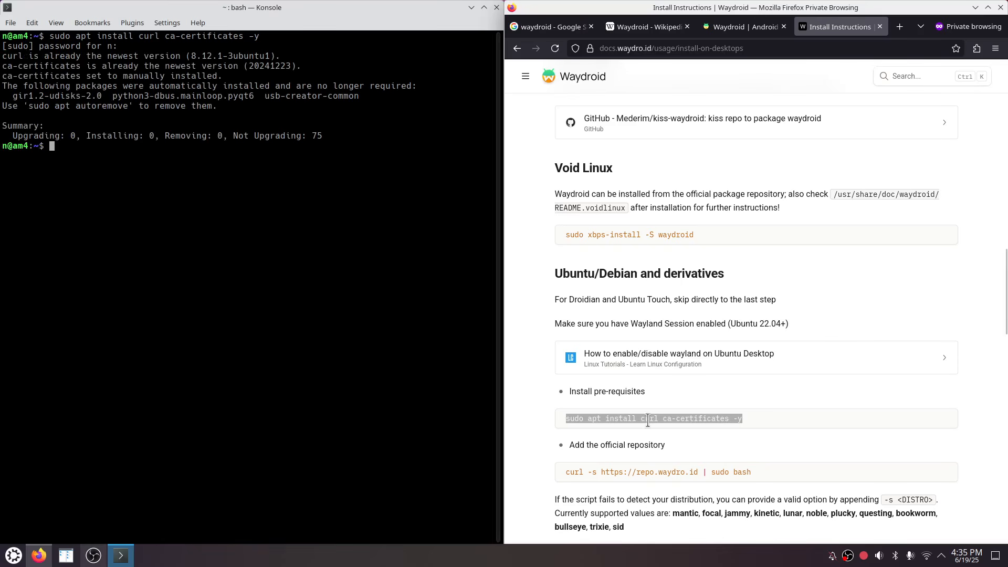
scroll(640, 399, "down", 3)
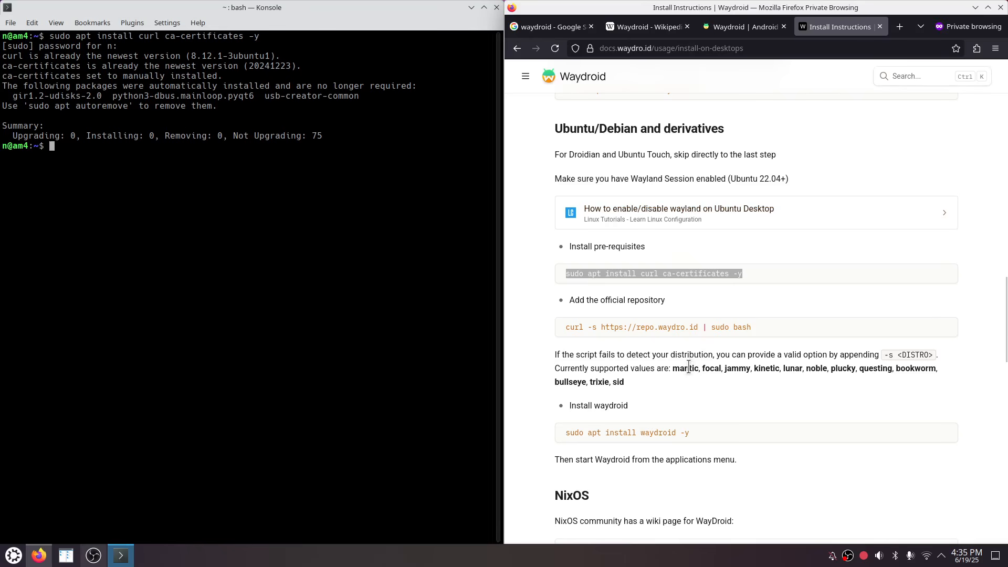
left_click(844, 366)
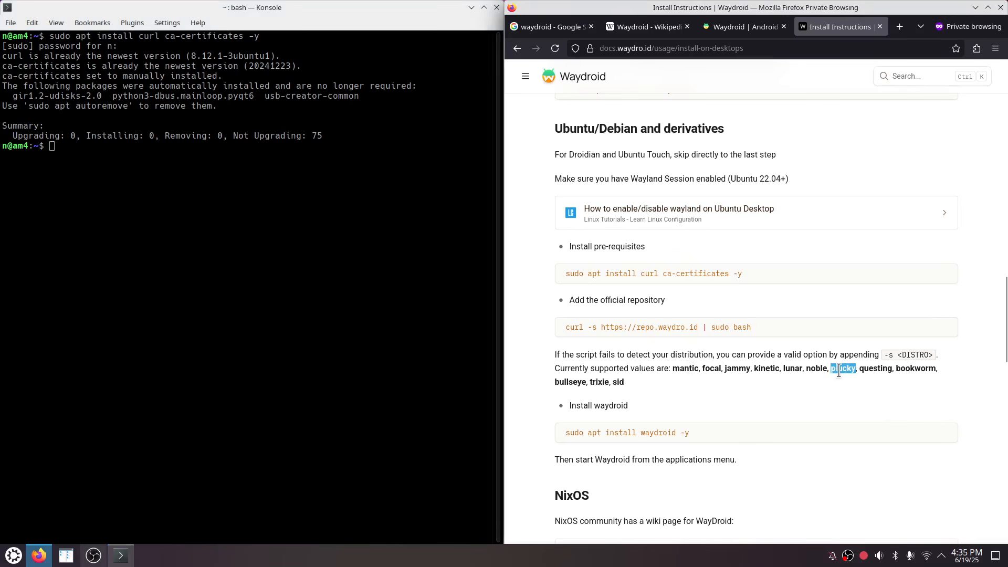
left_click_drag(566, 329, 757, 329)
right_click(735, 331)
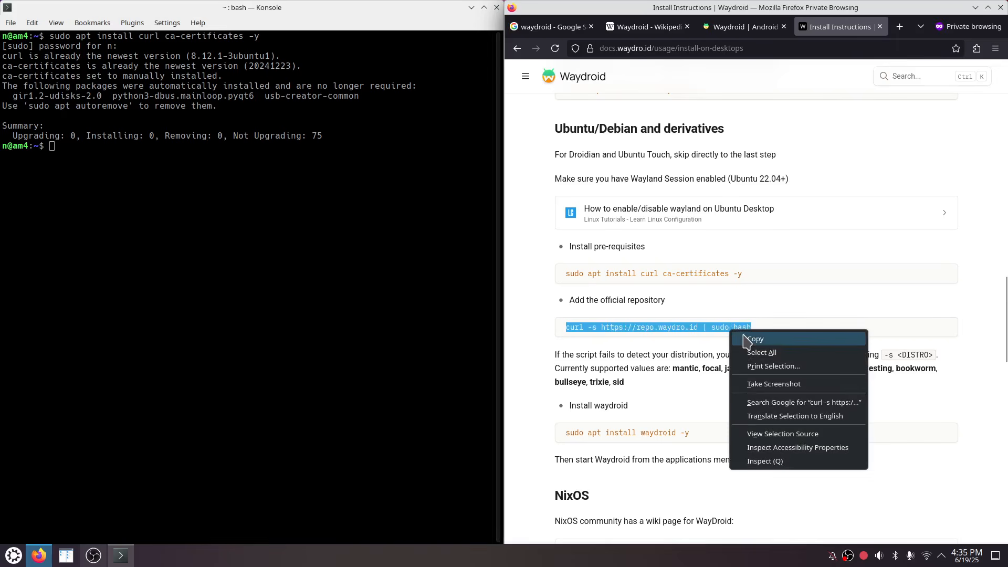
left_click(748, 339)
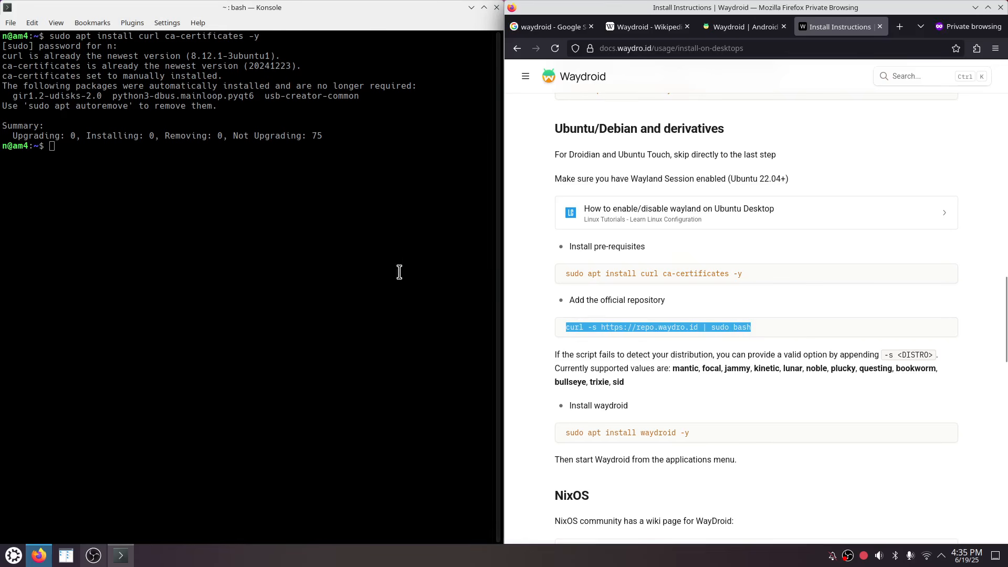
double_click(720, 327)
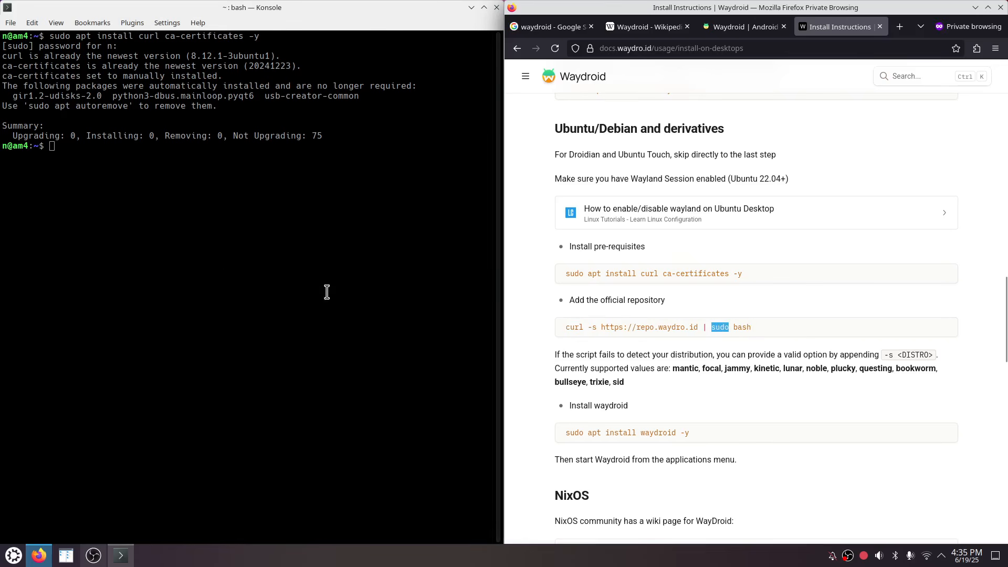
right_click(88, 159)
left_click(173, 195)
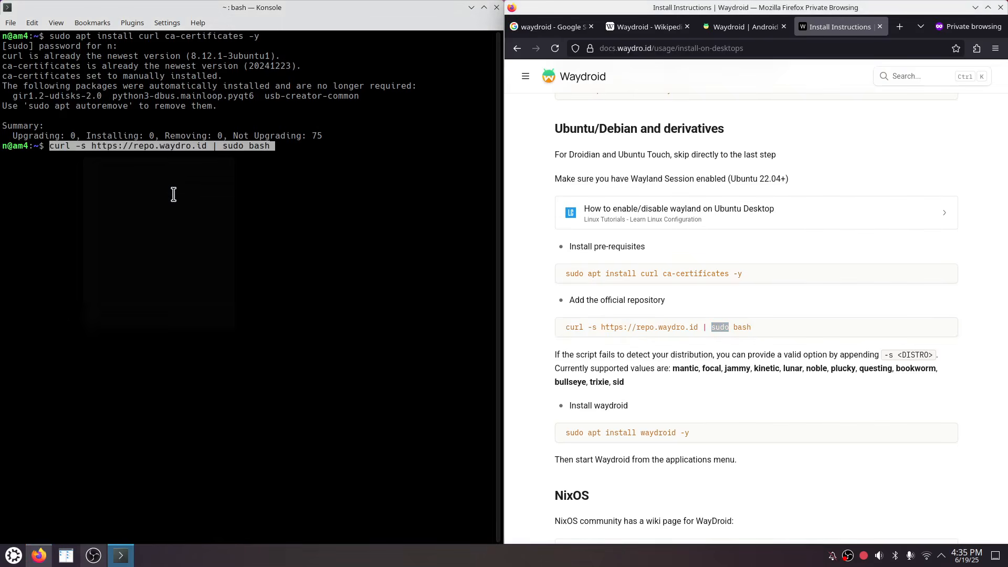
key("Return")
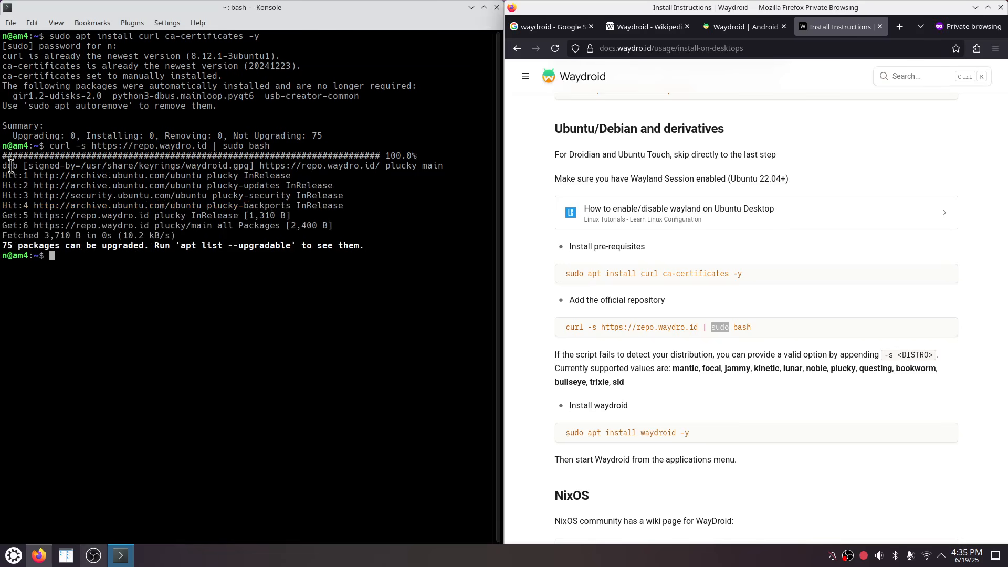
left_click_drag(3, 167, 452, 167)
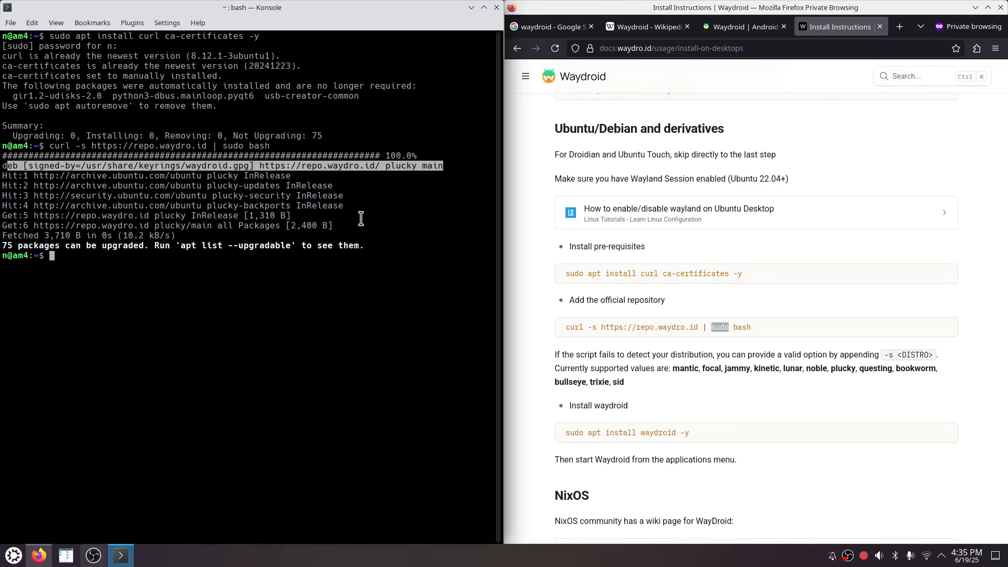
Step: Switch to a root shell with "sudo su" and change to the /etc/apt directory
left_click(141, 261)
type("sudo su")
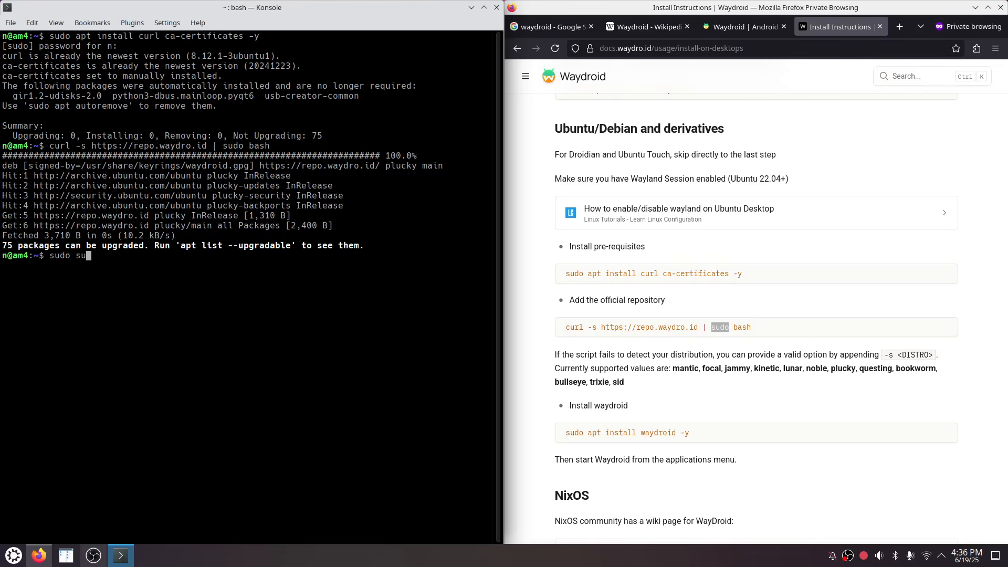
key("Return")
type("cd ")
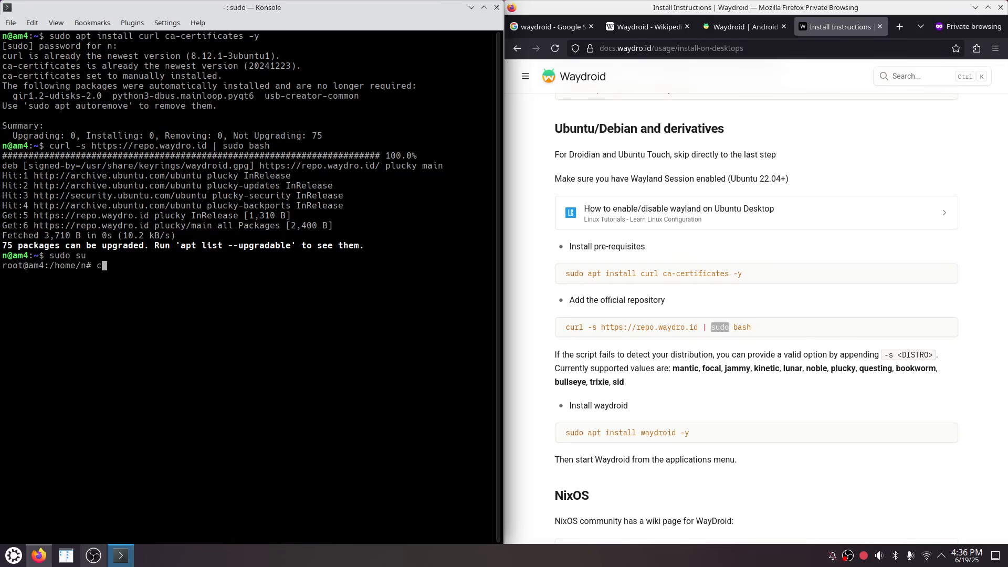
type("/etc/apt")
key("Return")
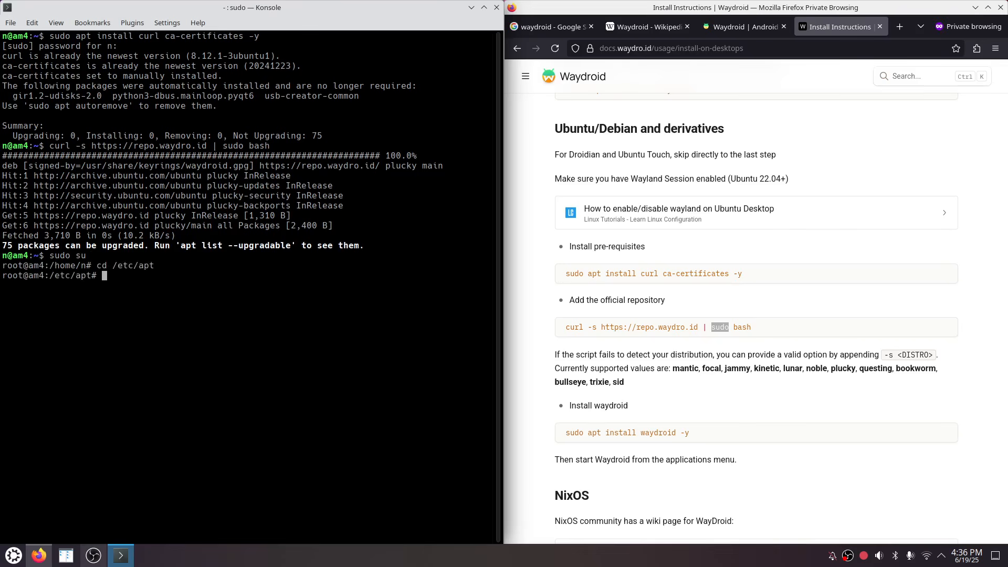
Step: Start Midnight Commander with "mc", enter the sources.list.d folder and select waydroid.list
type("mc")
key("Return")
key("Down")
key("Down")
key("Down")
key("Down")
key("Down")
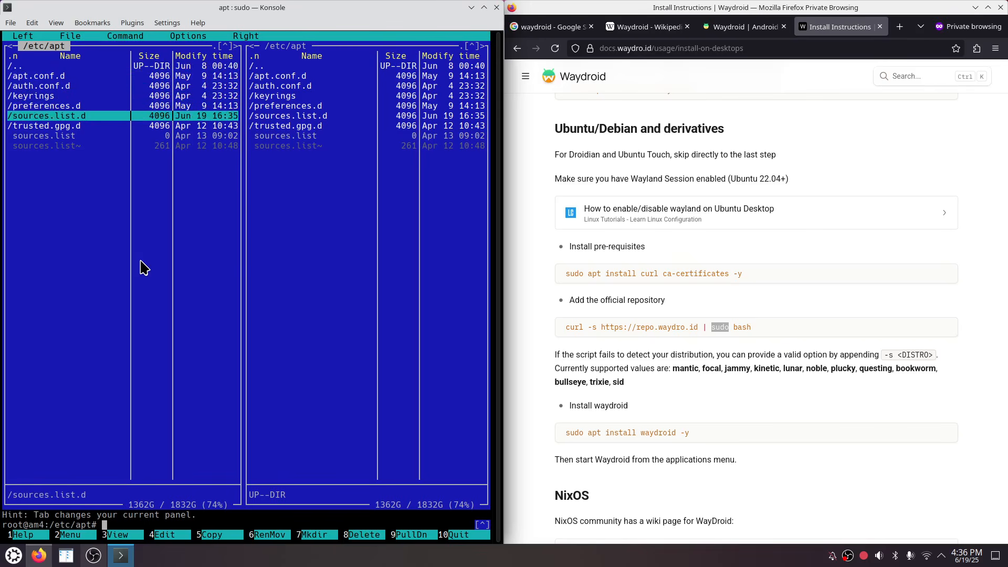
key("Return")
key("Down")
key("Down")
key("Down")
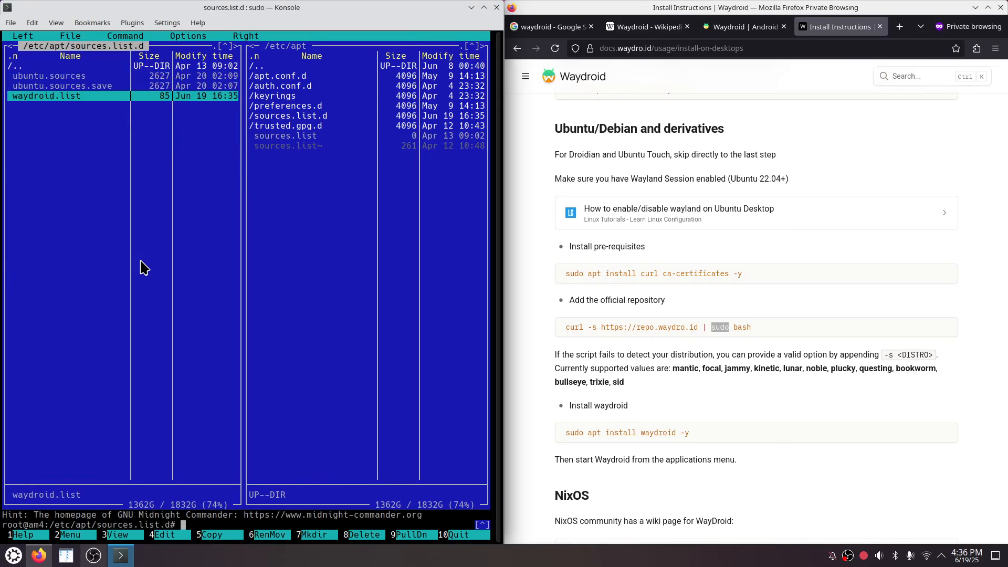
Step: Open waydroid.list in the editor to inspect its deb line, then quit the editor, Midnight Commander and the root shell
key("F4")
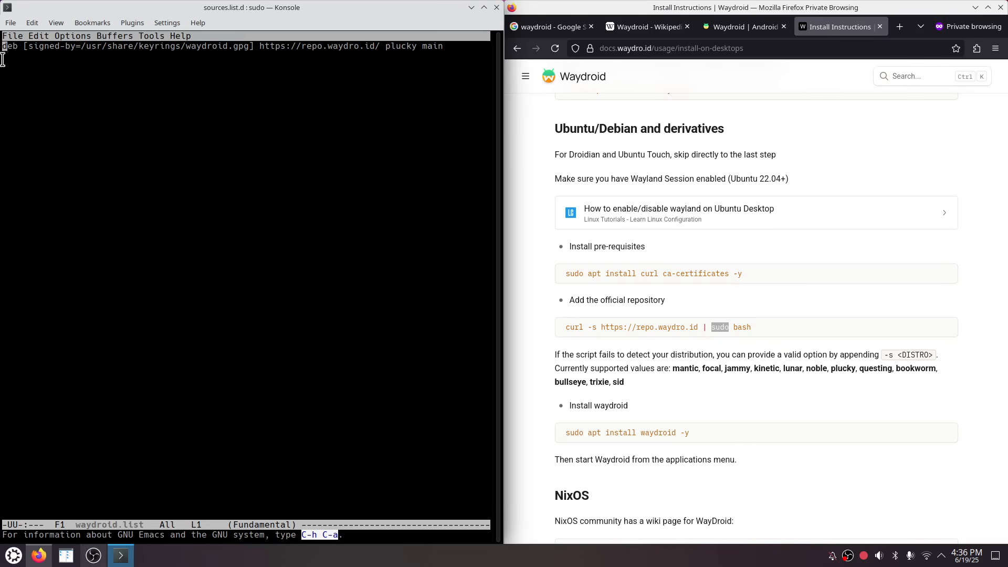
left_click_drag(11, 48, 19, 49)
left_click_drag(260, 45, 386, 46)
left_click(426, 50)
double_click(432, 46)
key("ctrl+x")
key("ctrl+c")
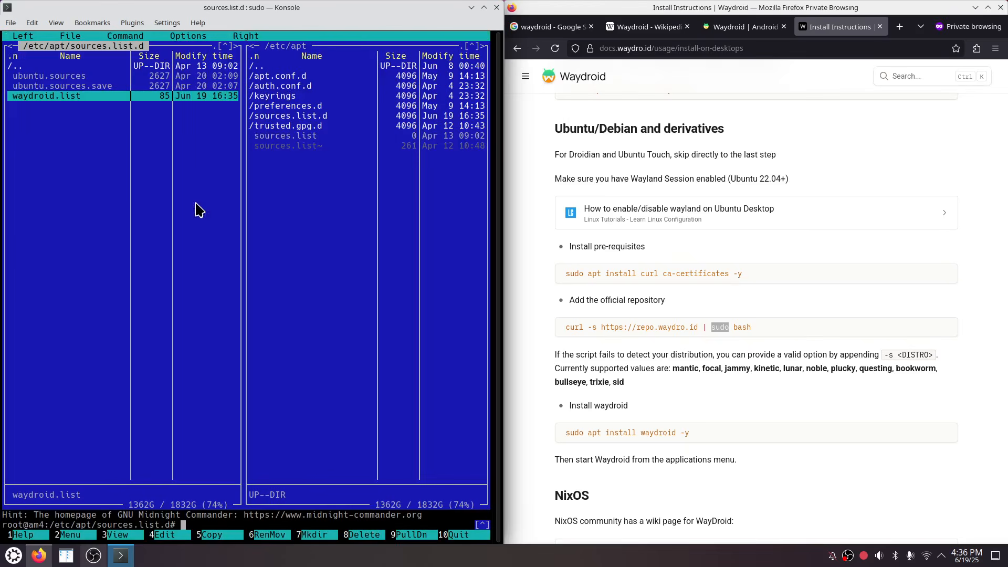
key("F10")
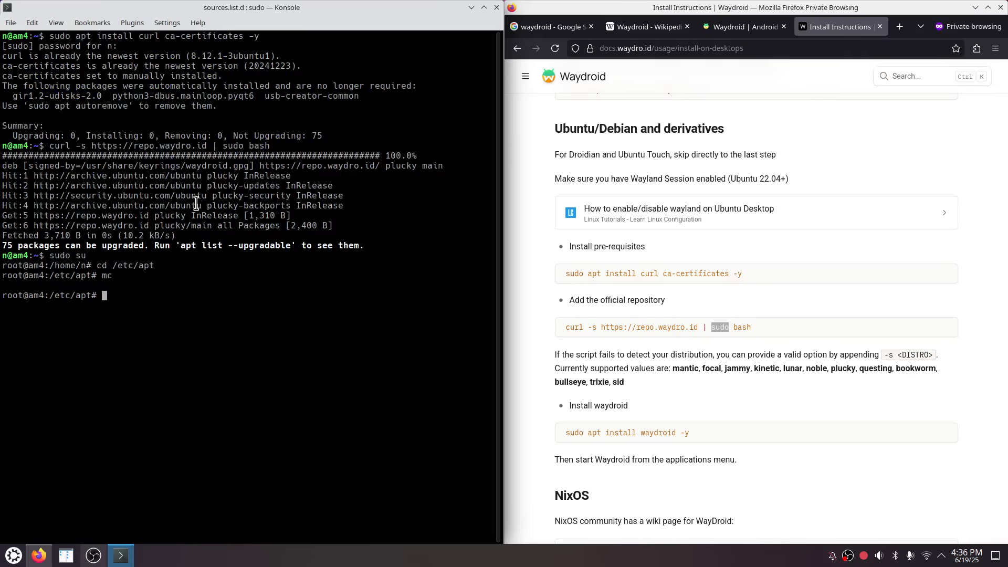
key("ctrl+d")
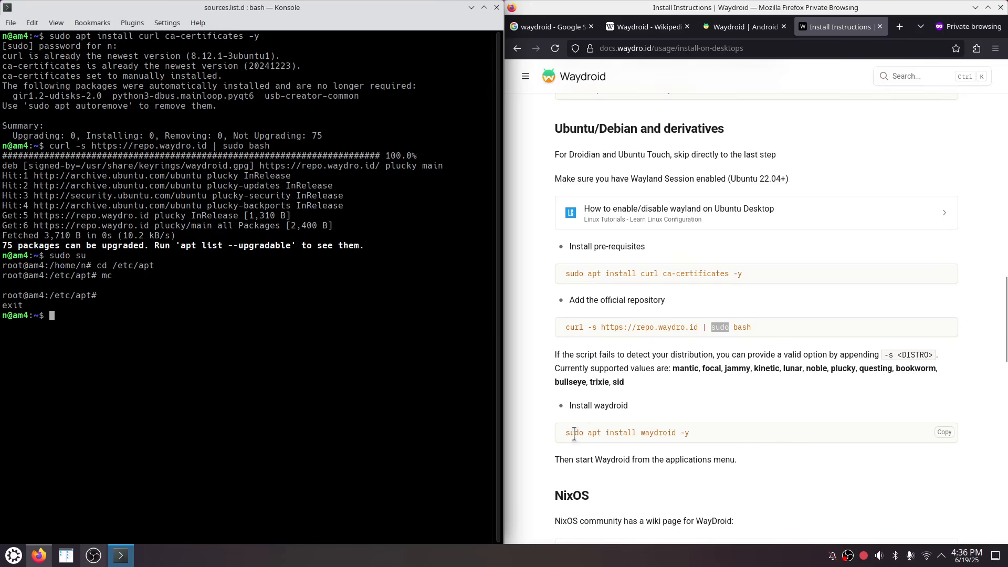
Step: Copy "sudo apt install waydroid -y" from the instructions into the terminal and run it
left_click_drag(565, 432, 689, 433)
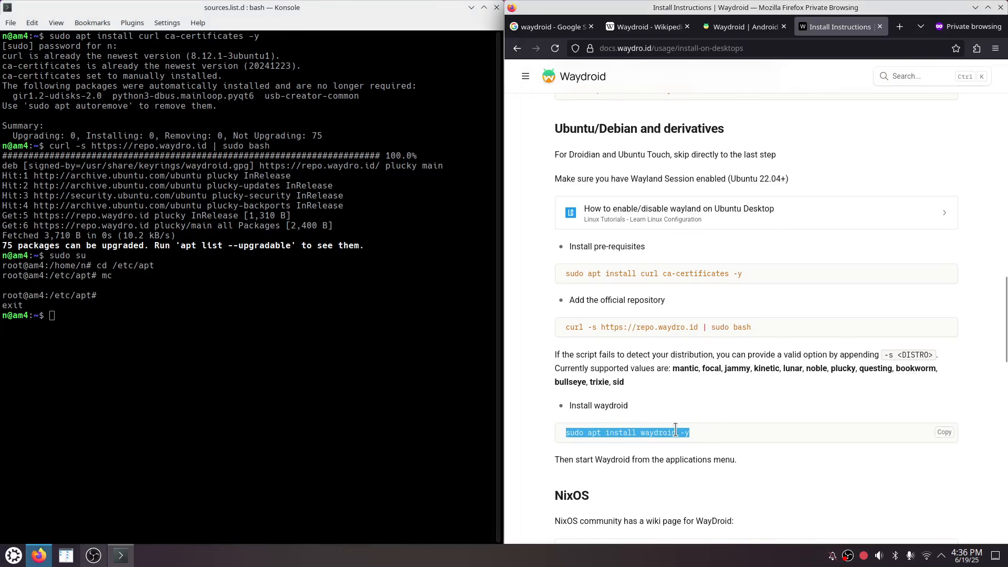
right_click(660, 426)
left_click(699, 295)
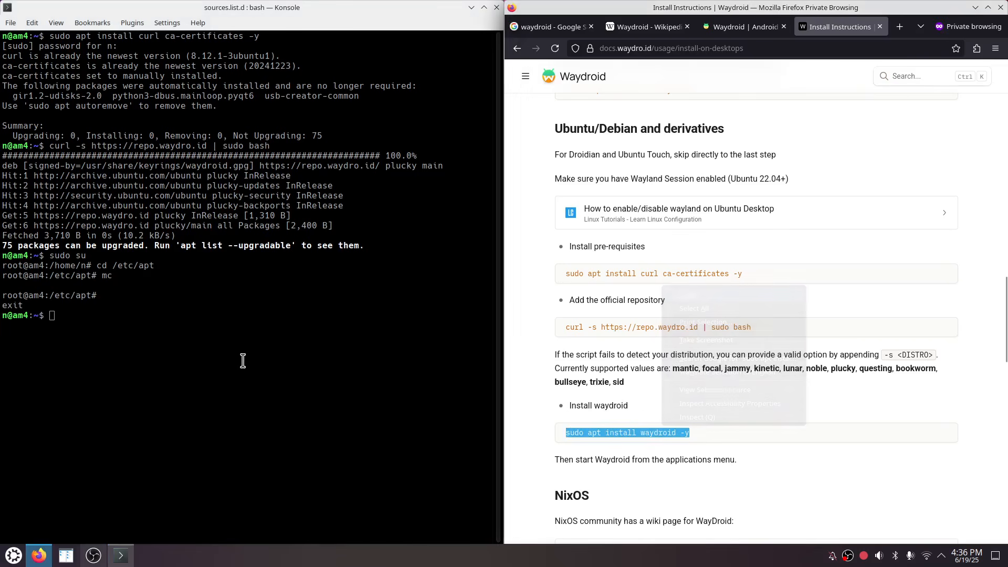
right_click(97, 314)
left_click(127, 326)
key("Return")
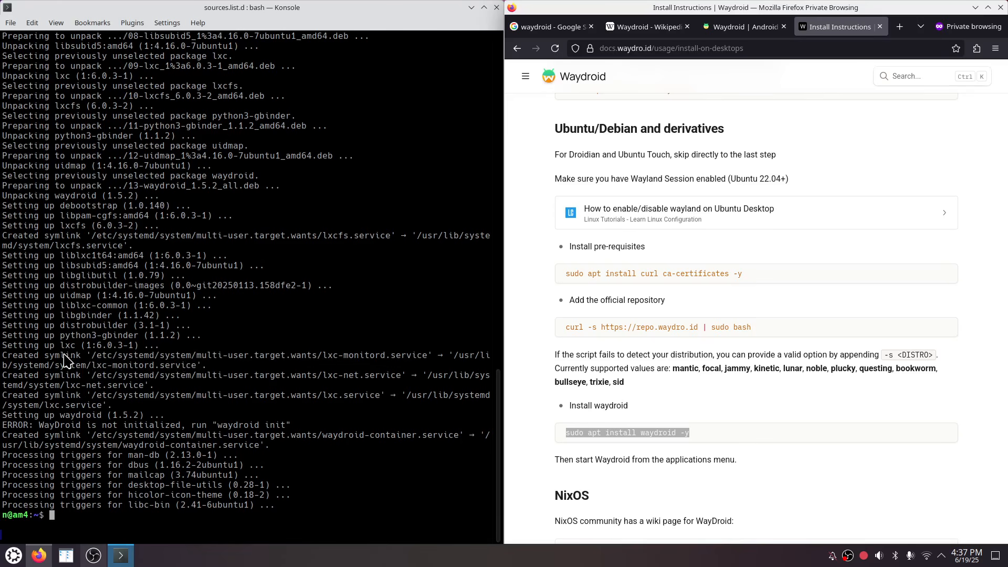
Step: Review the Waydroid install output, highlighting the service symlink and initialization lines and the lxcfs, libgbinder and python3-gbinder dependencies
left_click_drag(55, 346, 88, 430)
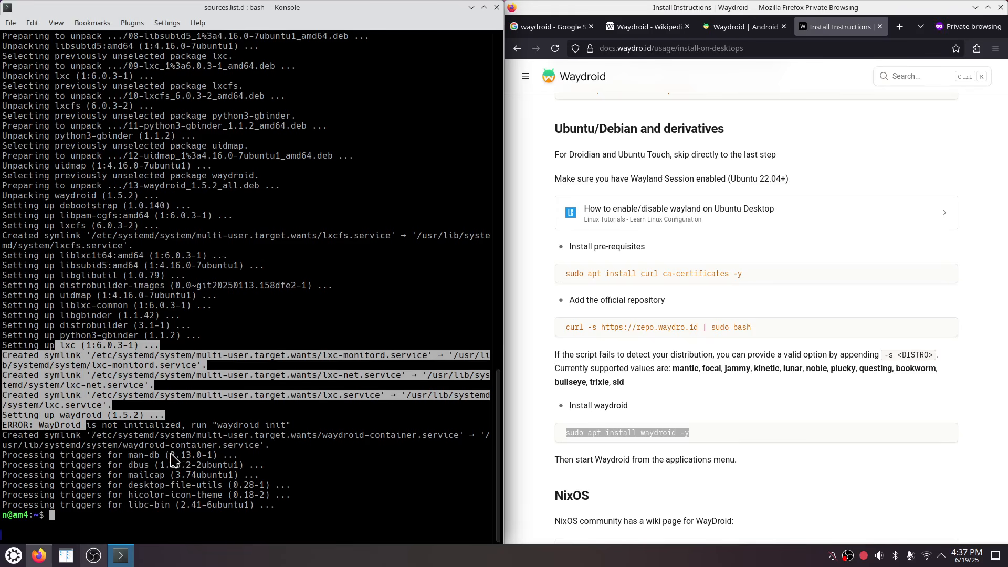
triple_click(281, 455)
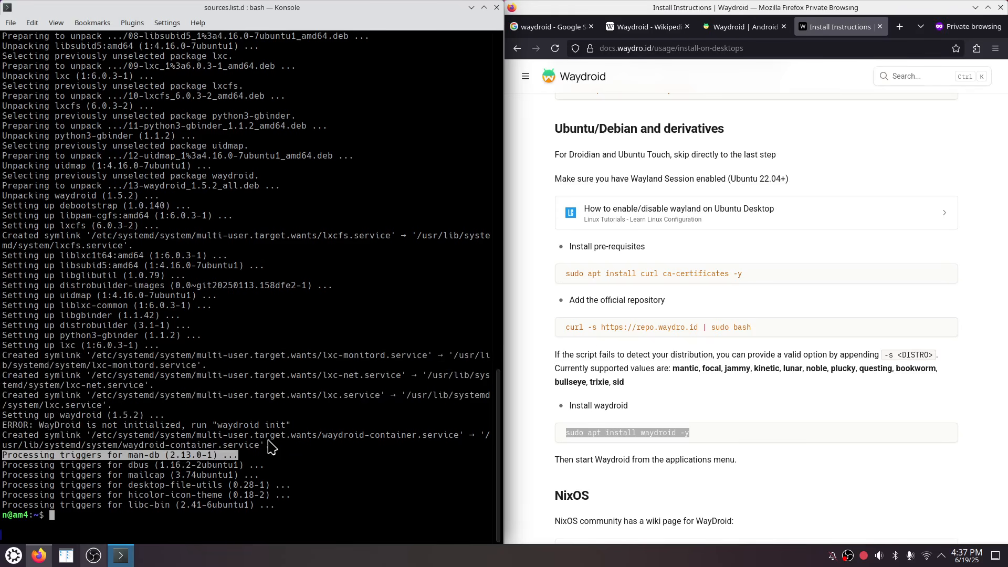
left_click_drag(268, 440, 237, 424)
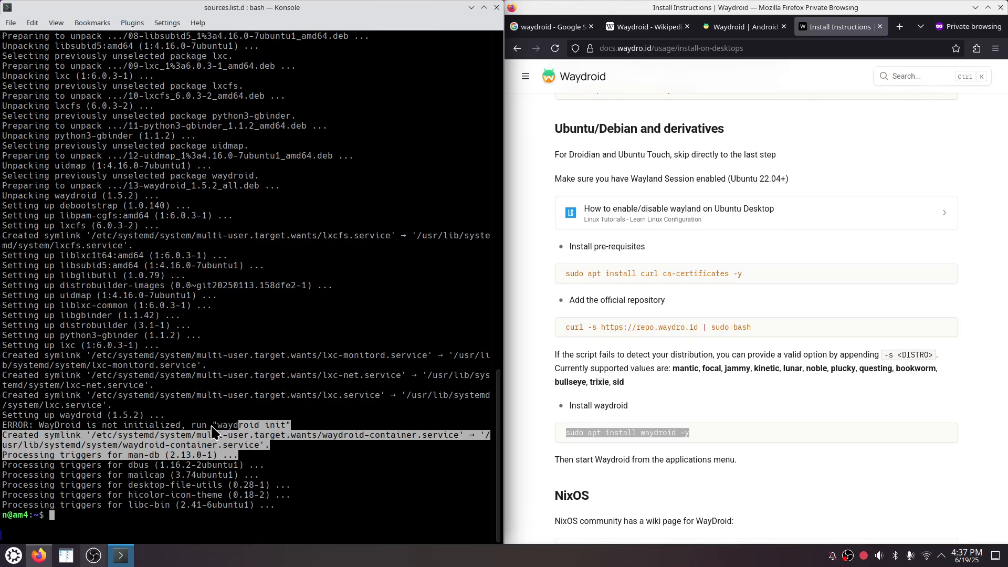
scroll(190, 311, "up", 13)
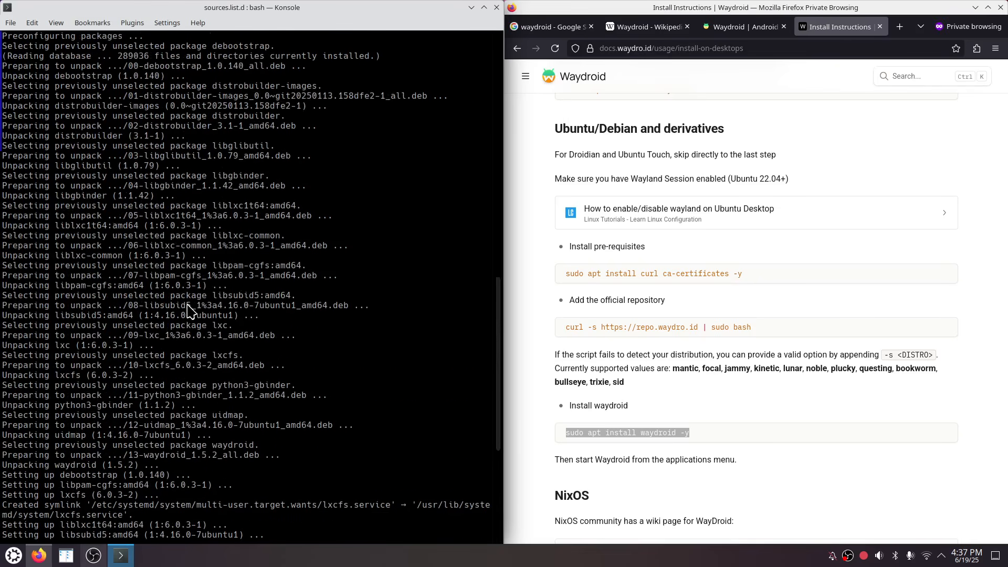
scroll(190, 310, "up", 11)
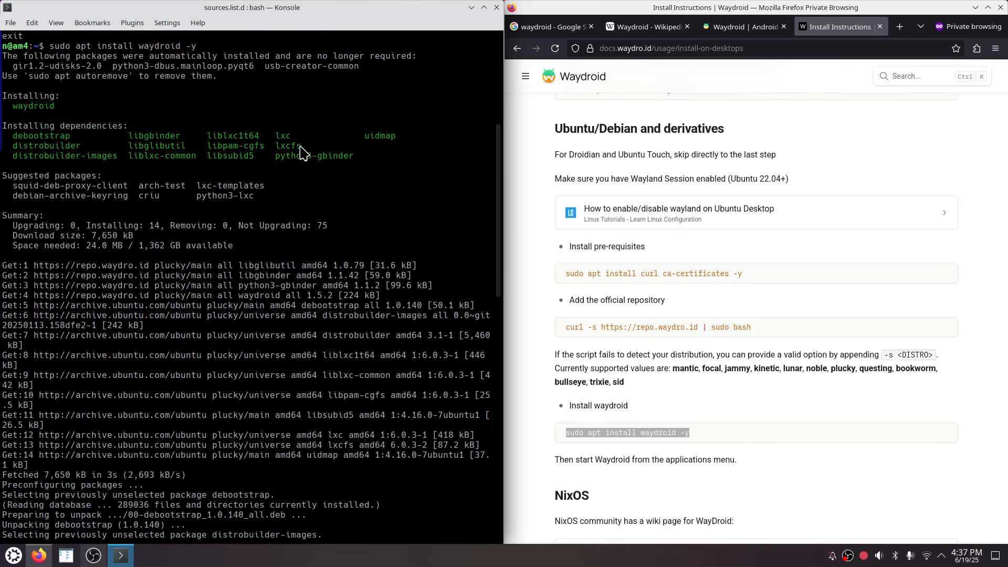
double_click(279, 145)
left_click_drag(318, 157, 344, 163)
left_click_drag(133, 137, 171, 137)
left_click_drag(297, 157, 344, 159)
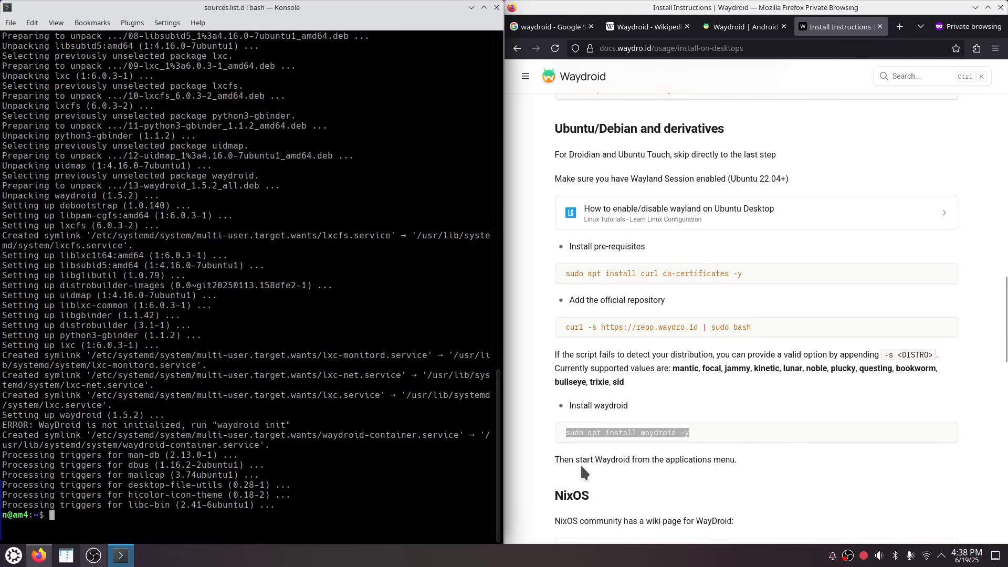
Step: Highlight the instruction to start Waydroid from the applications menu, and copy "waydroid init" from the install output to the prompt without running it
left_click_drag(567, 460, 728, 461)
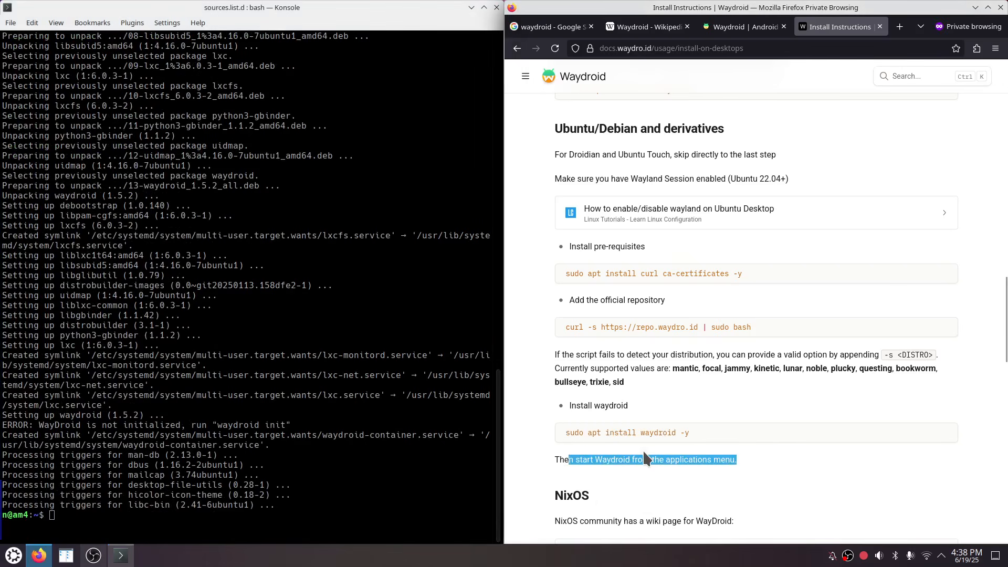
scroll(633, 443, "down", 5)
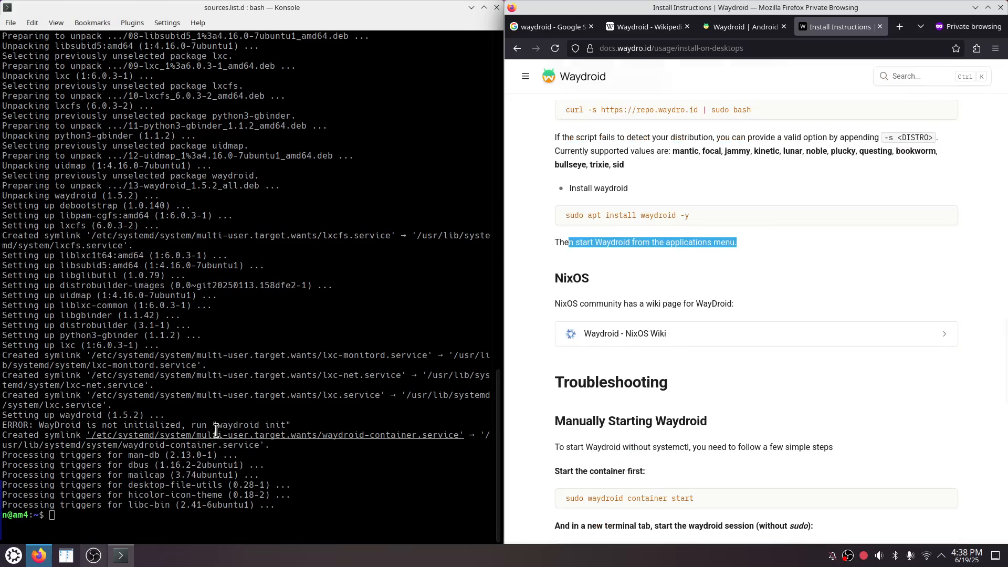
left_click_drag(220, 425, 284, 426)
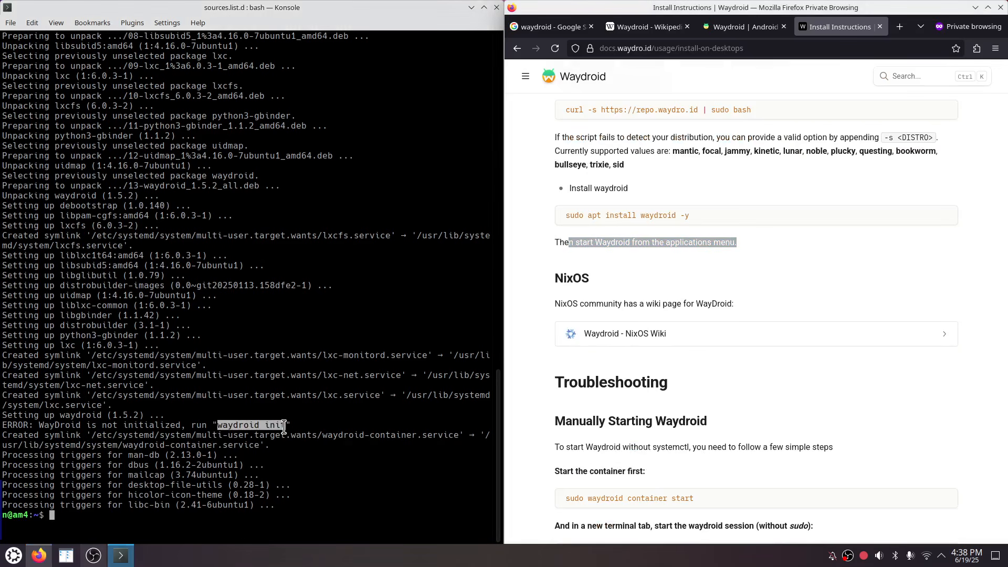
right_click(255, 426)
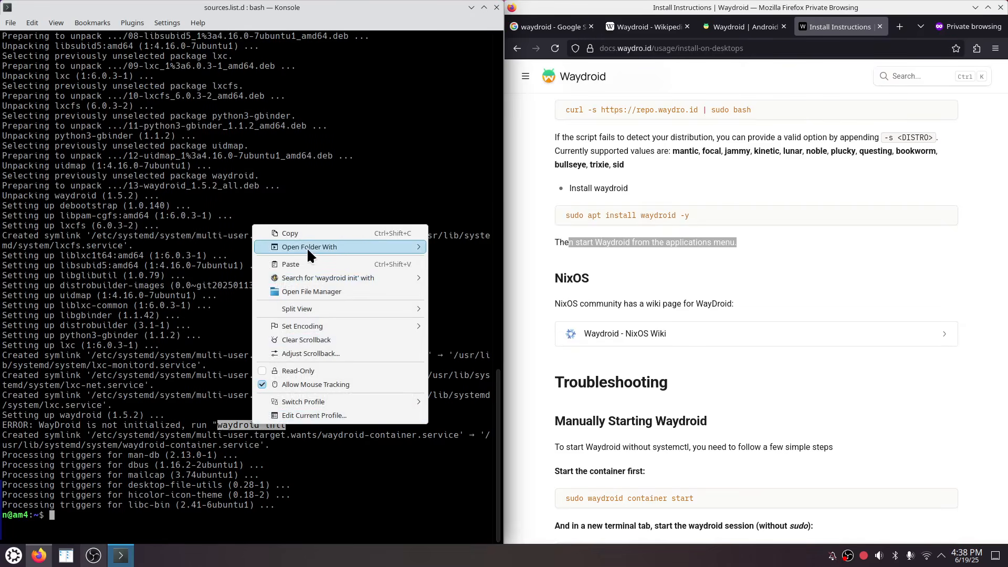
left_click(300, 232)
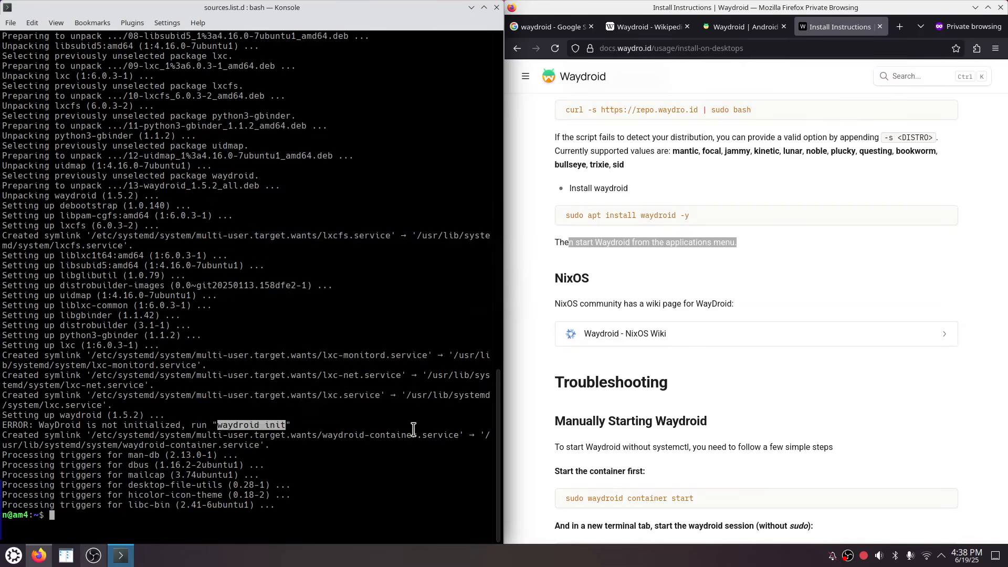
right_click(76, 522)
left_click(131, 351)
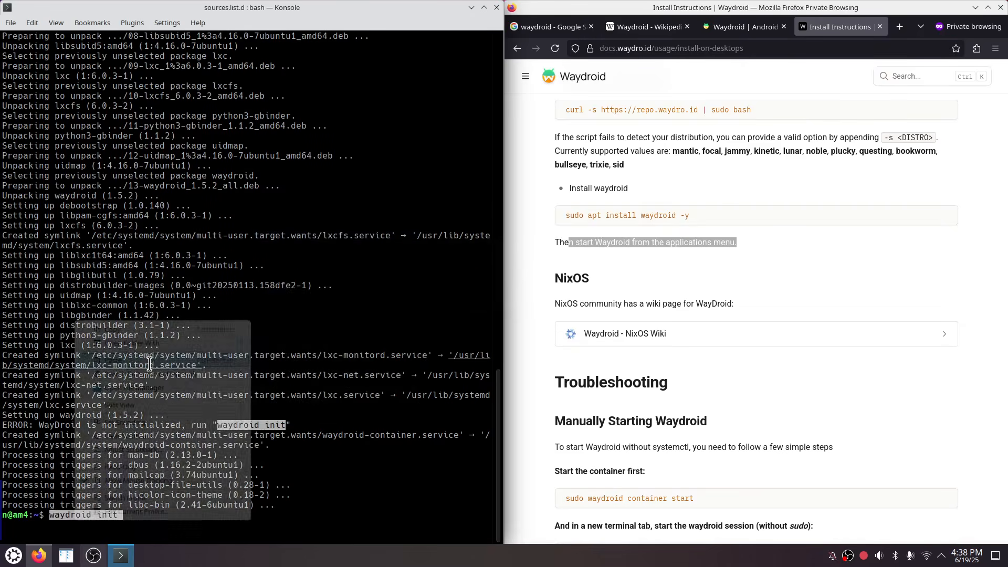
Step: Look through the Troubleshooting instructions, from Manually Starting Waydroid down to Reinstalling Waydroid
scroll(695, 318, "down", 3)
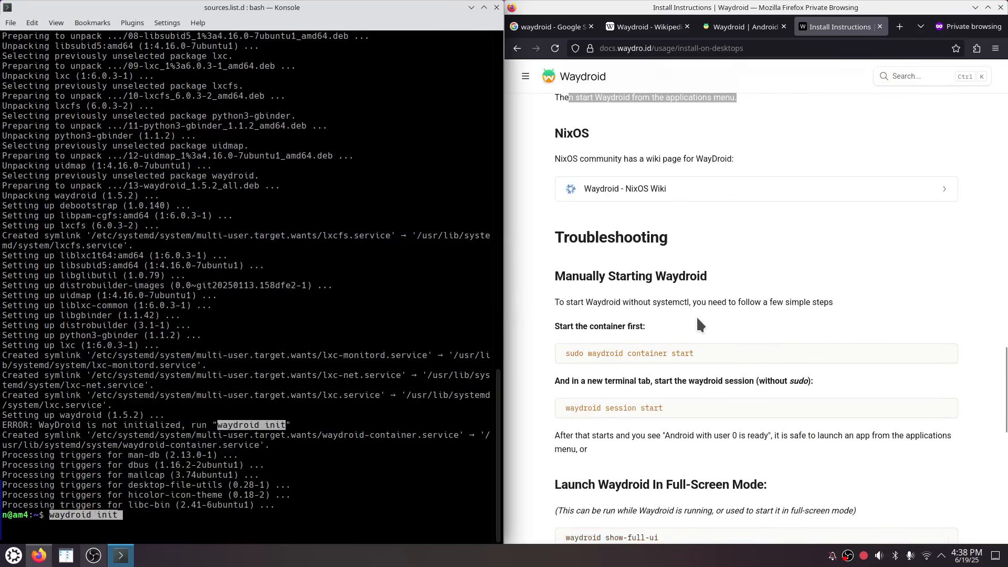
scroll(698, 318, "down", 5)
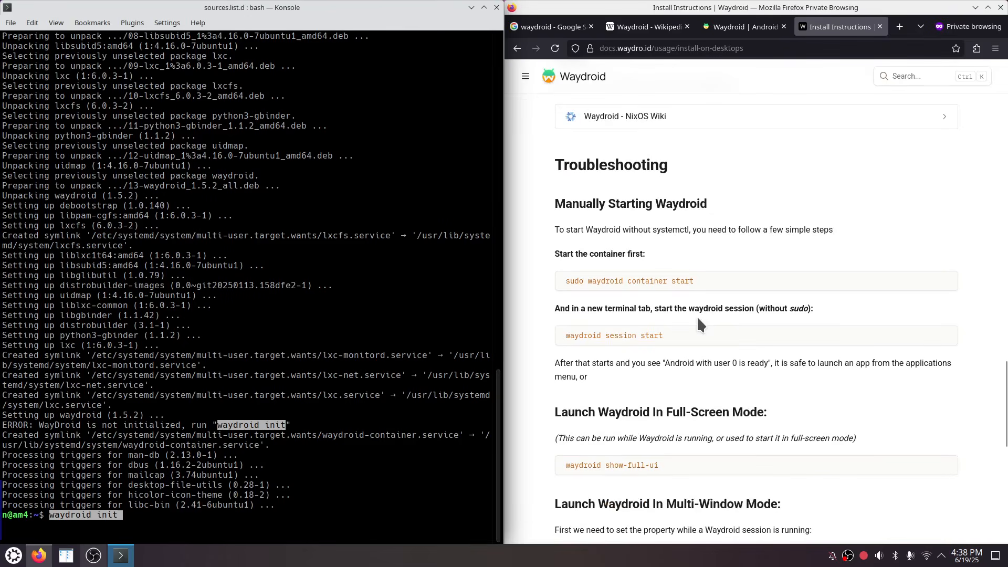
scroll(697, 316, "down", 4)
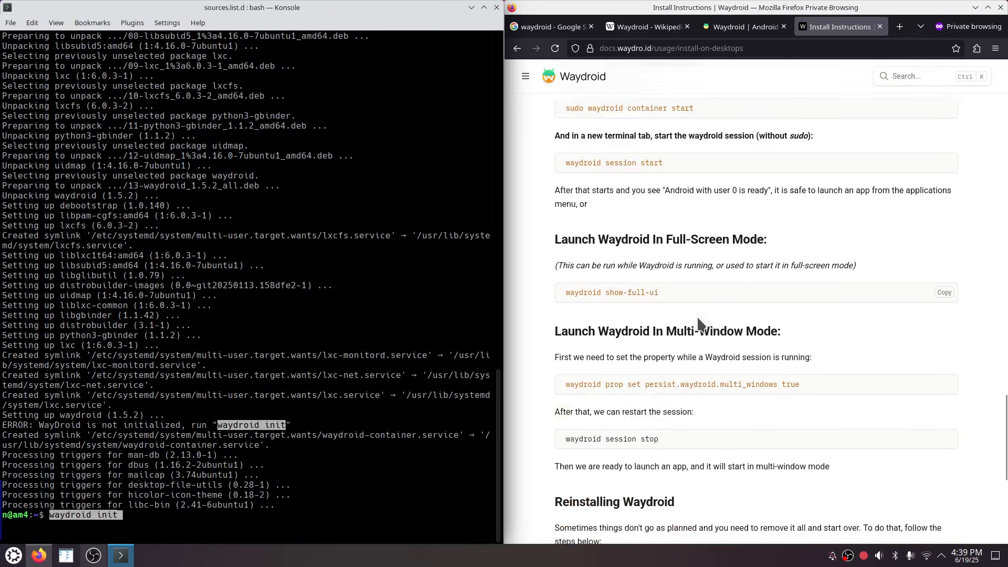
scroll(697, 316, "down", 2)
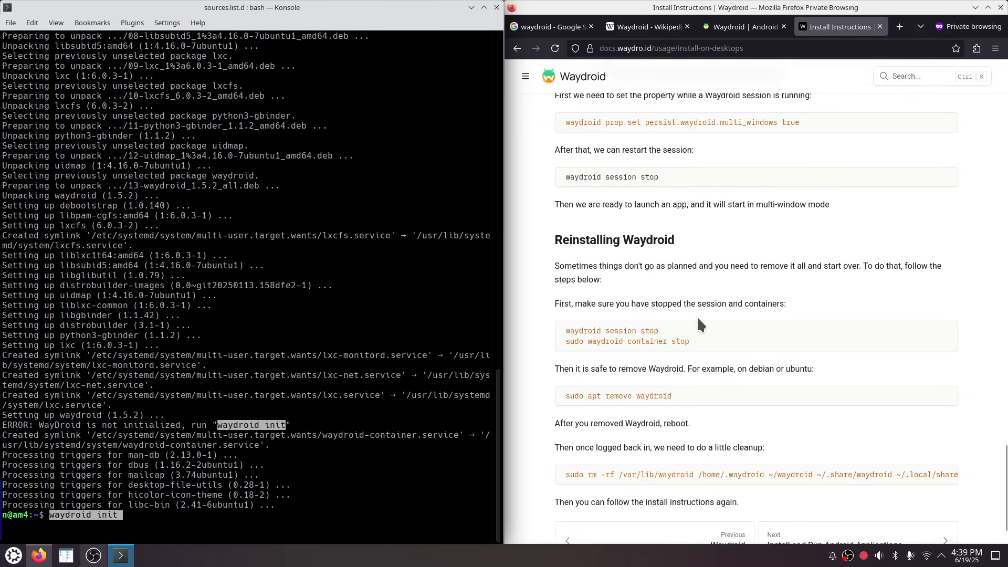
Step: Search the desktop's application launcher for "way", then close the launcher without starting anything
left_click(13, 556)
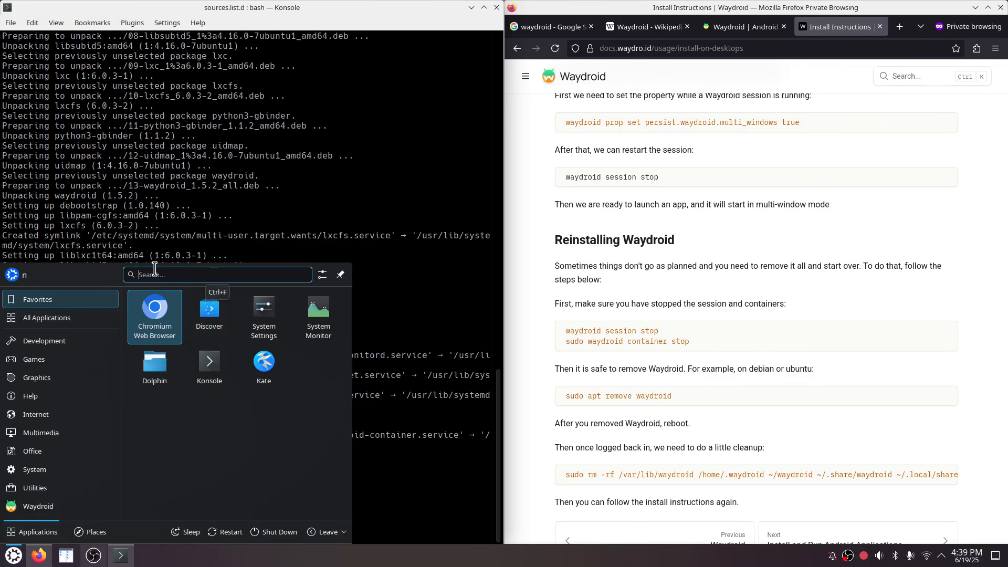
type("way")
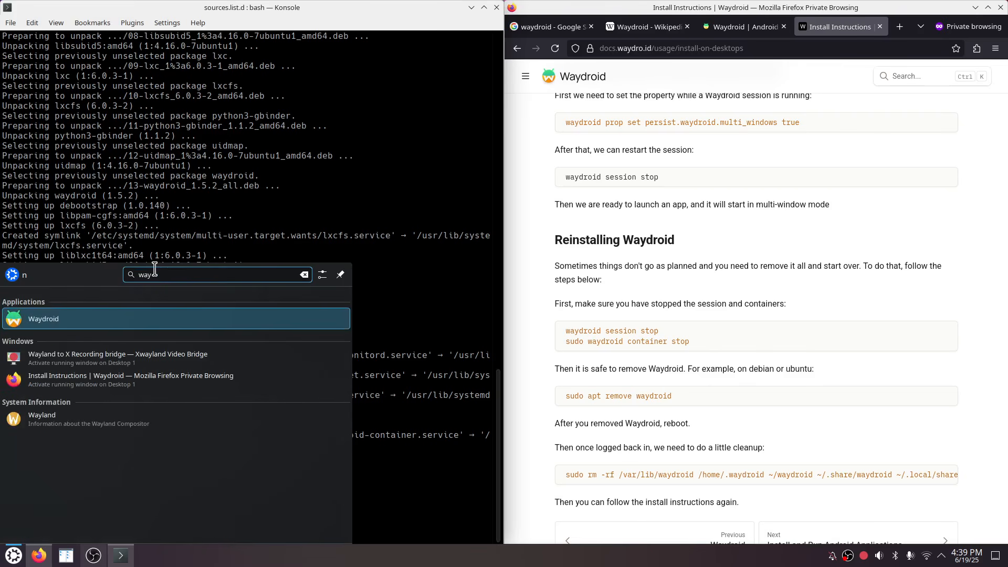
left_click(435, 323)
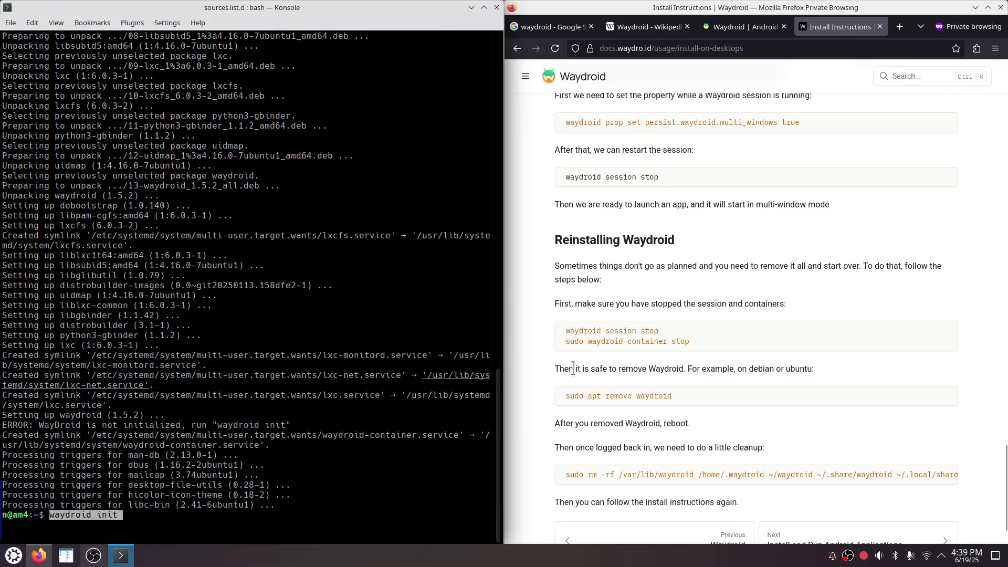
Step: Return to the Waydroid documentation index and open the "Install and Run Android Applications" page
scroll(647, 300, "up", 15)
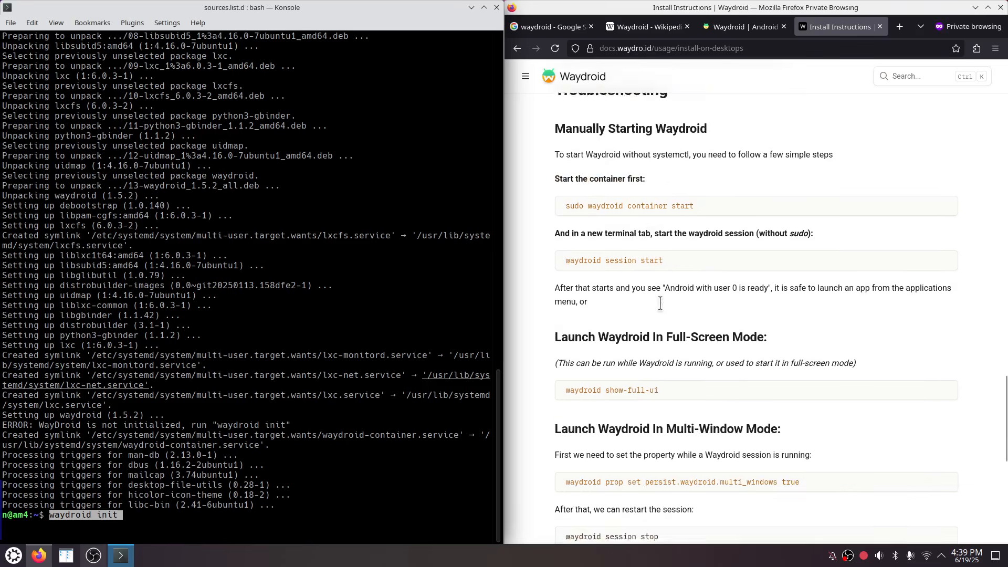
left_click(513, 53)
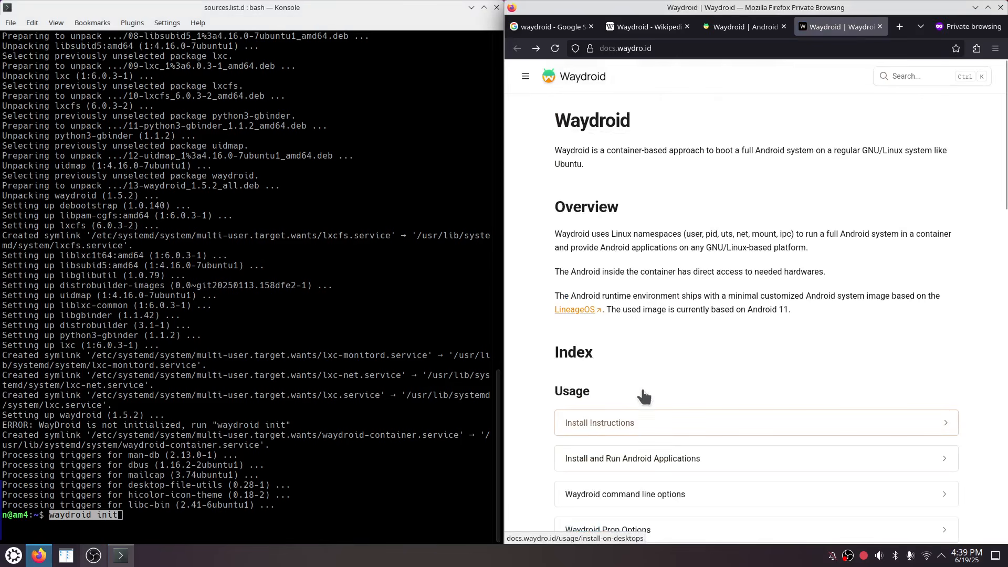
scroll(645, 372, "down", 3)
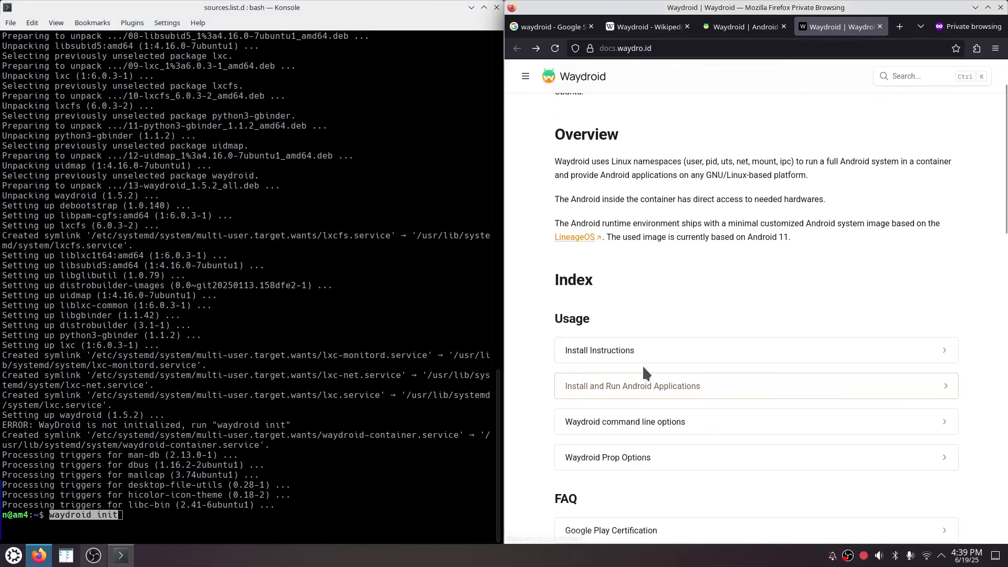
left_click(622, 386)
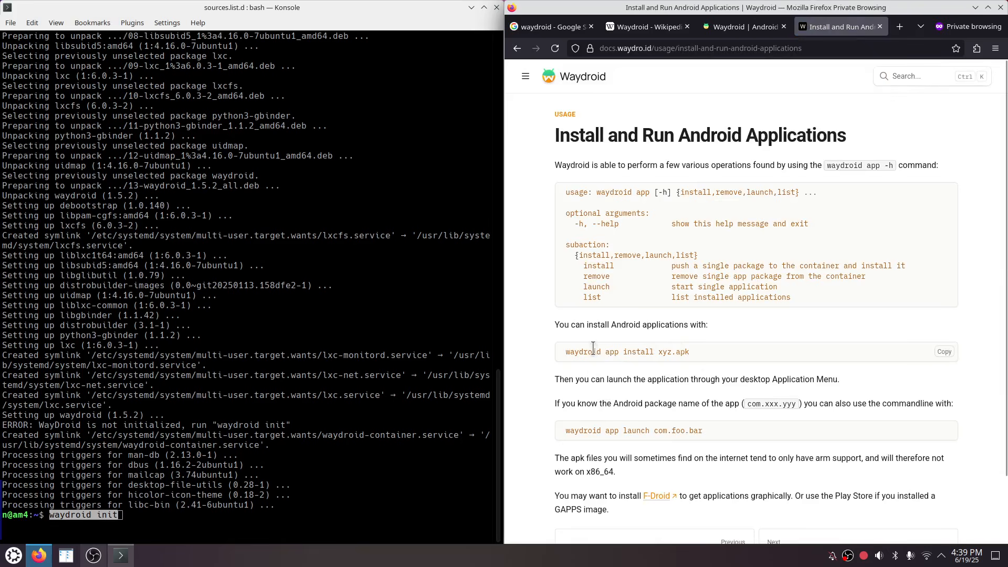
Step: Highlight the "waydroid app install xyz.apk" example in the documentation and run the pending "waydroid init" command in the terminal
left_click_drag(593, 348, 696, 351)
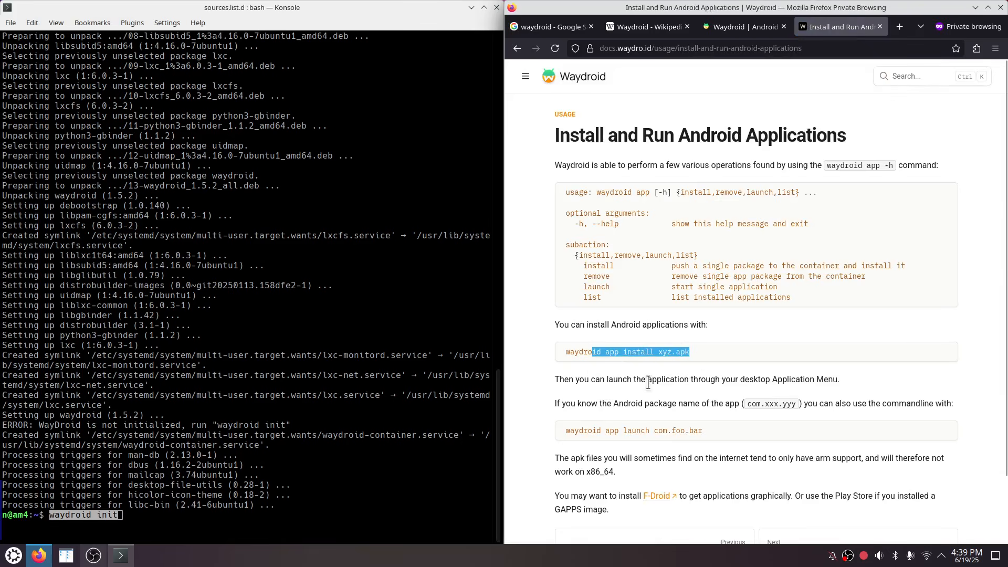
scroll(648, 384, "down", 3)
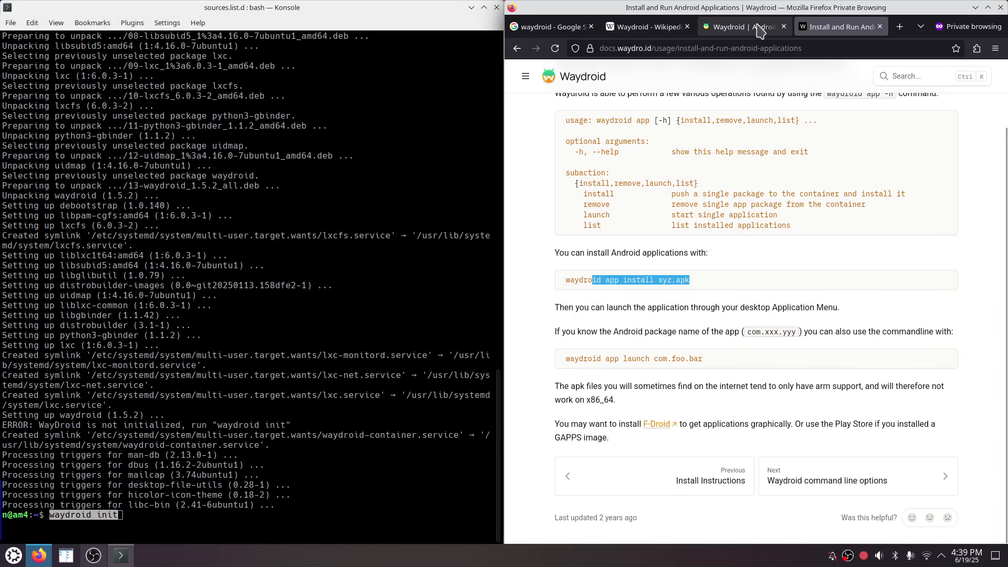
left_click(145, 517)
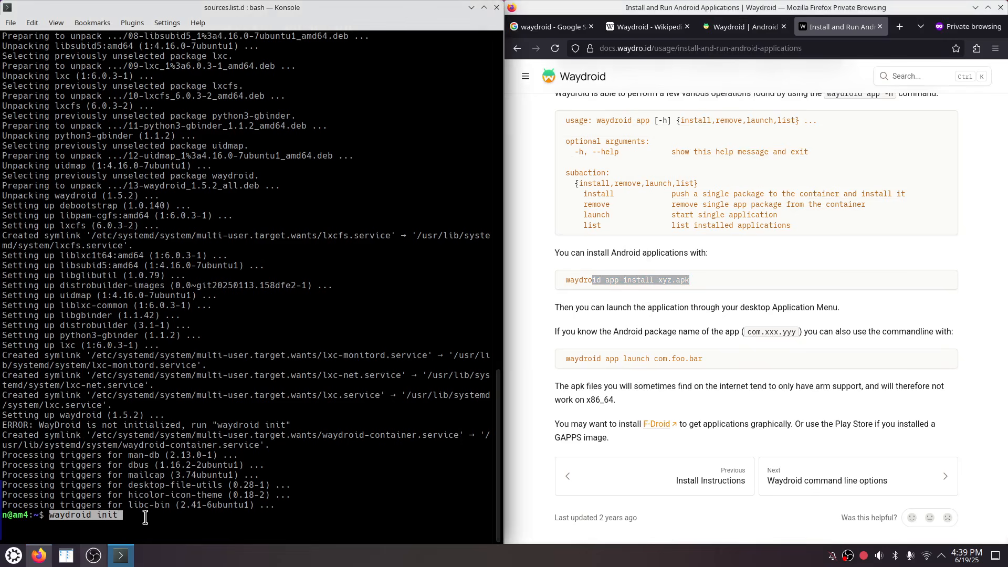
key("Return")
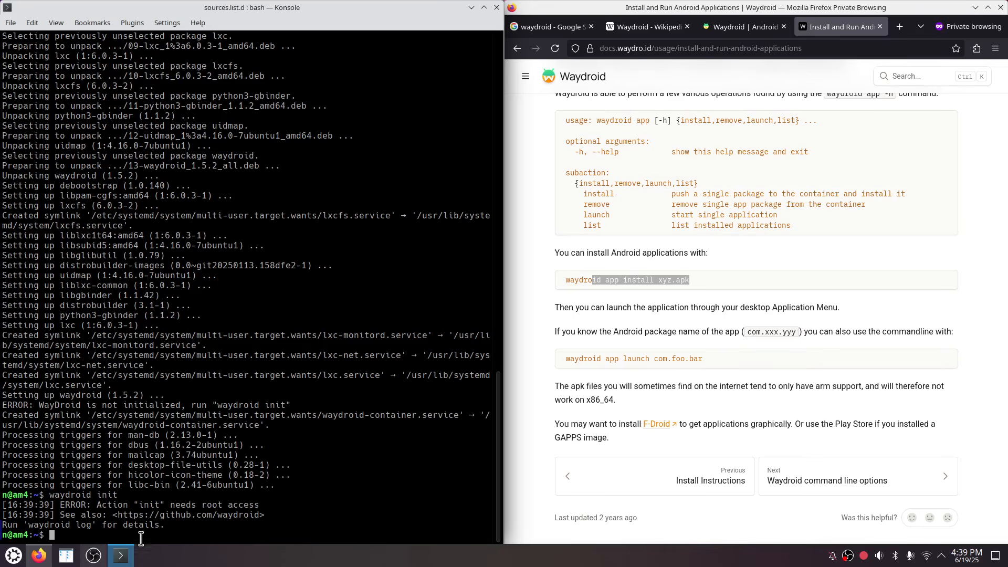
Step: Search the desktop's application launcher for "way" and start Waydroid
left_click(14, 557)
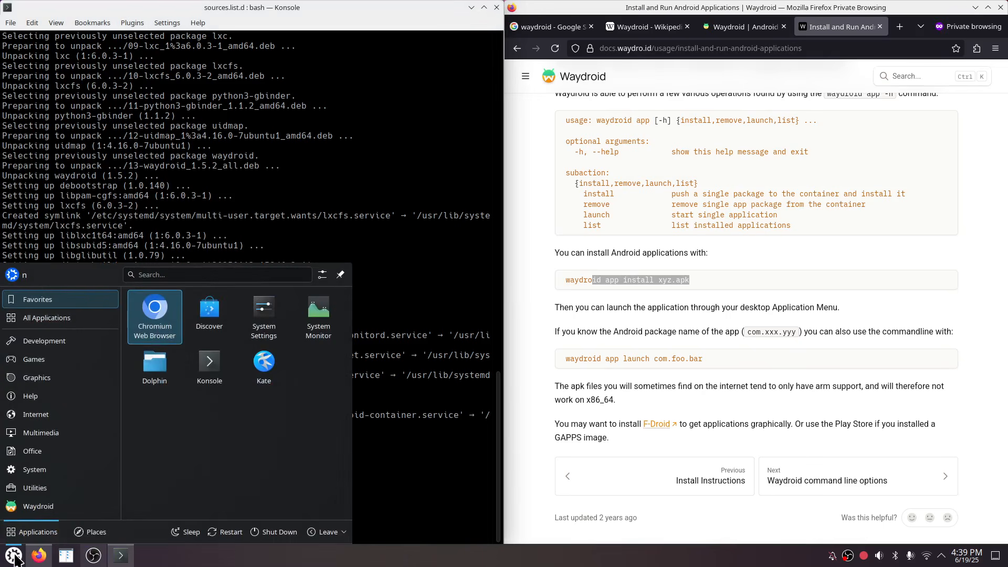
type("way")
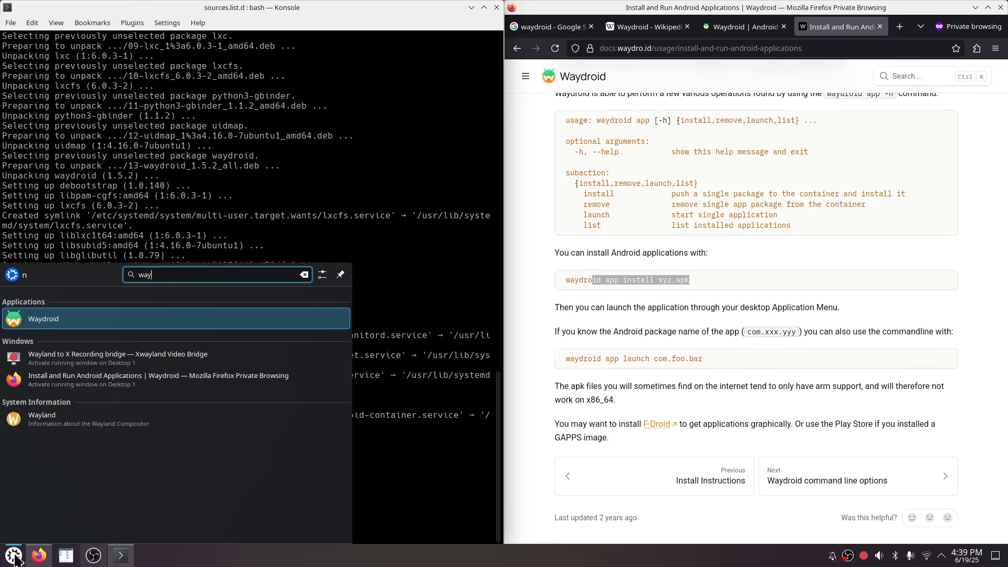
key("Return")
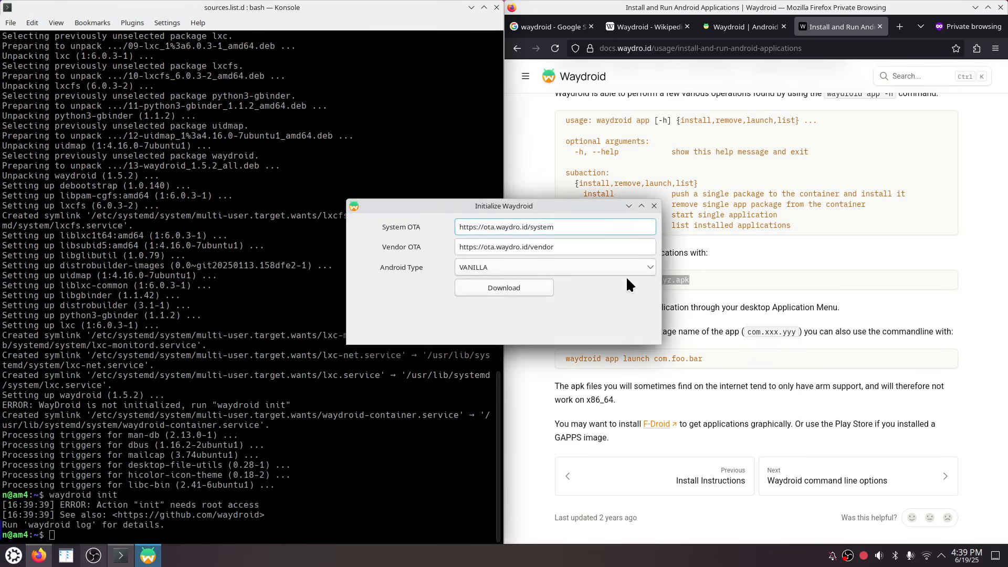
Step: Set the Android type to GAPPS, start downloading the Waydroid images, and enlarge the initialization window to follow the download log
left_click(649, 269)
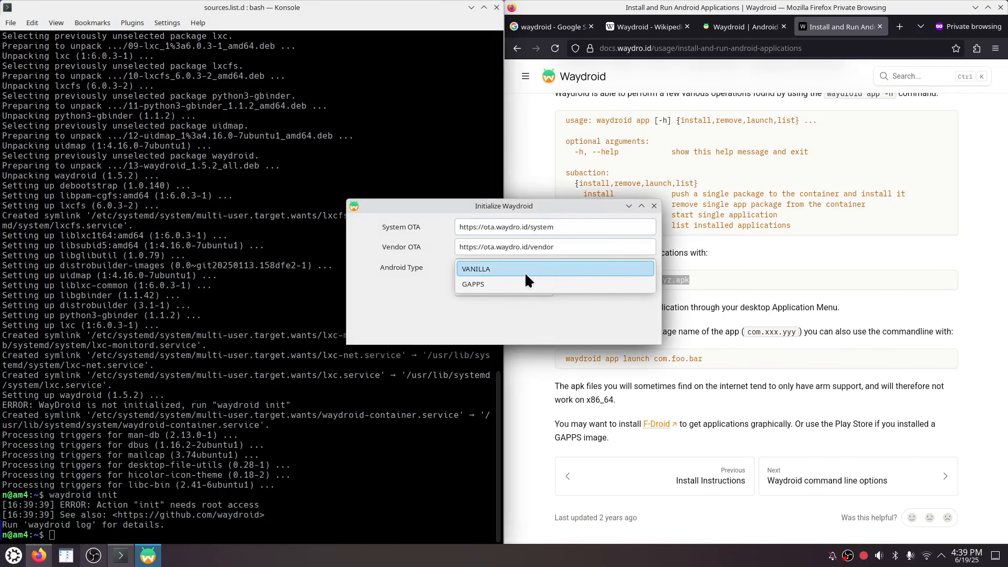
left_click(481, 284)
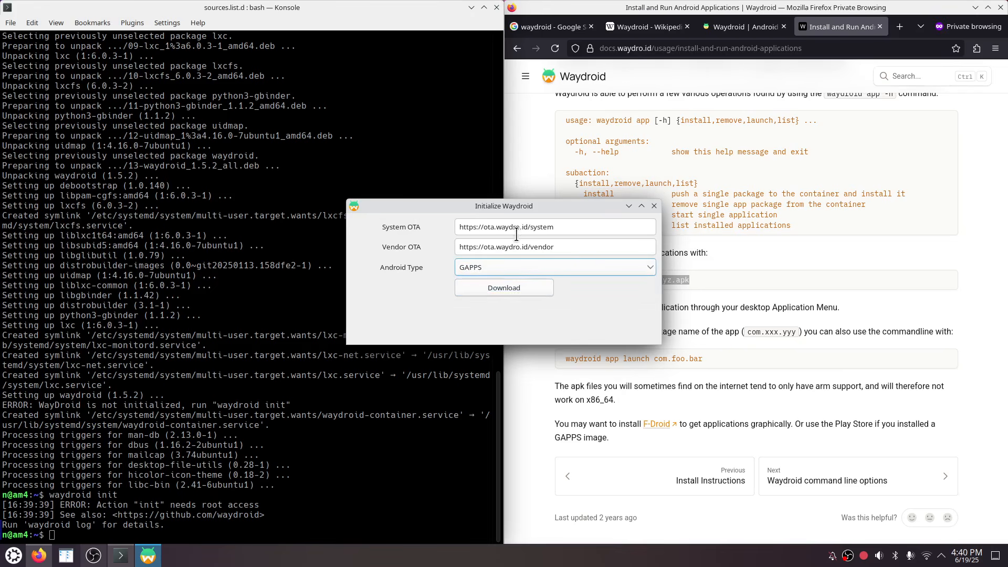
left_click(515, 293)
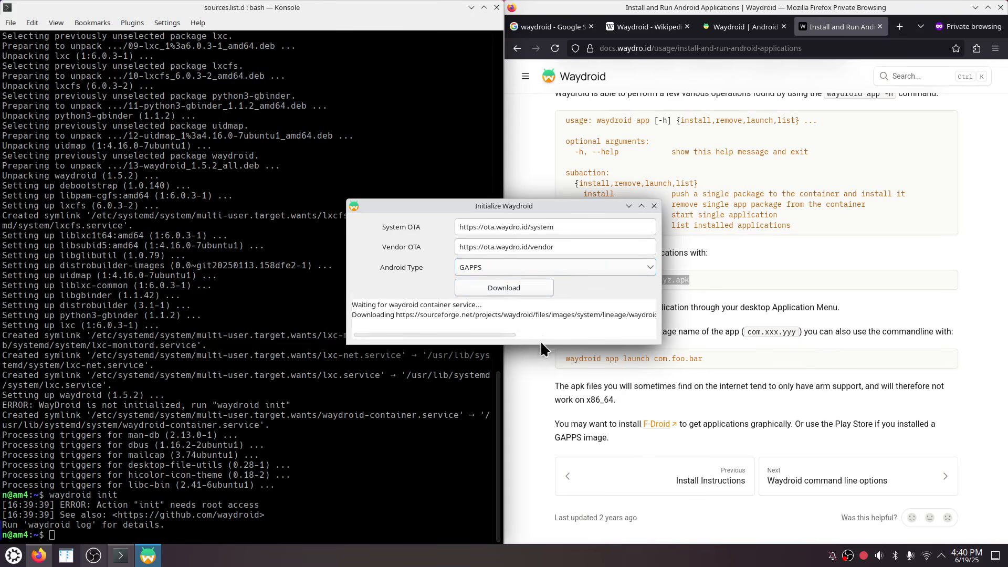
left_click_drag(553, 346, 552, 419)
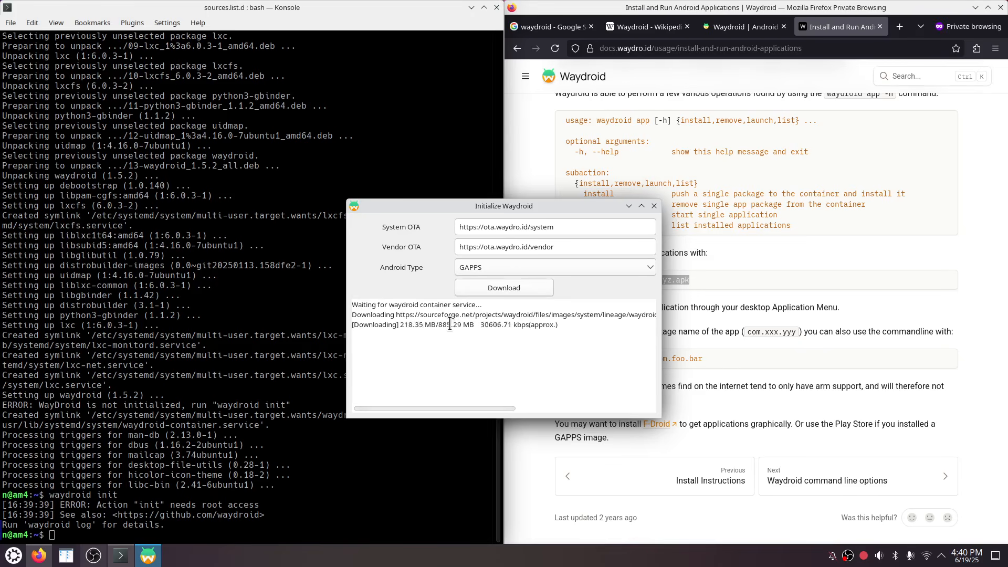
left_click_drag(508, 410, 641, 415)
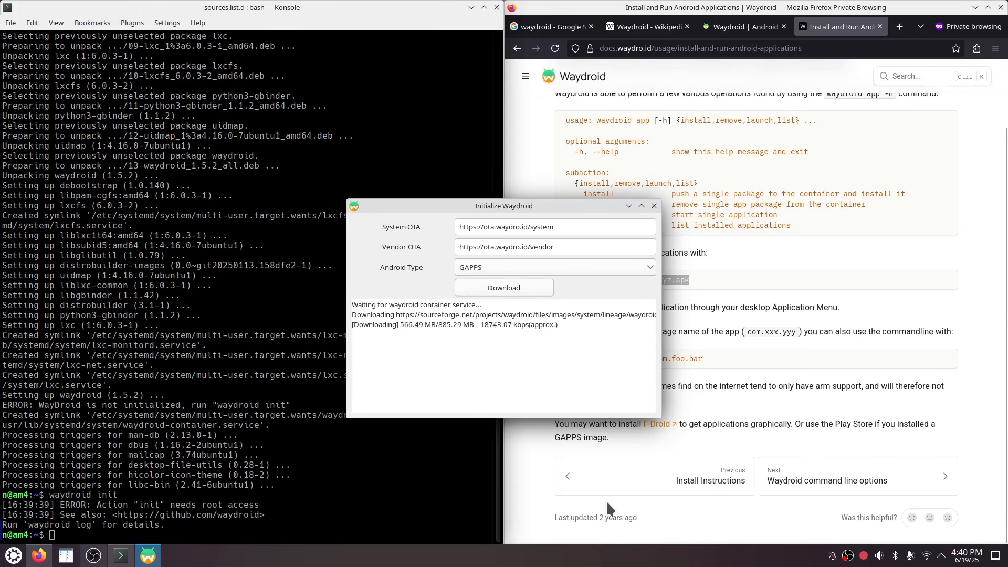
left_click(94, 555)
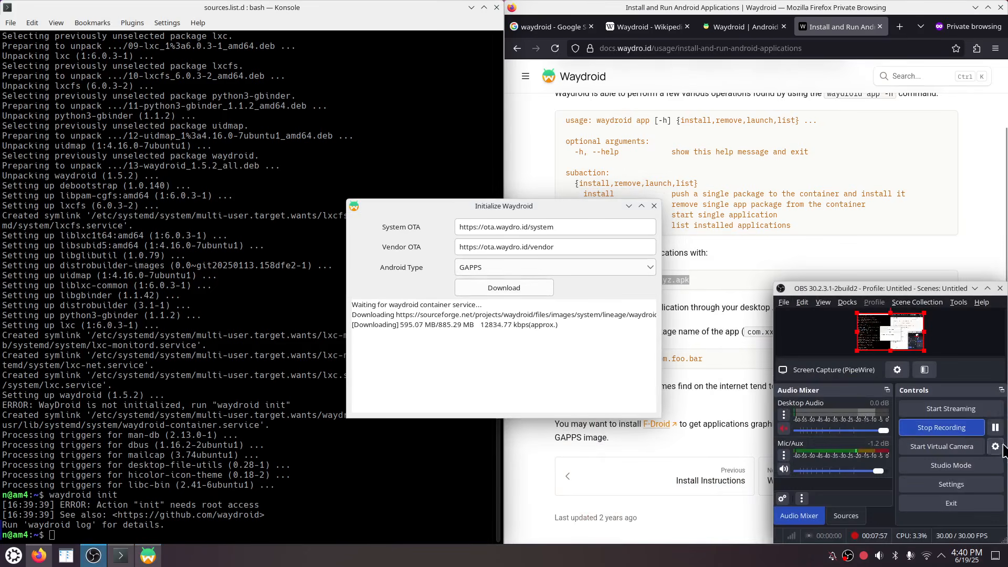
left_click(995, 428)
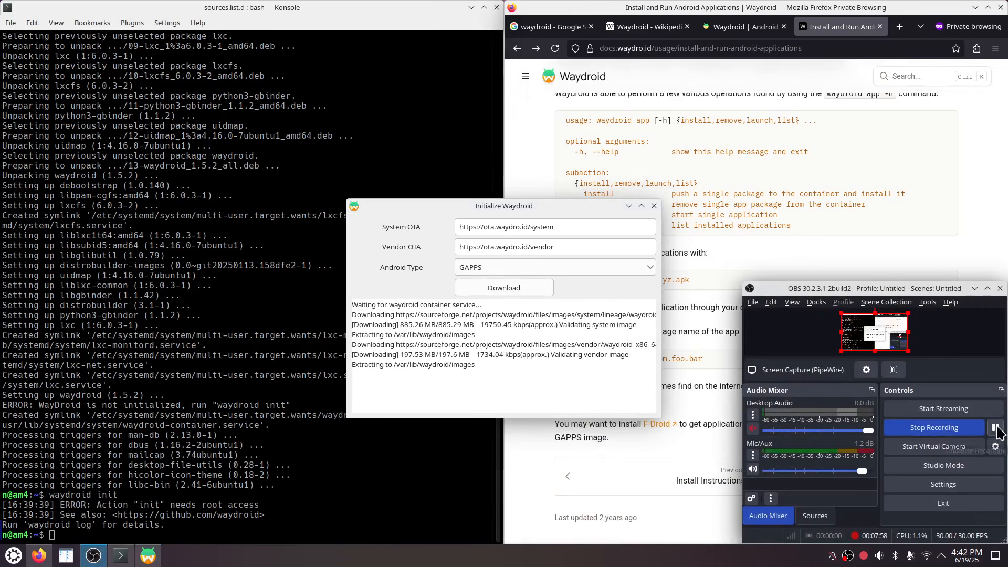
left_click(975, 288)
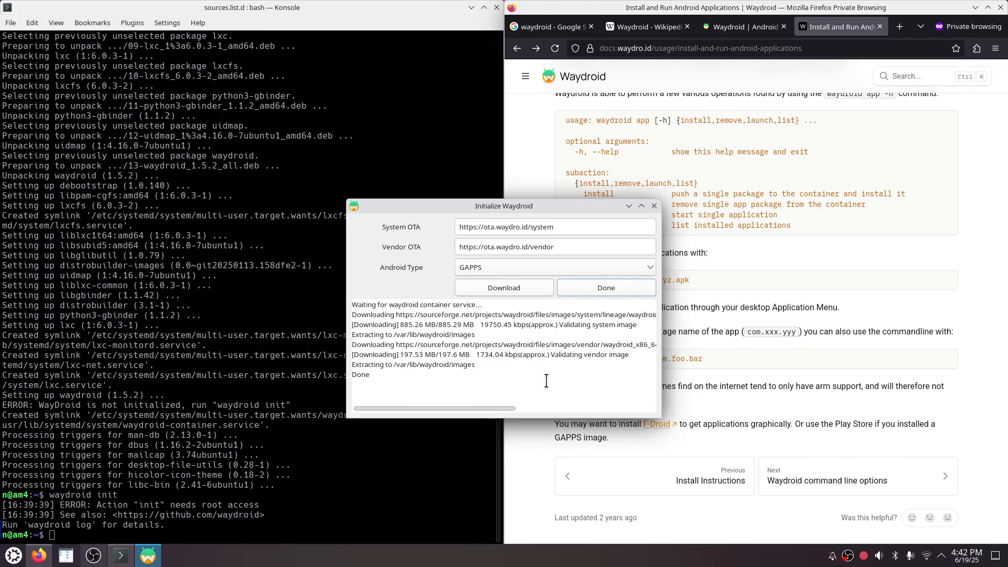
Step: Finish the Waydroid initialization once the images are downloaded, opening the Android home screen
left_click(609, 287)
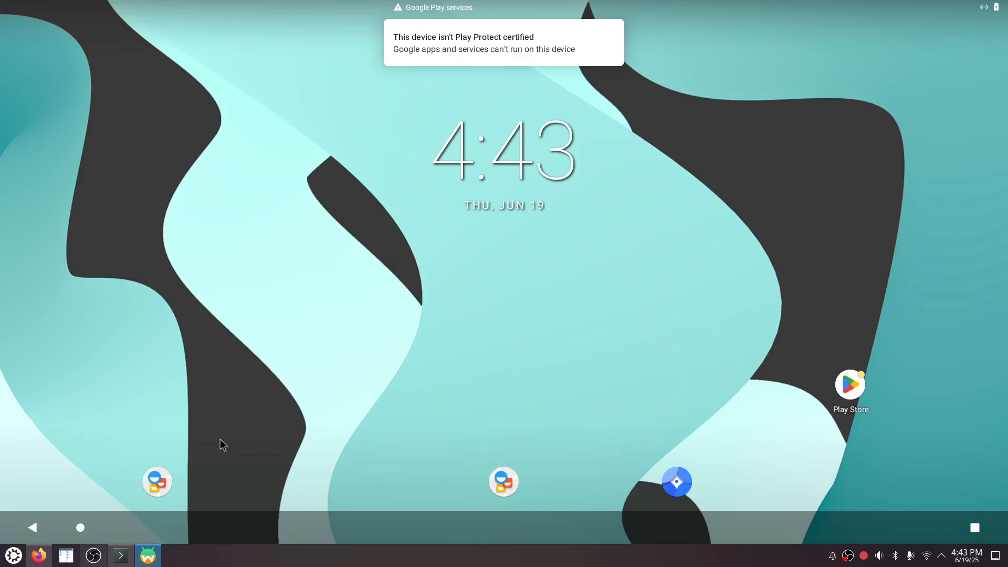
left_click(93, 555)
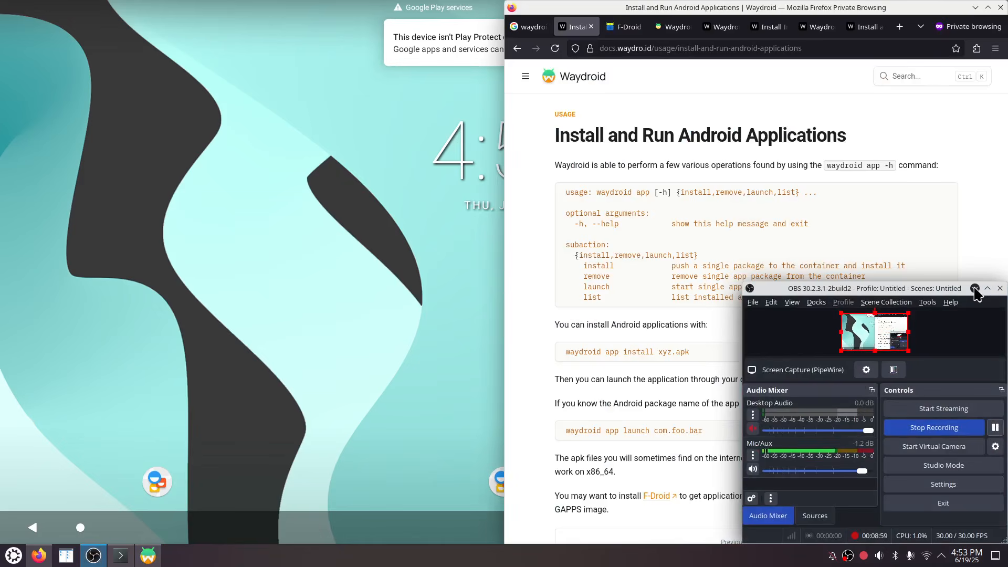
left_click(975, 290)
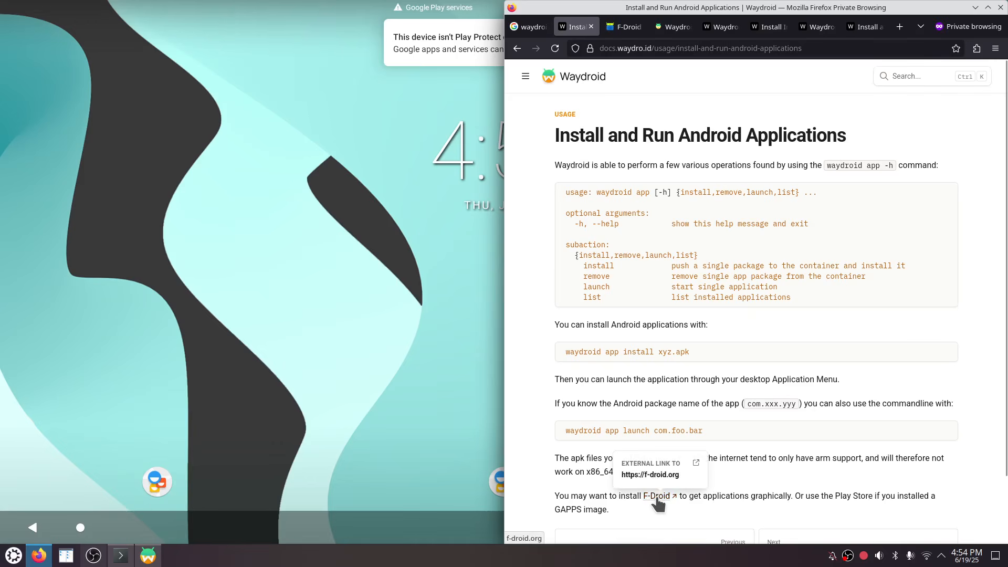
left_click(476, 414)
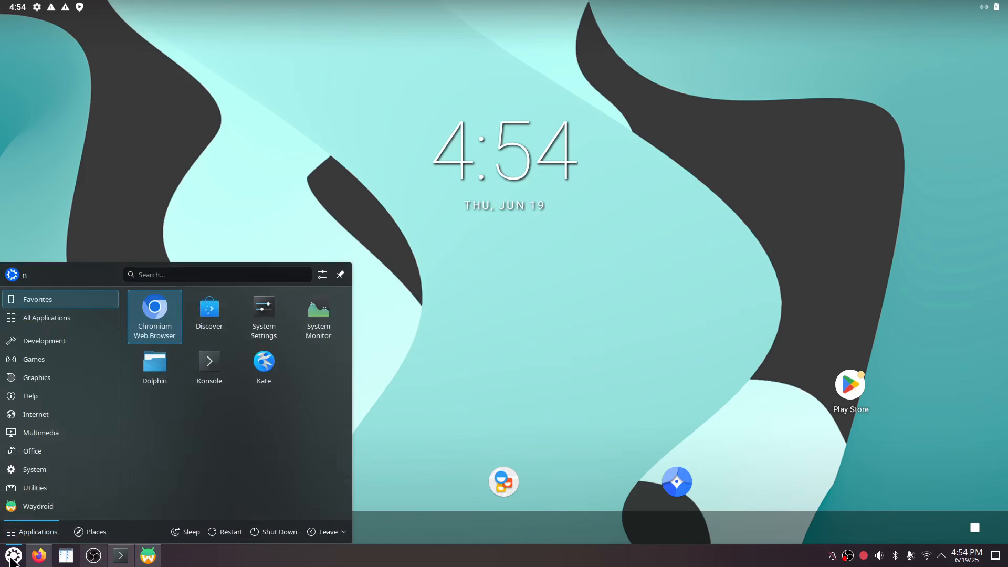
left_click(148, 555)
right_click(149, 559)
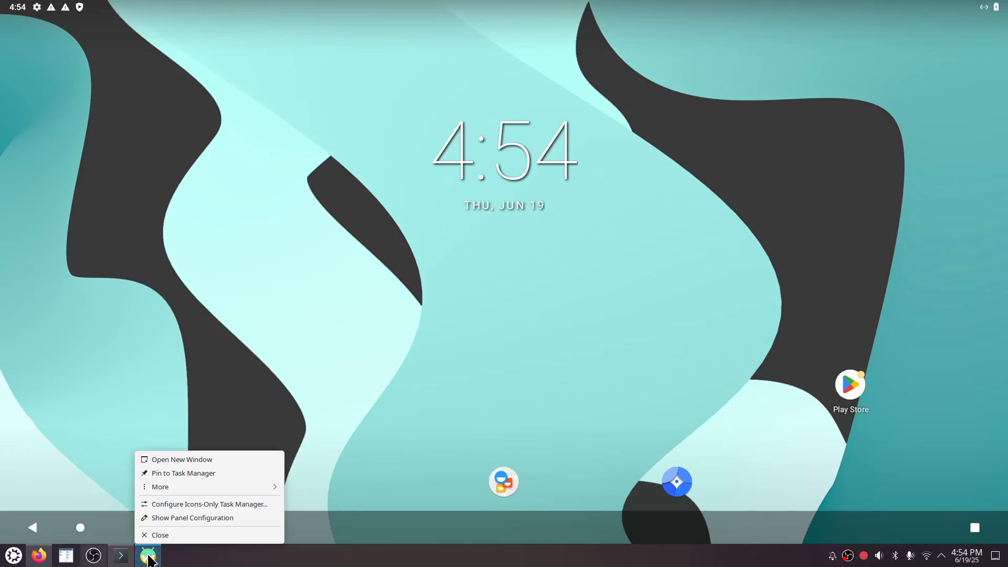
left_click(314, 548)
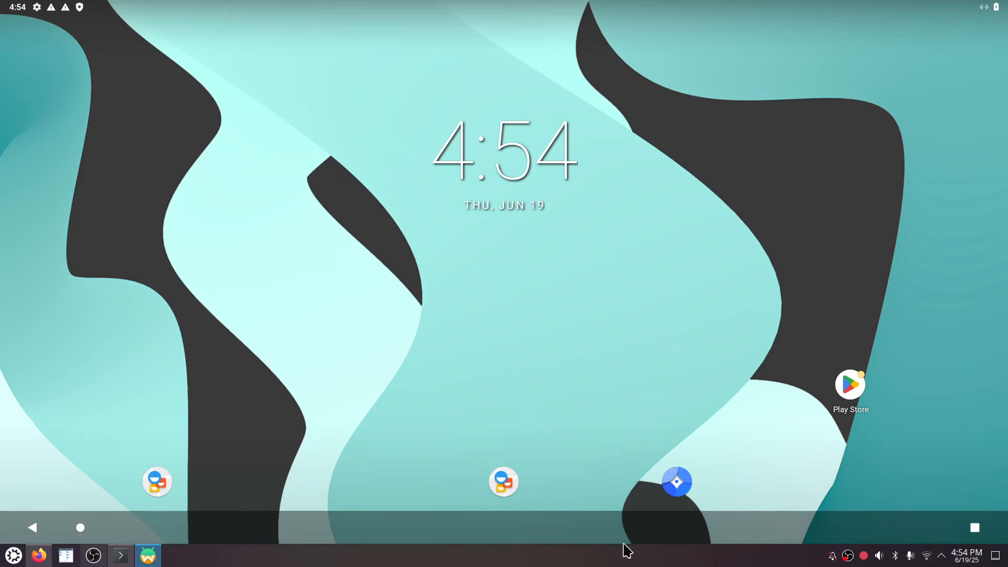
Step: Open the F-Droid site in a new browser tab from the Waydroid documentation and save F-Droid.apk to the Downloads folder
left_click(38, 555)
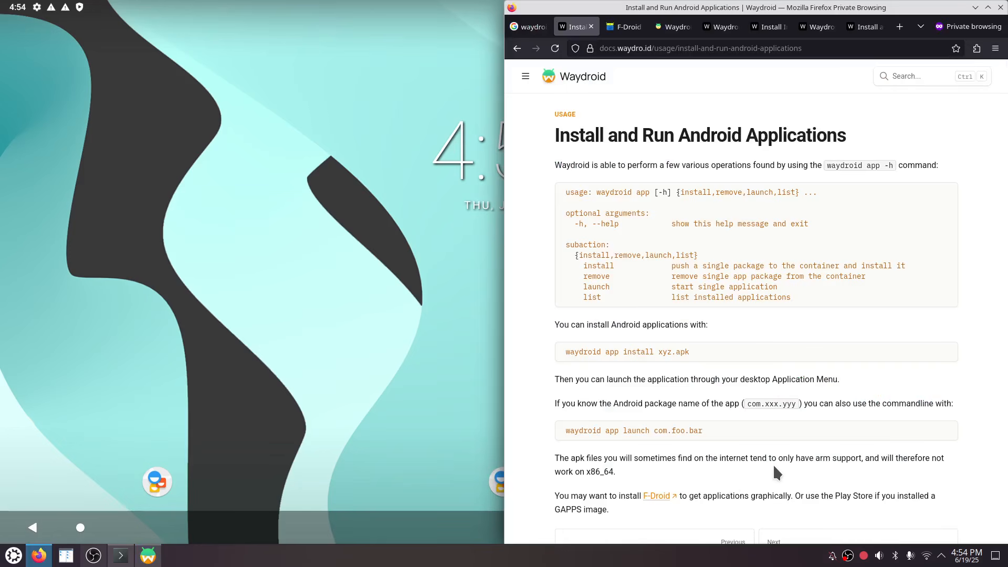
right_click(656, 501)
left_click(701, 336)
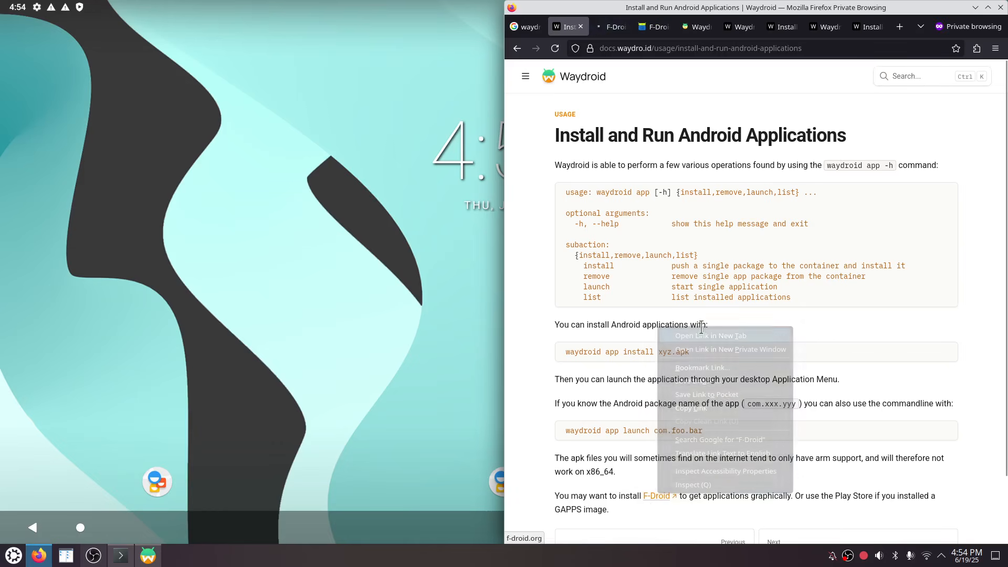
left_click(606, 28)
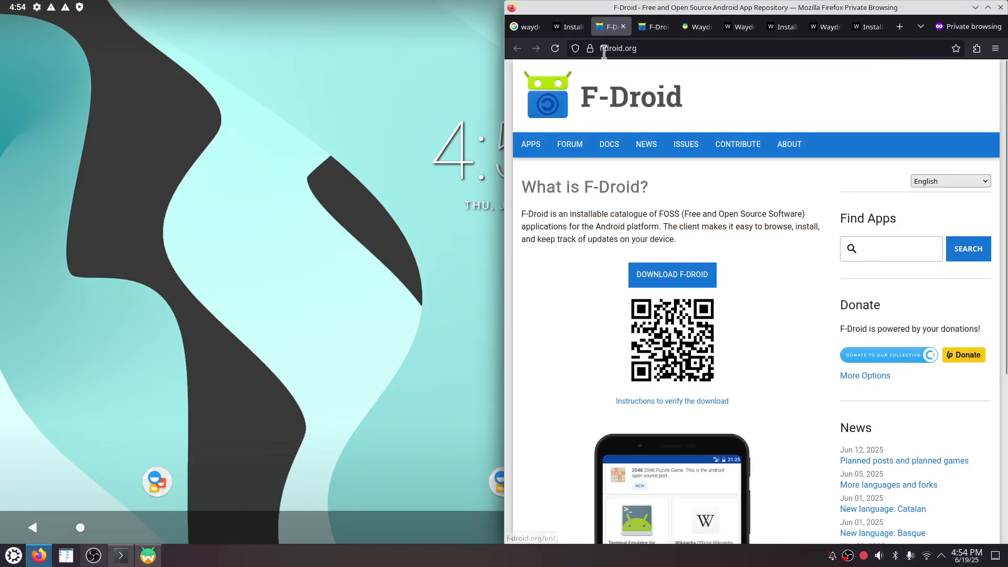
left_click(673, 280)
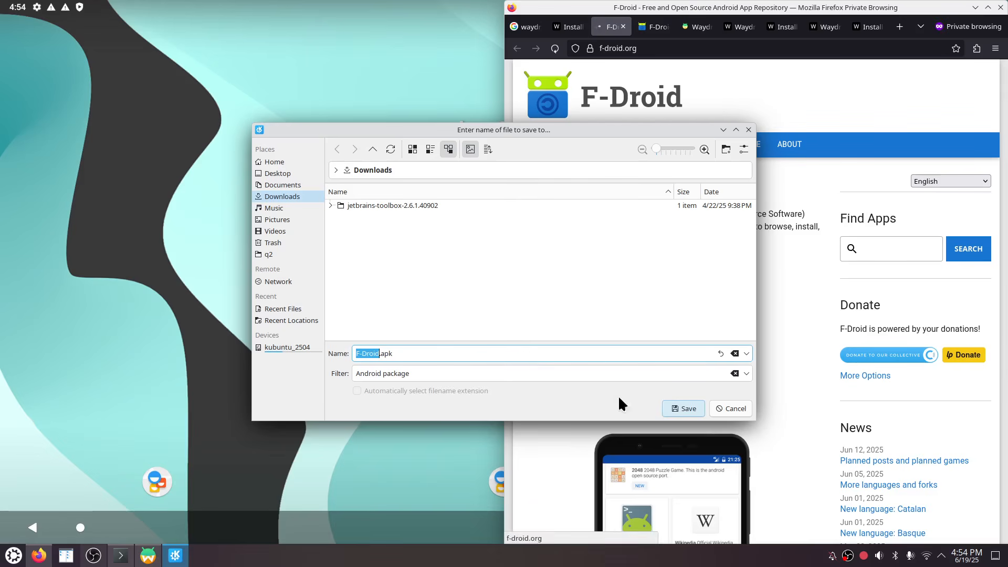
left_click(687, 405)
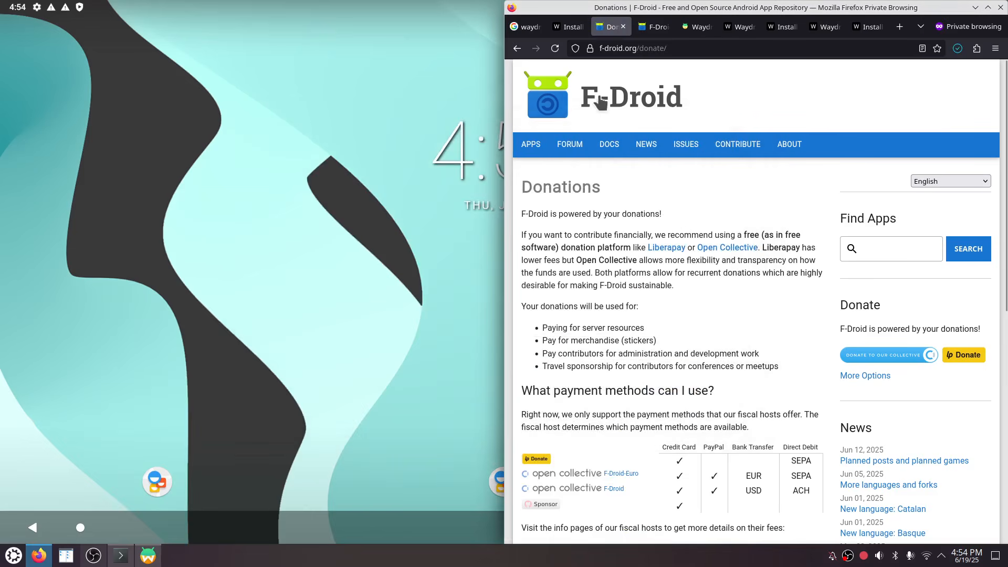
Step: Copy "waydroid app install" from the Waydroid documentation and paste it at the terminal prompt
left_click(570, 26)
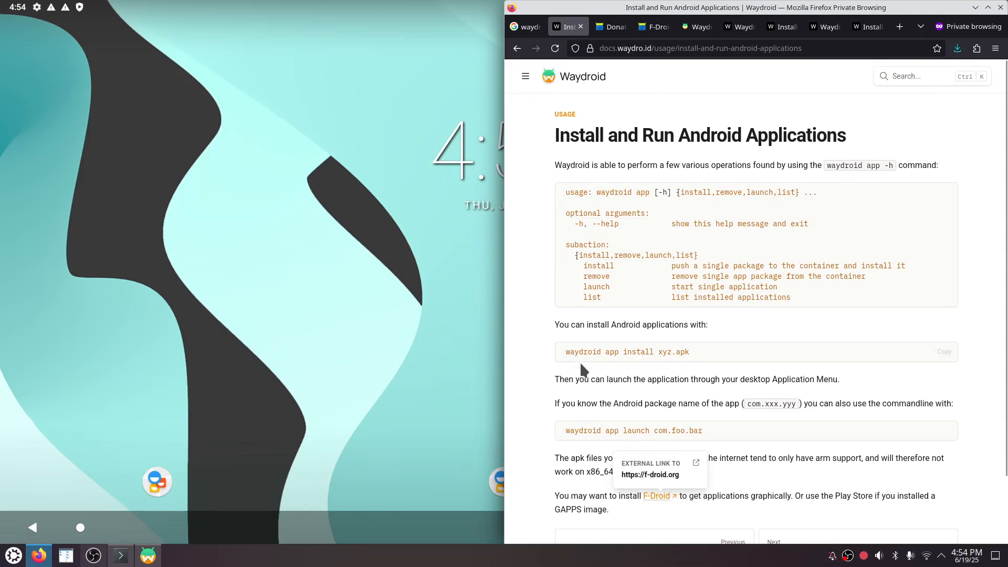
left_click_drag(565, 352, 656, 352)
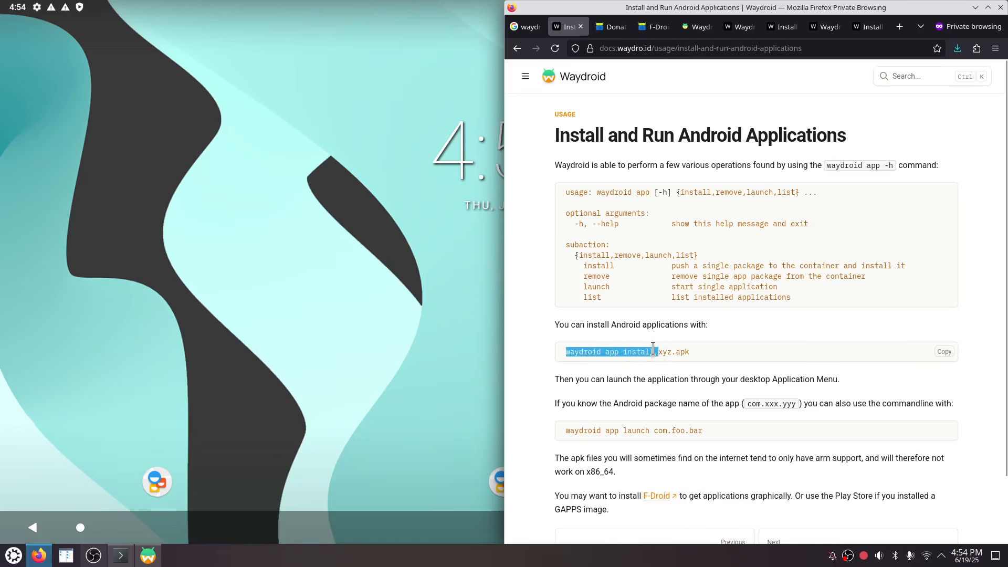
left_click(126, 556)
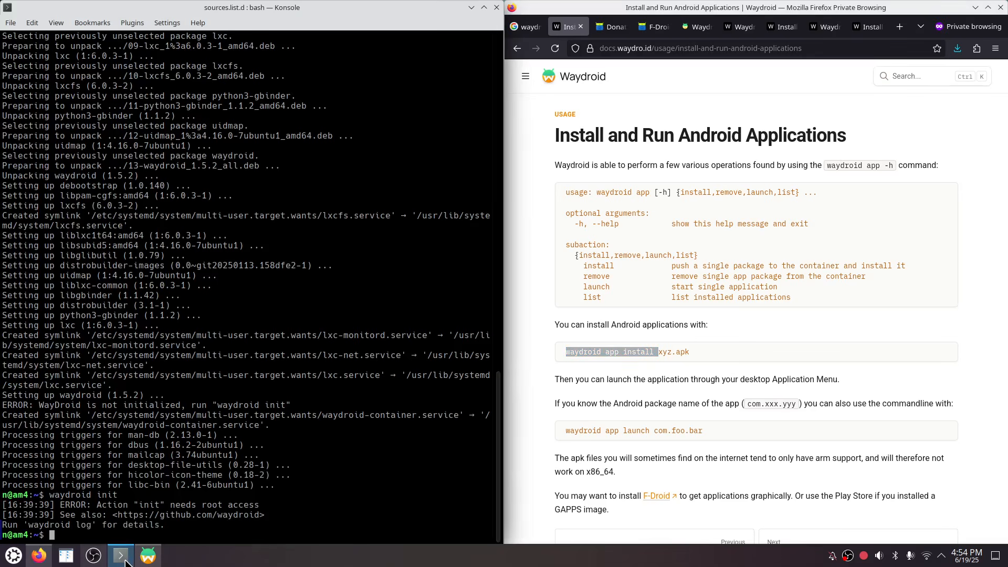
right_click(583, 351)
left_click(599, 361)
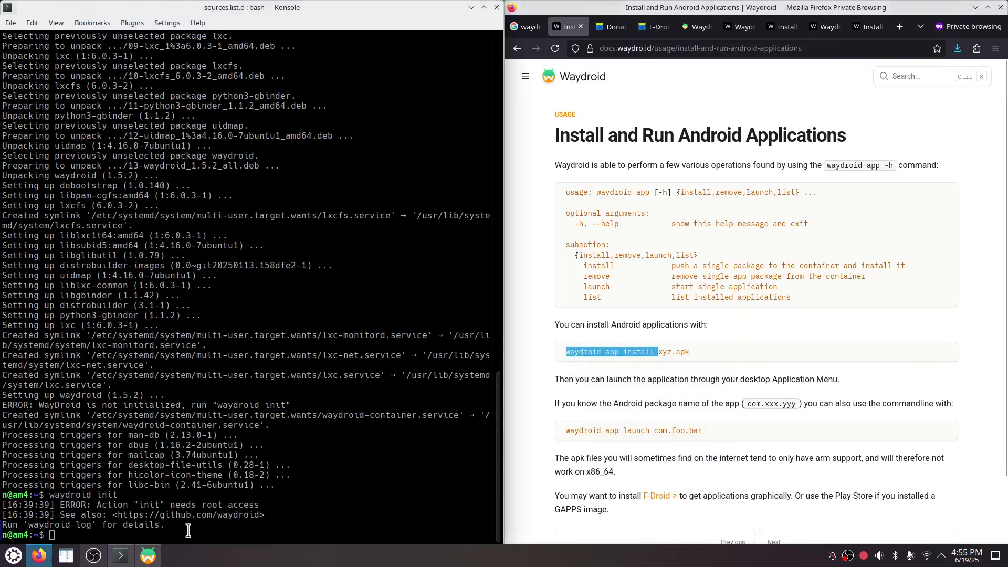
right_click(189, 532)
left_click(231, 384)
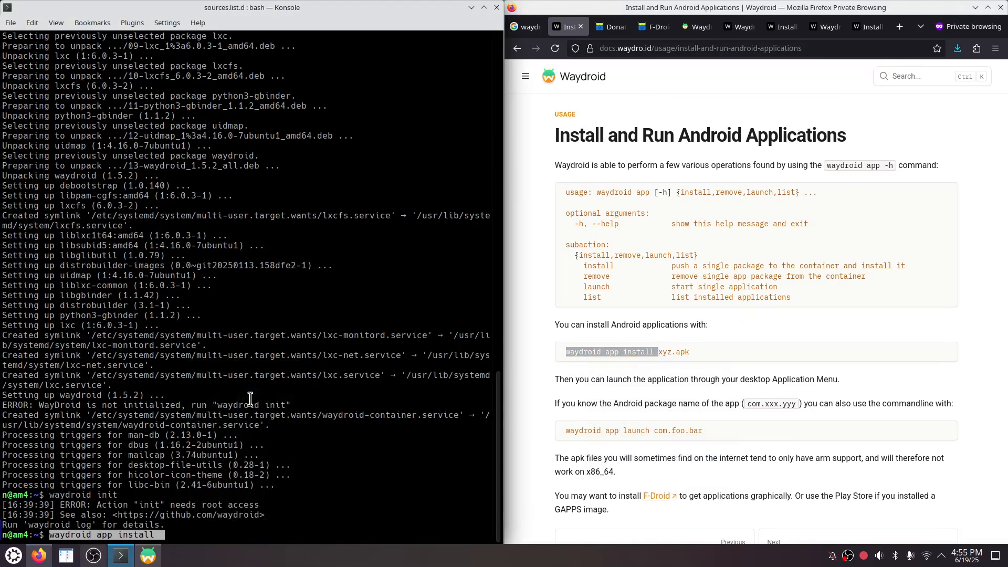
Step: Complete the install command with the path ~/Downloads/F-Droid.apk and run it
type("~")
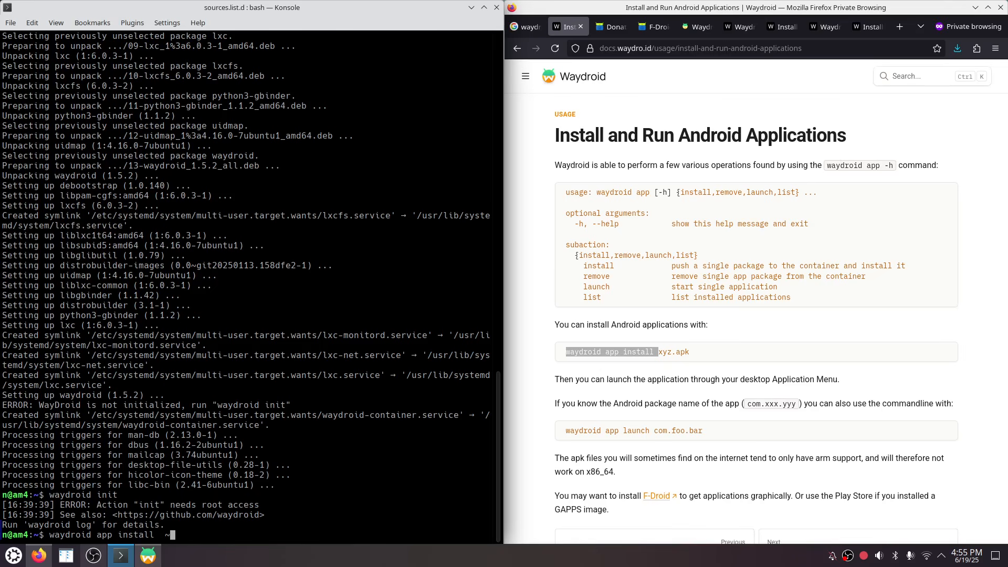
type("/Down")
key("Tab")
type("f")
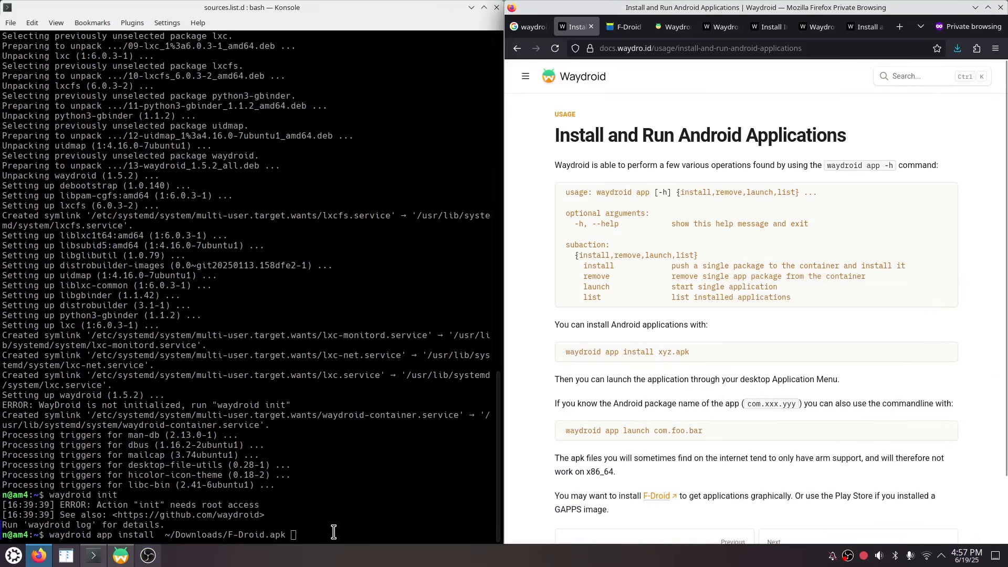
left_click(333, 532)
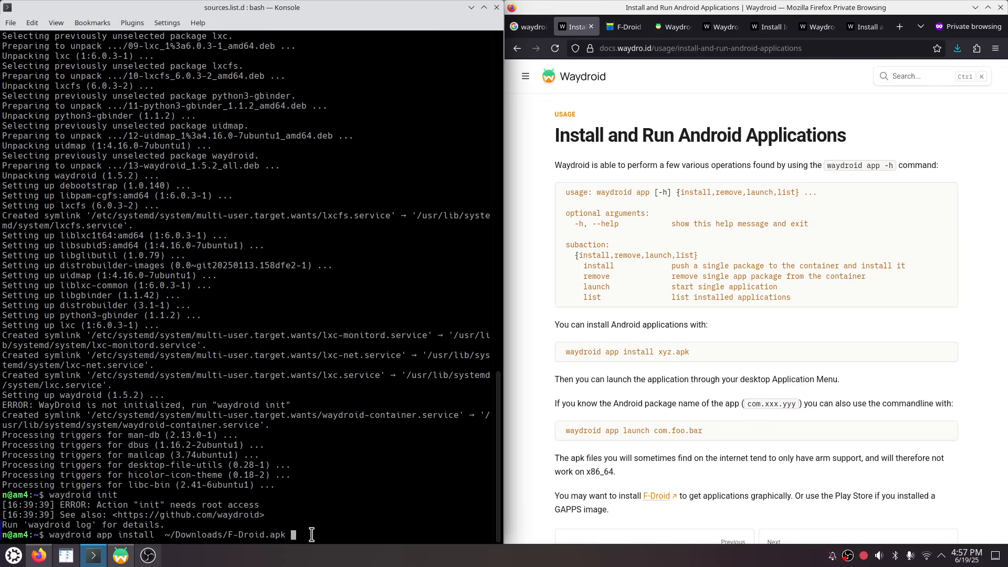
key("Return")
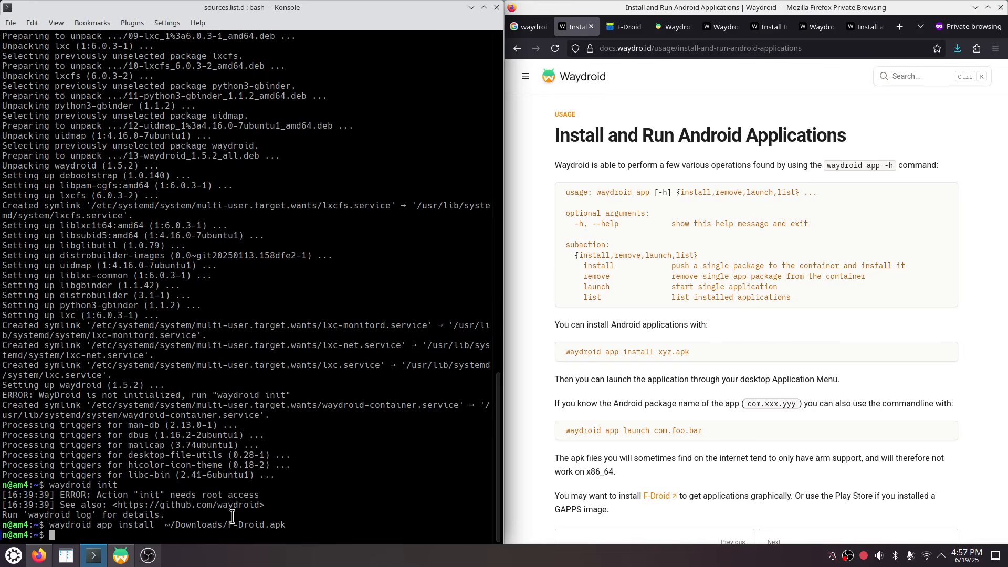
Step: Switch to the Waydroid window and browse the Waydroid category of the desktop's application launcher for the installed Android apps
left_click(122, 557)
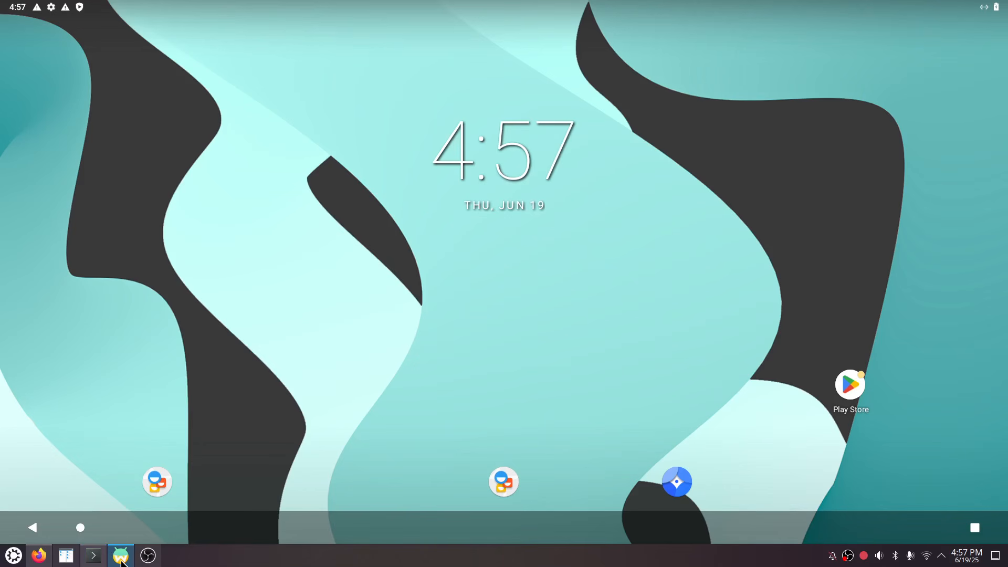
left_click(11, 557)
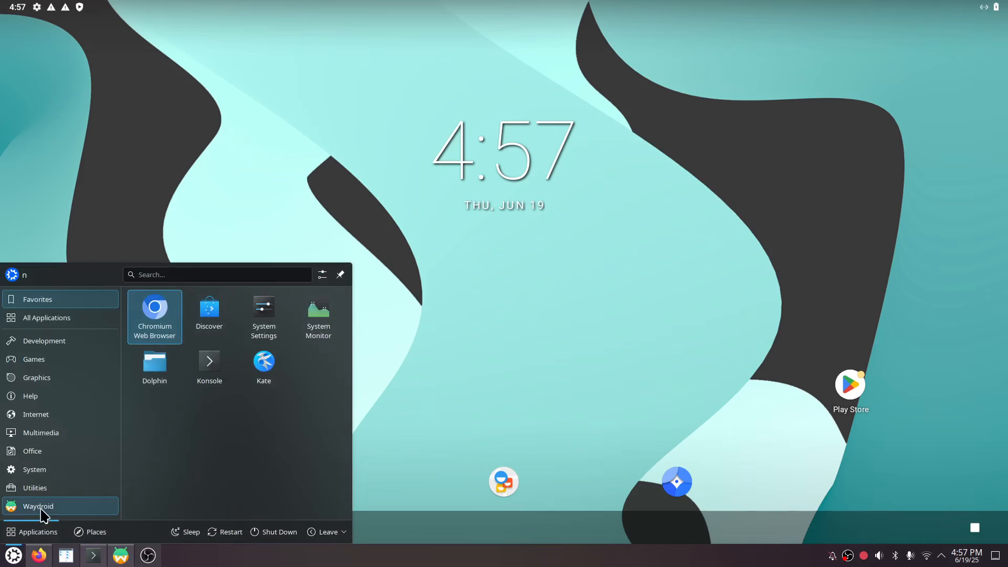
mouse_move(42, 508)
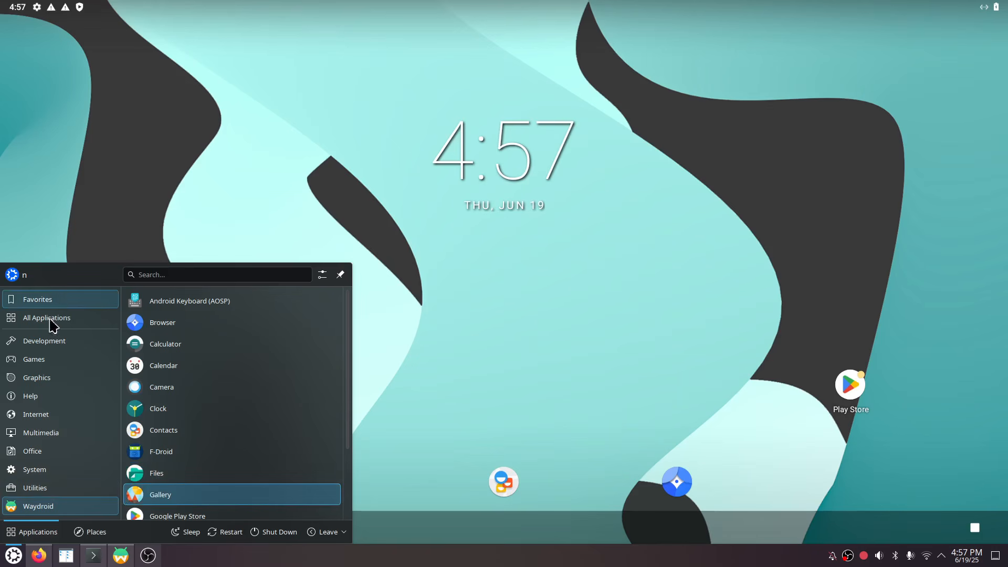
left_click(15, 556)
left_click(15, 555)
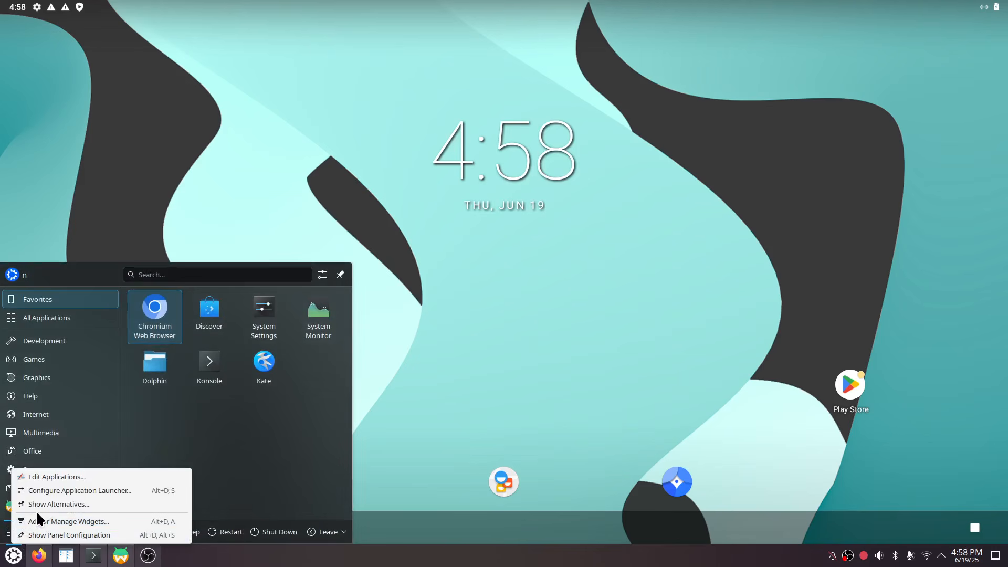
left_click(15, 554)
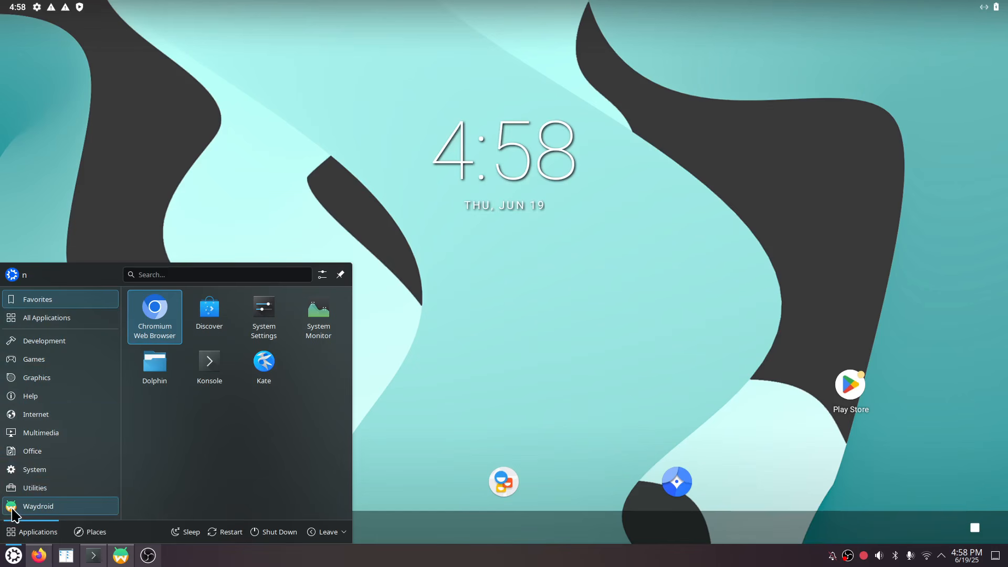
left_click(38, 512)
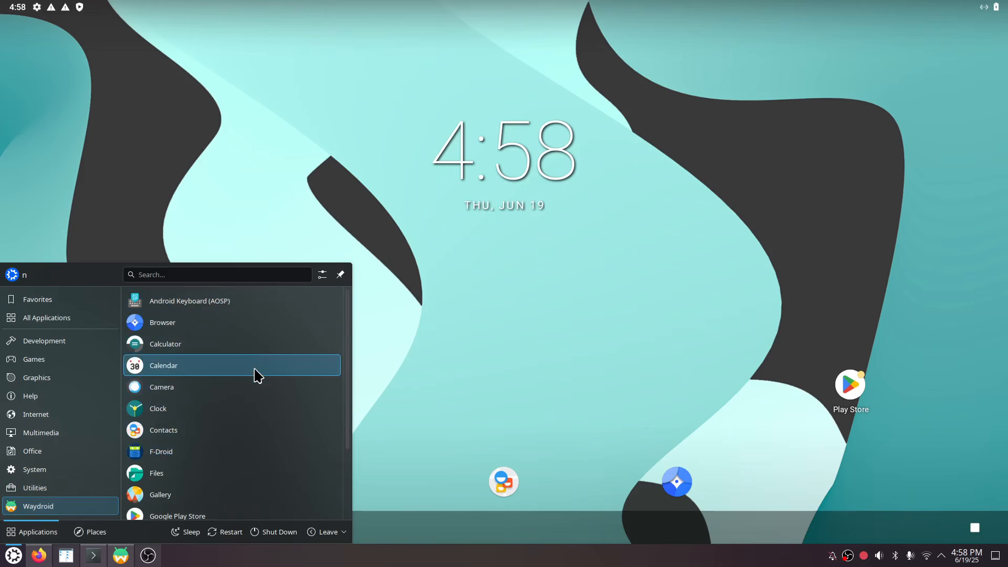
scroll(282, 336, "down", 2)
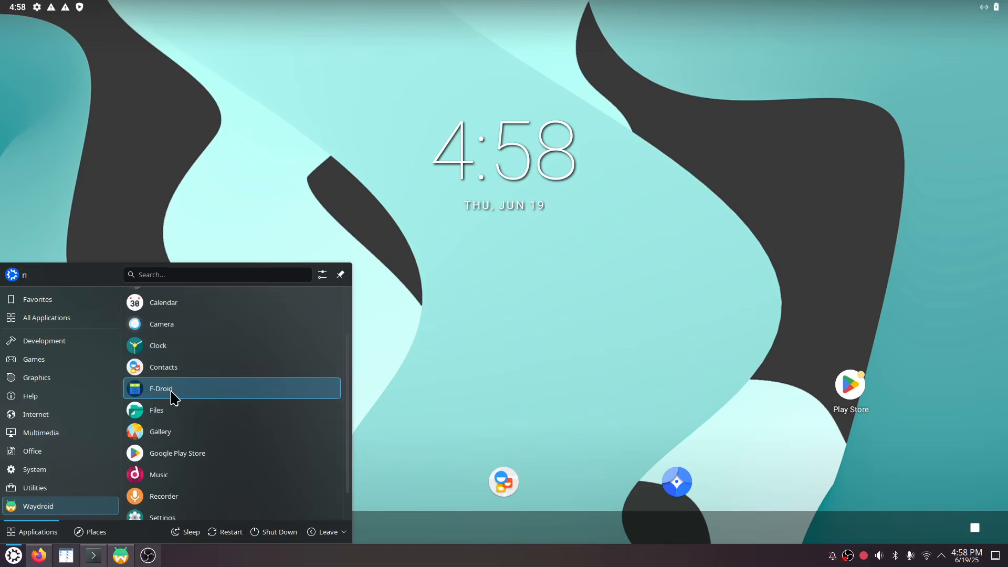
left_click(514, 379)
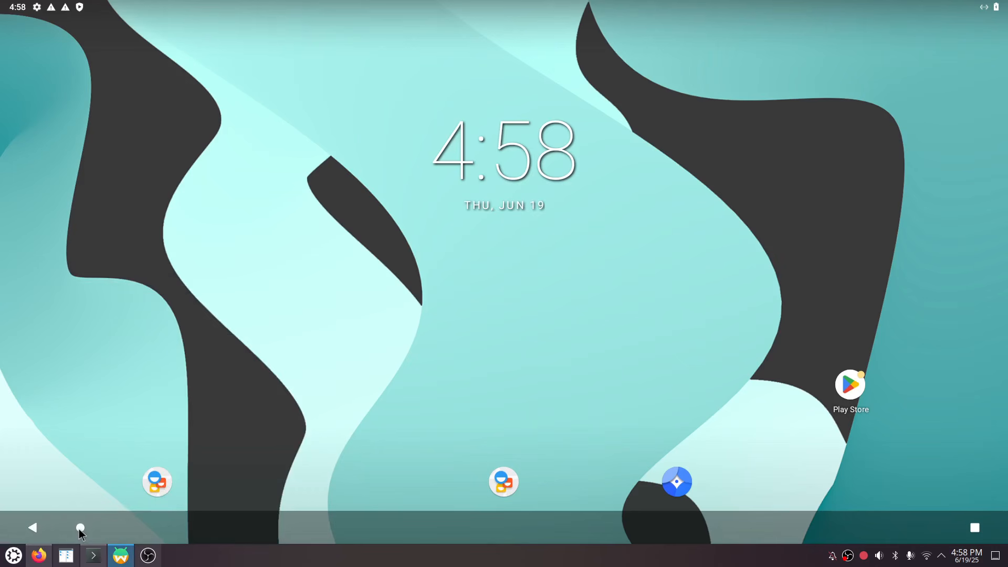
Step: View Android's recent apps overview and return to the home screen
left_click_drag(138, 507, 162, 512)
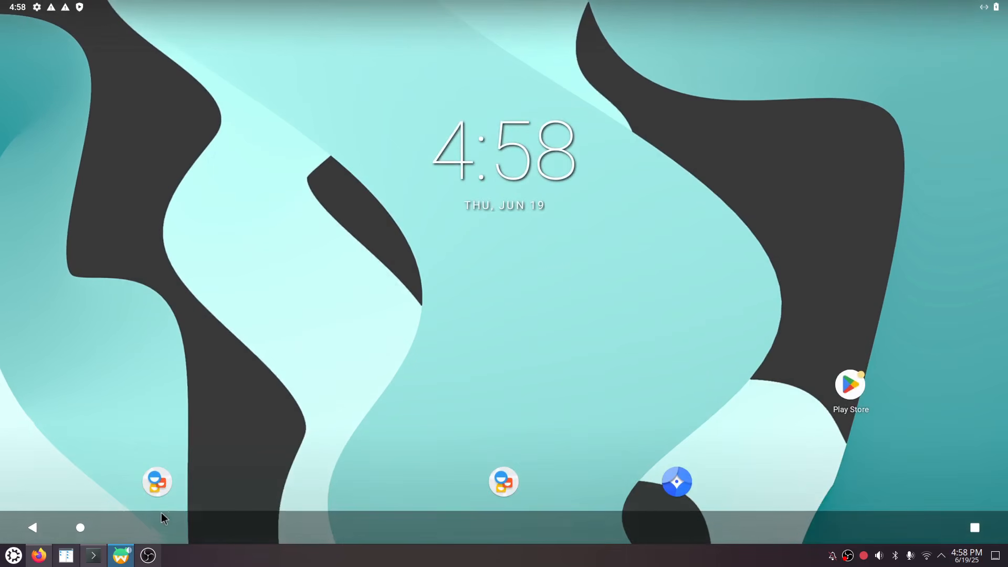
left_click(39, 535)
left_click(975, 529)
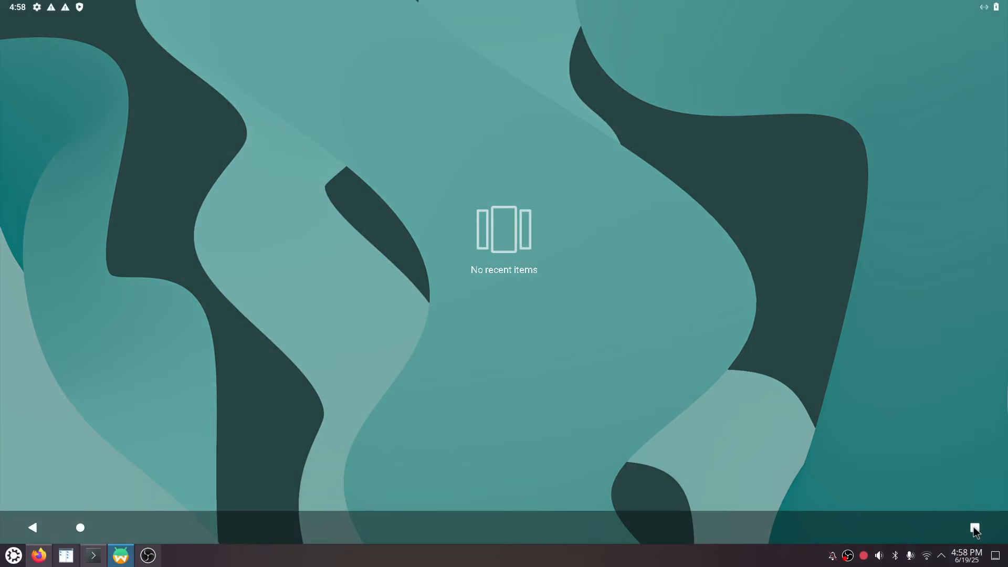
left_click(884, 451)
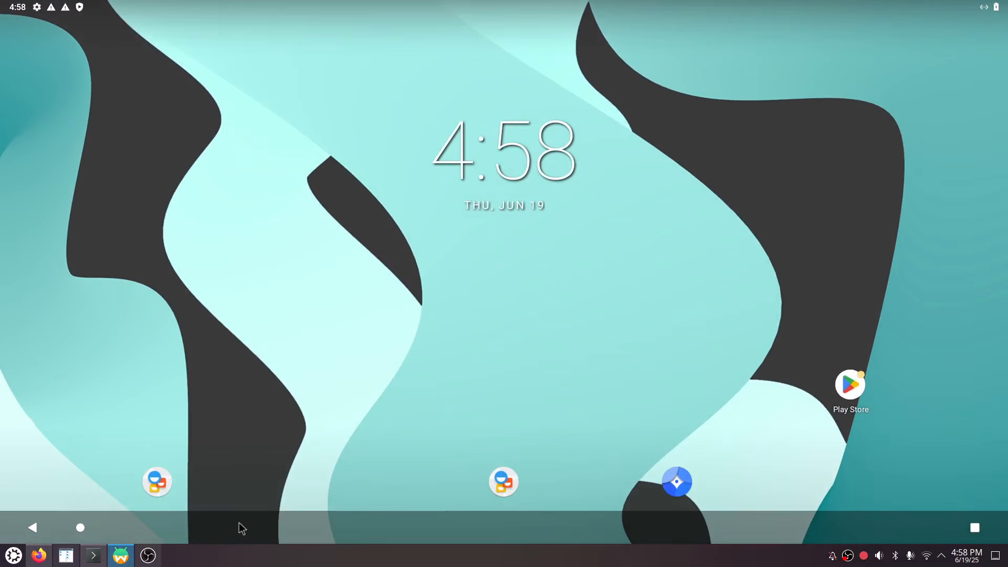
Step: Launch F-Droid from the Android app drawer and check the repositories listed in its settings
left_click_drag(239, 522, 289, 135)
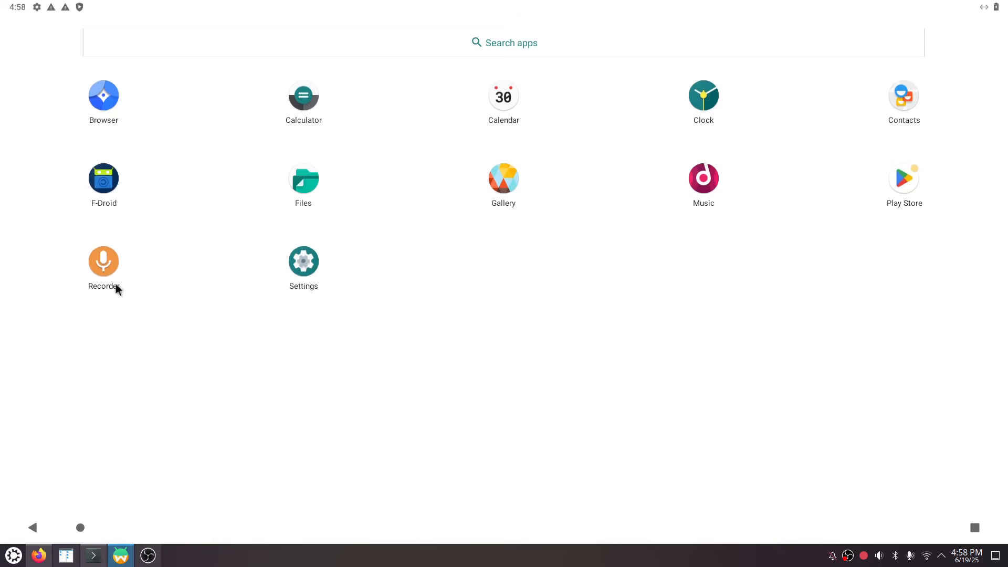
left_click(106, 186)
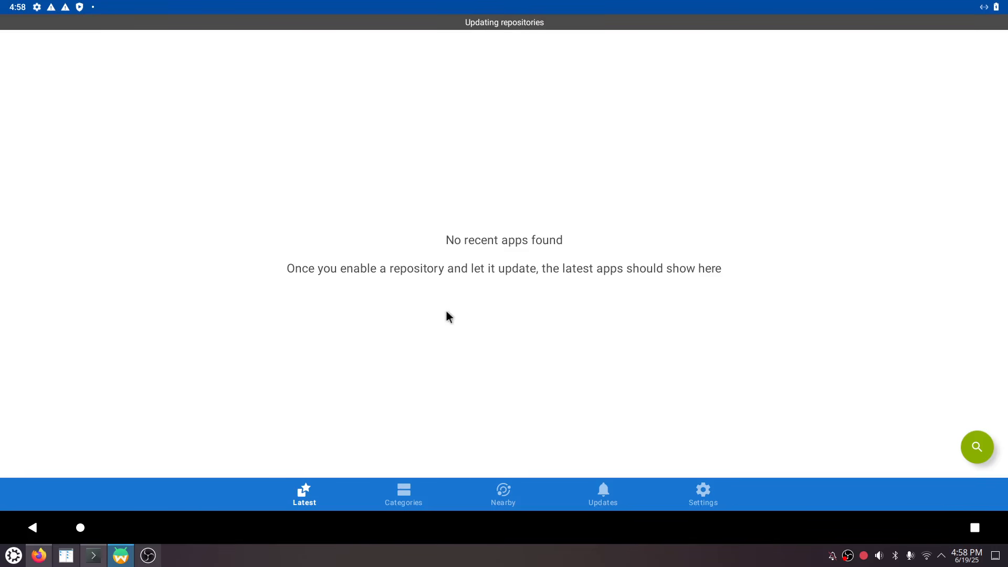
left_click(703, 494)
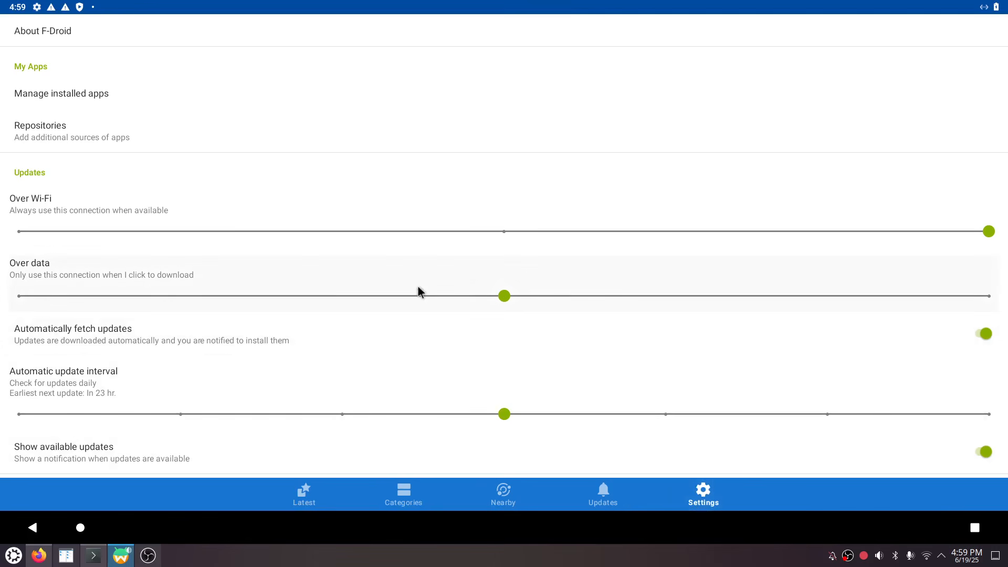
left_click(93, 137)
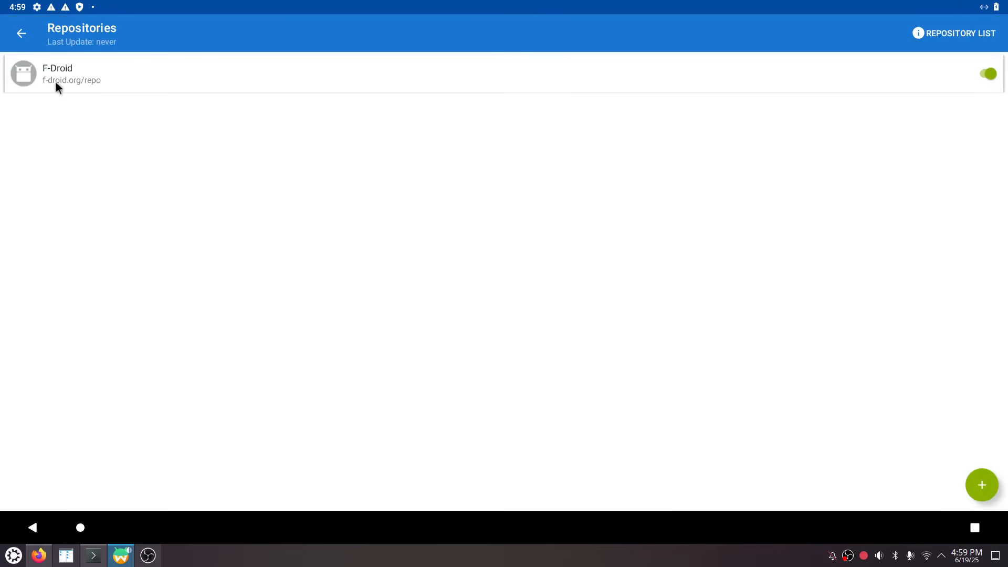
left_click(21, 33)
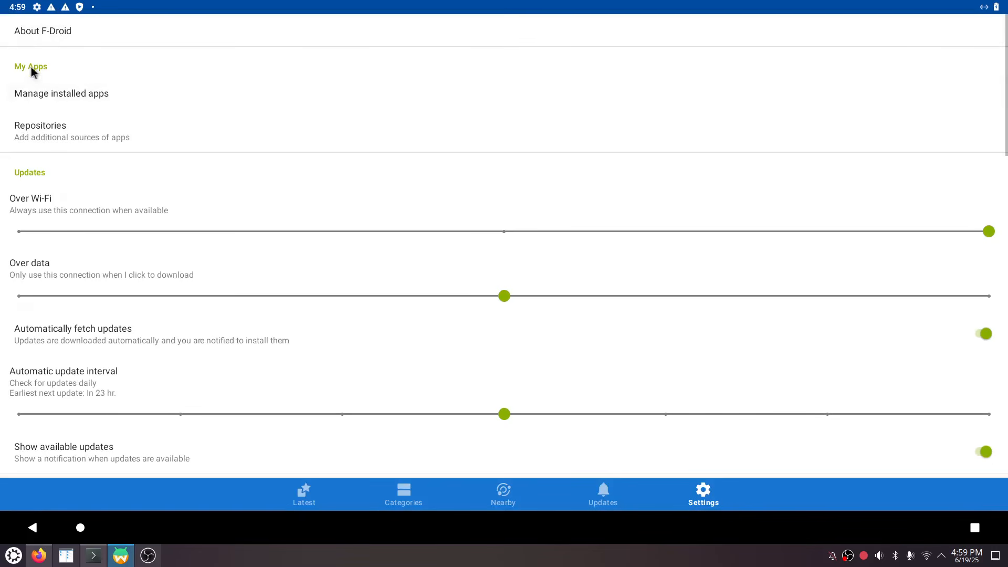
Step: Leave F-Droid, reopen it from the app drawer and check its Latest and Categories pages
left_click(33, 528)
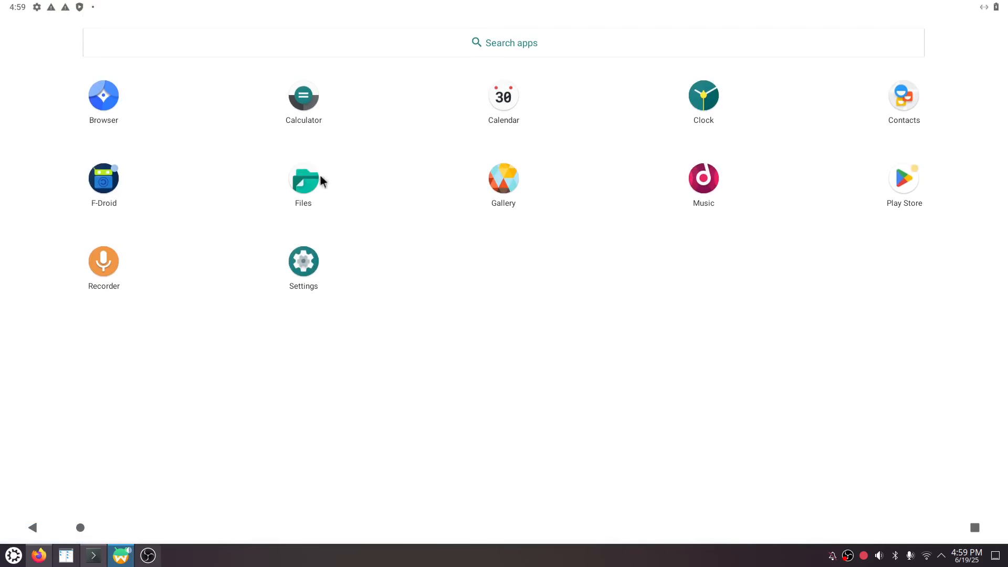
left_click(104, 181)
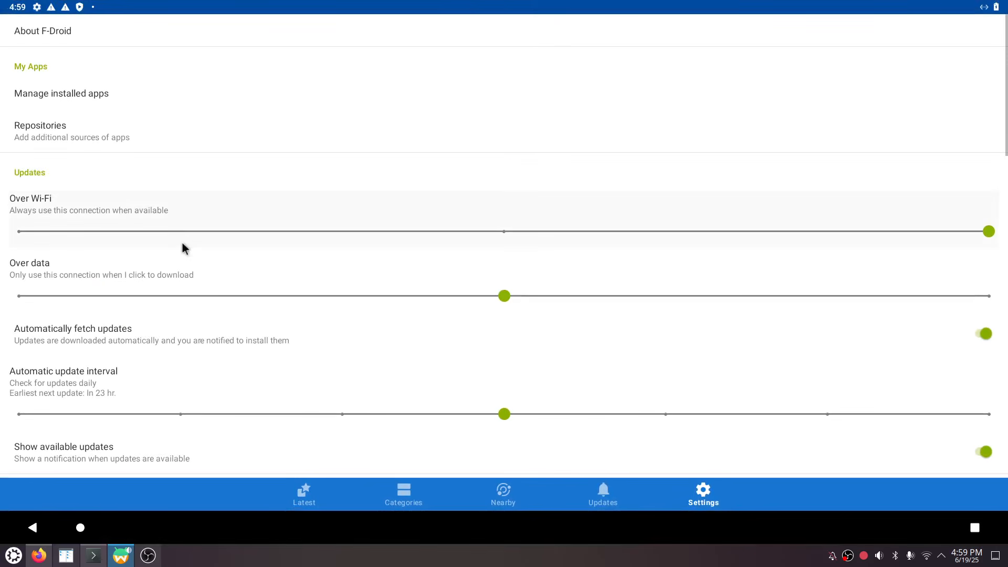
left_click(307, 503)
left_click(399, 503)
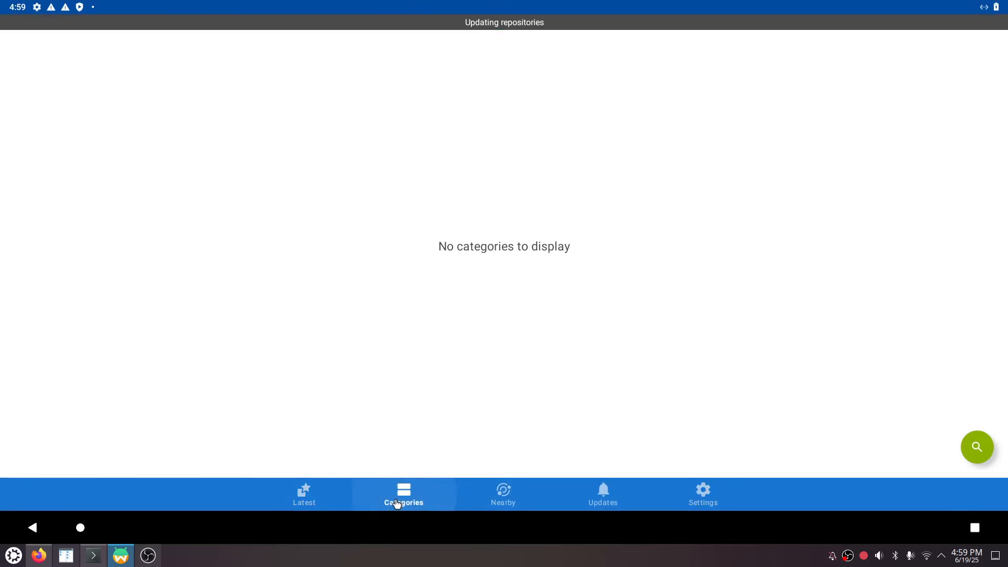
Step: Search the F-Droid catalogue for "kde"
left_click(977, 447)
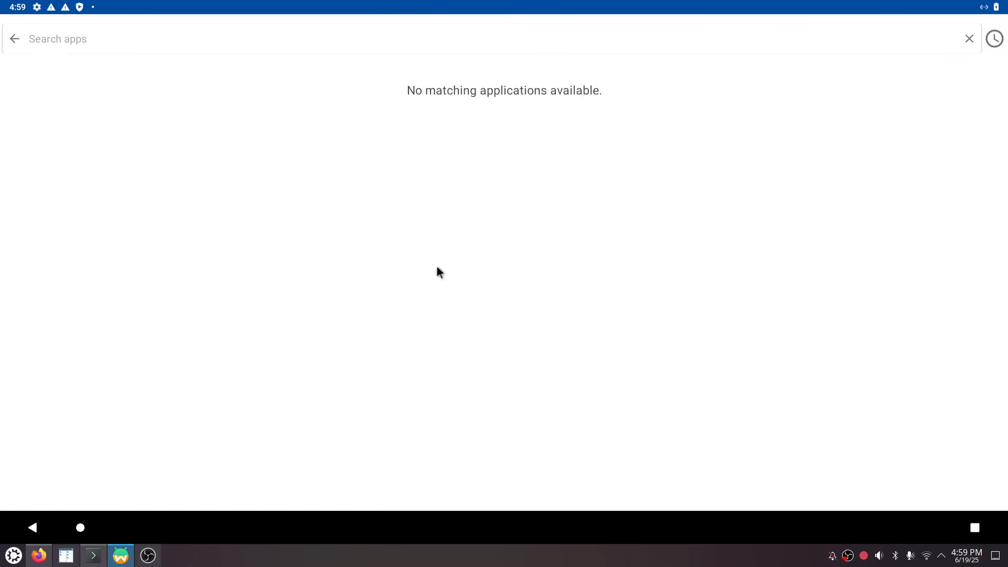
left_click(99, 40)
type("kde")
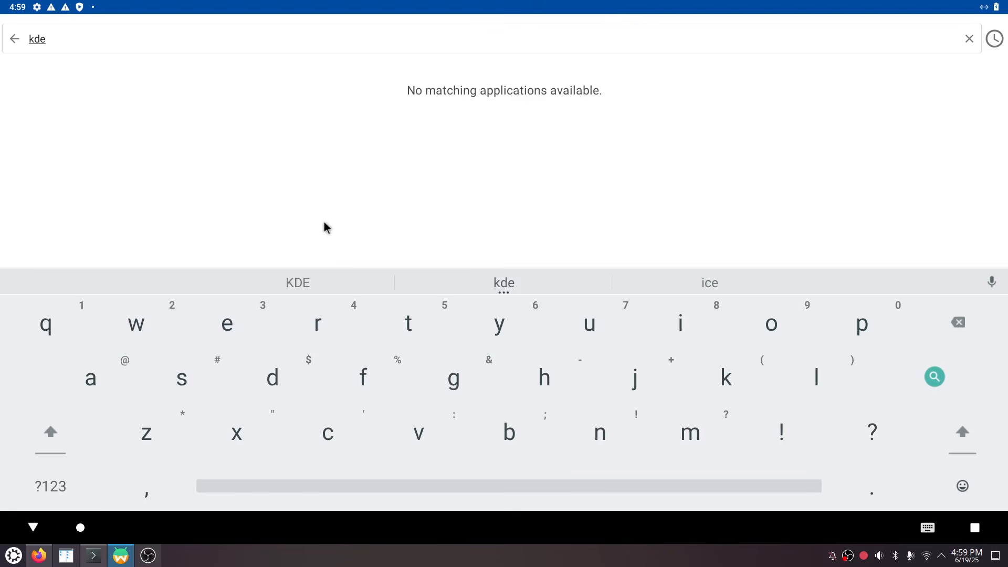
left_click(148, 555)
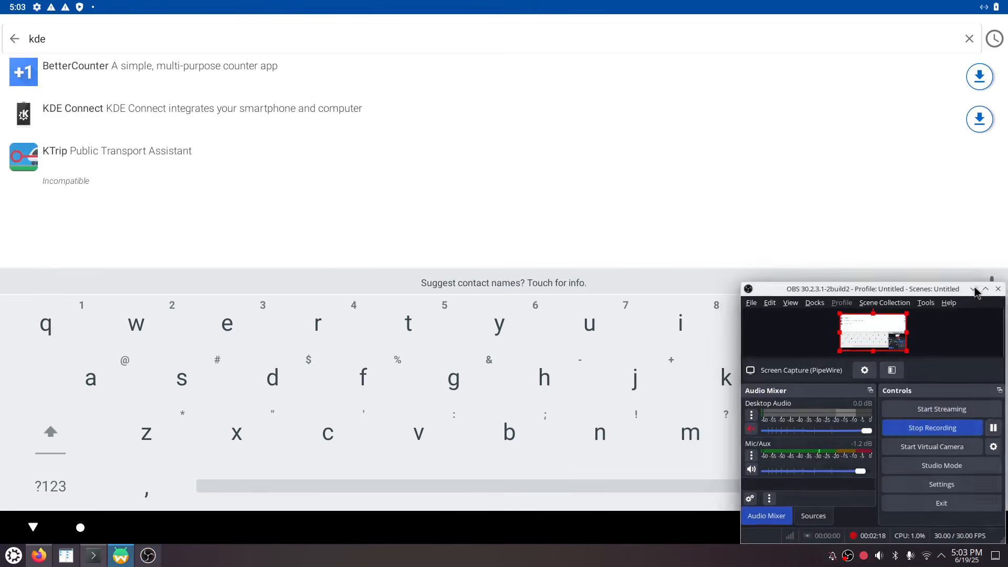
left_click(974, 289)
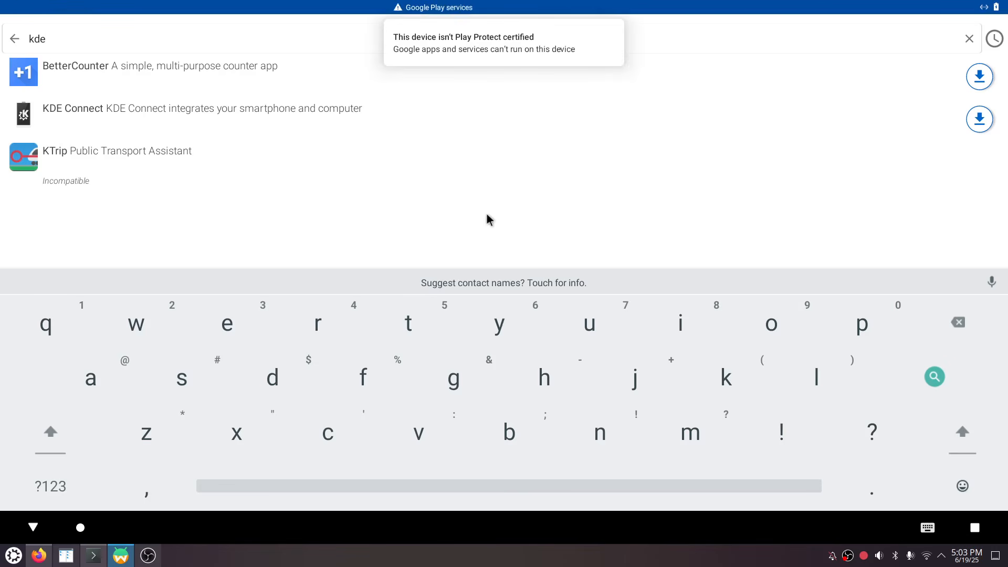
Step: Leave the current F-Droid search, search for "browser" instead and open the DuckDuckGo Privacy Browser page
left_click(14, 38)
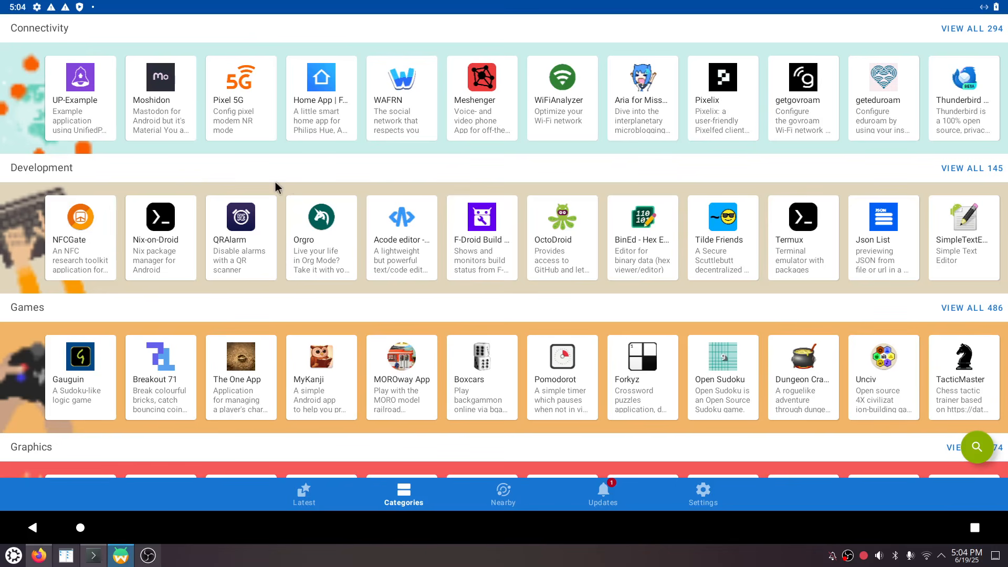
left_click(975, 449)
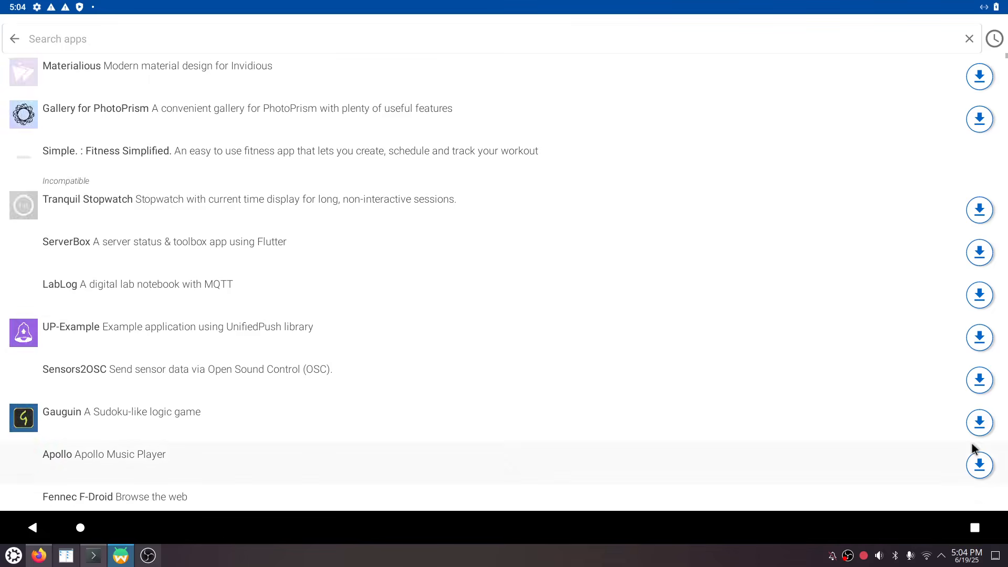
left_click(78, 39)
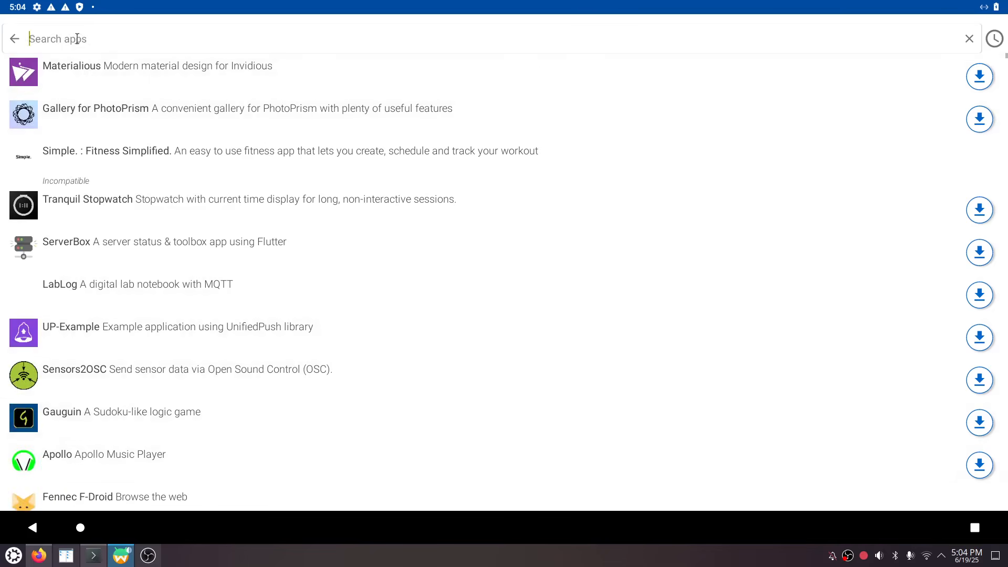
type("bro")
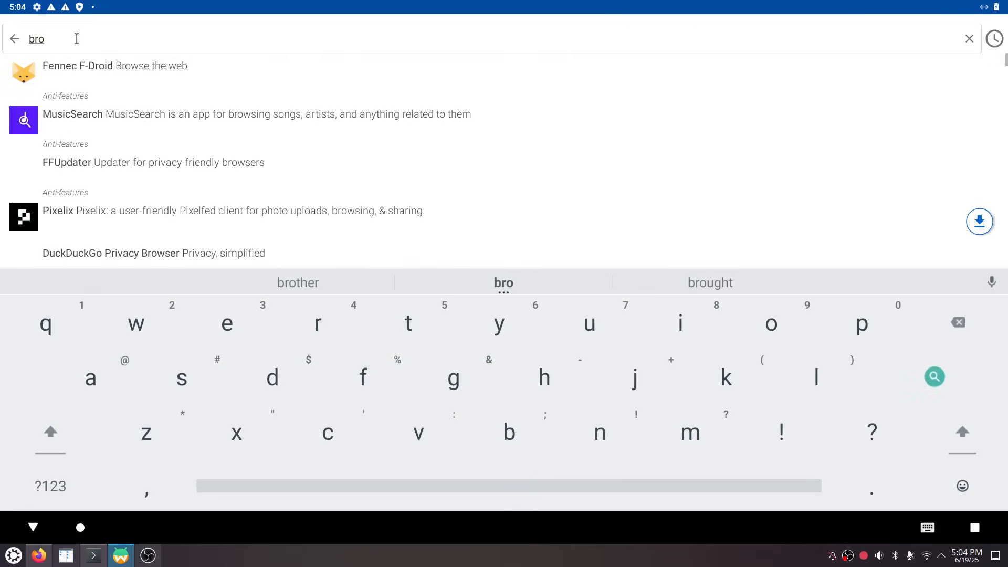
type("wser")
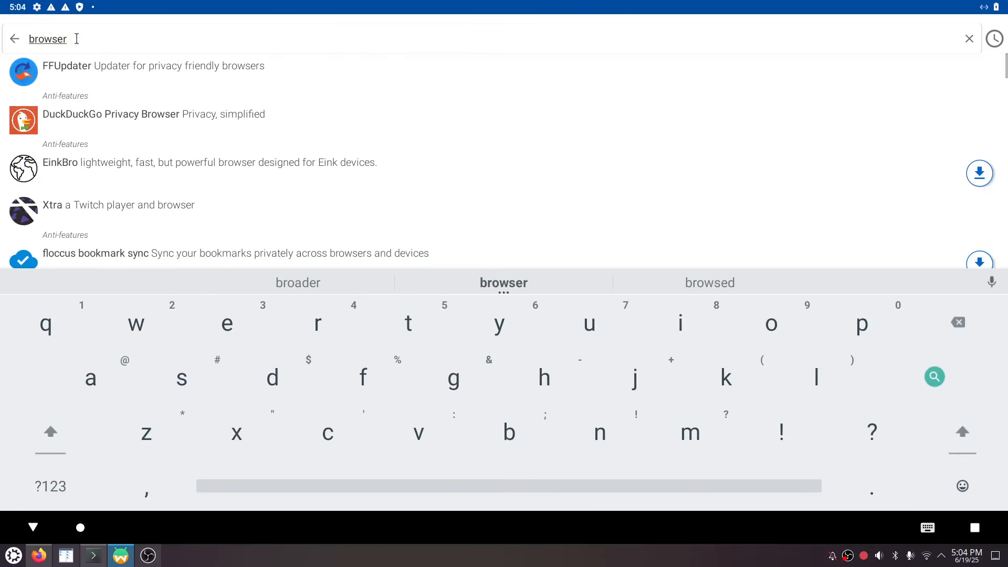
left_click(101, 125)
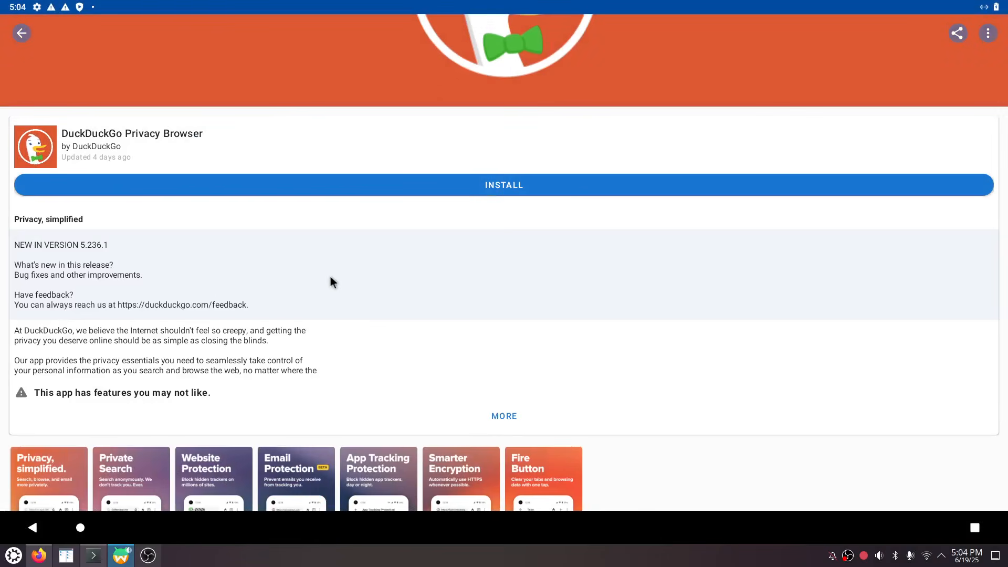
Step: Try to install DuckDuckGo Privacy Browser from its F-Droid page
scroll(323, 274, "down", 2)
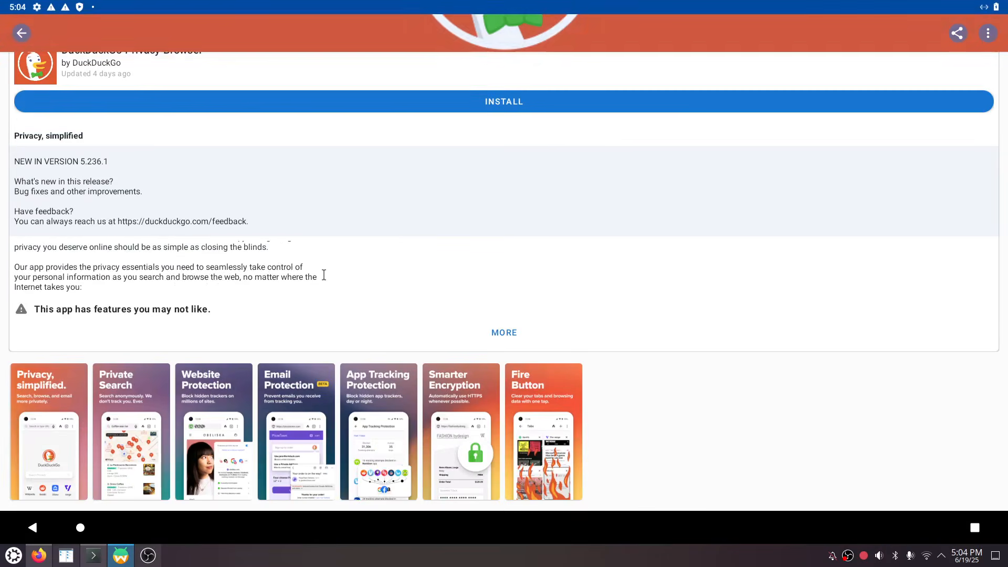
scroll(322, 272, "up", 2)
left_click(514, 192)
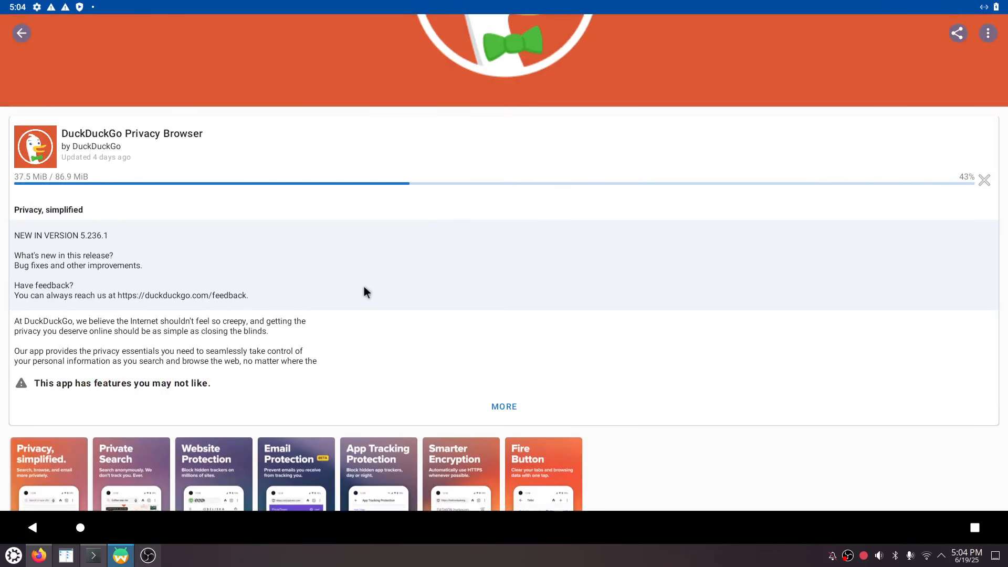
scroll(364, 289, "down", 5)
scroll(706, 366, "down", 4)
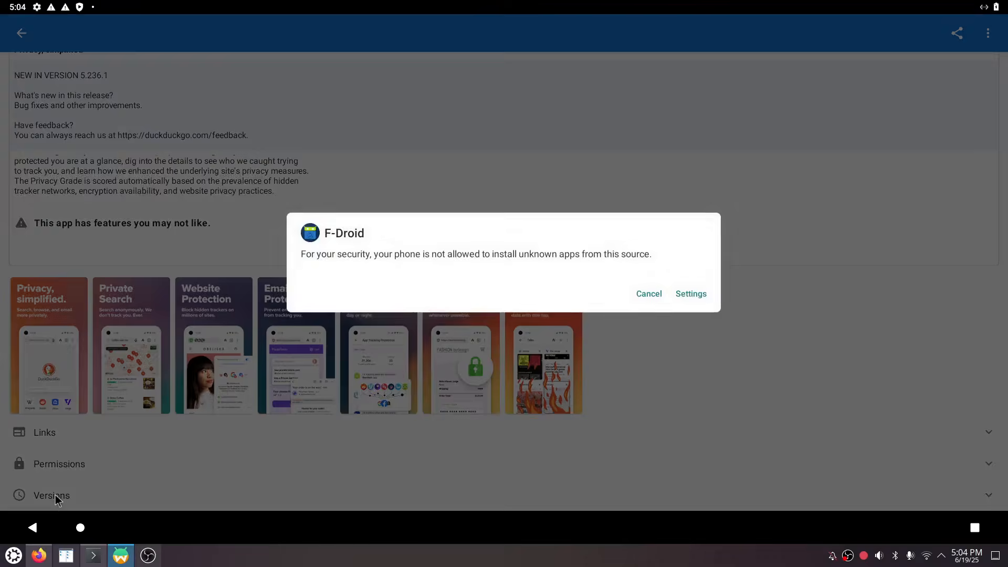
left_click(55, 494)
Step: Expand the list of available versions on the DuckDuckGo Privacy Browser page and return to its install option
scroll(129, 489, "down", 2)
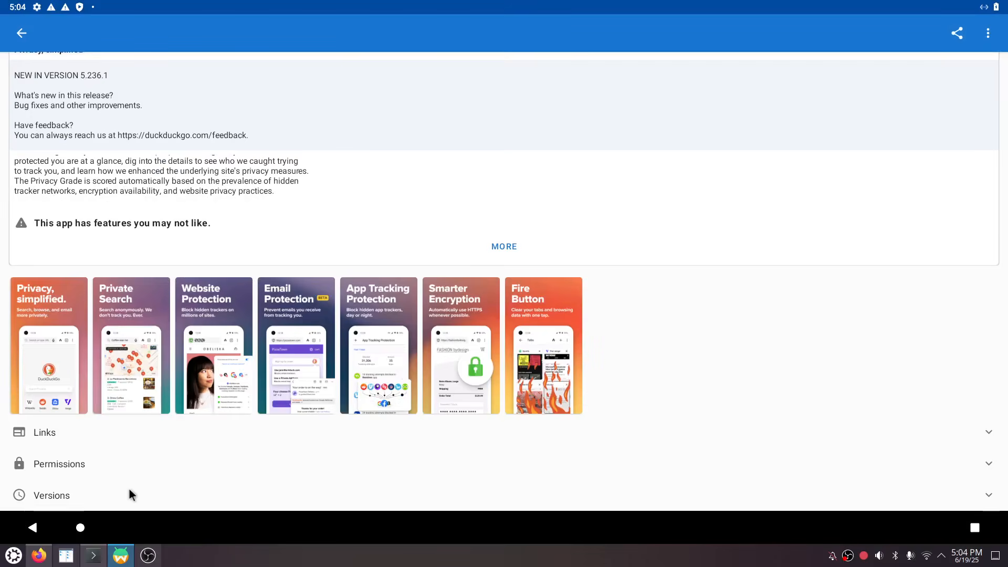
left_click(55, 494)
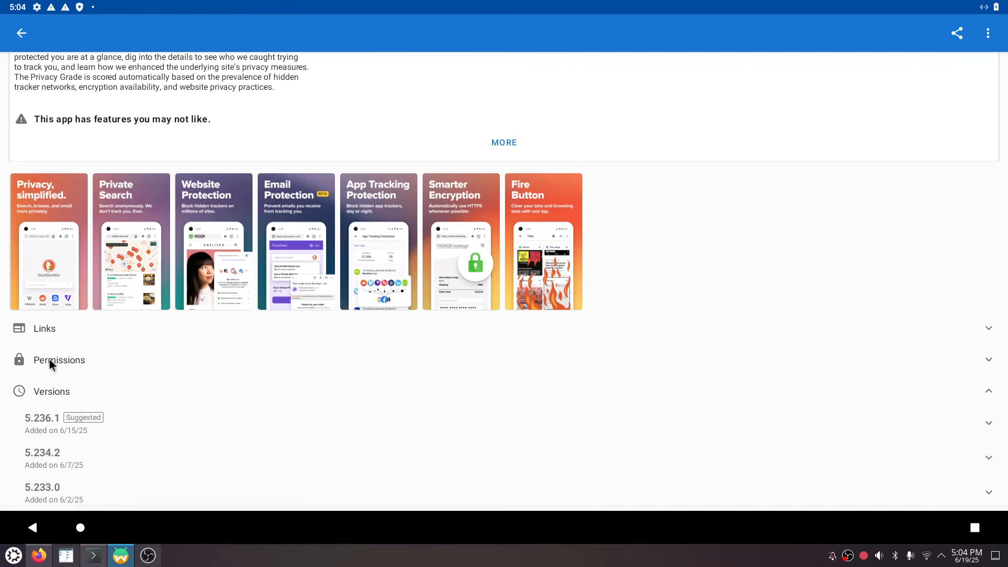
scroll(321, 338, "up", 5)
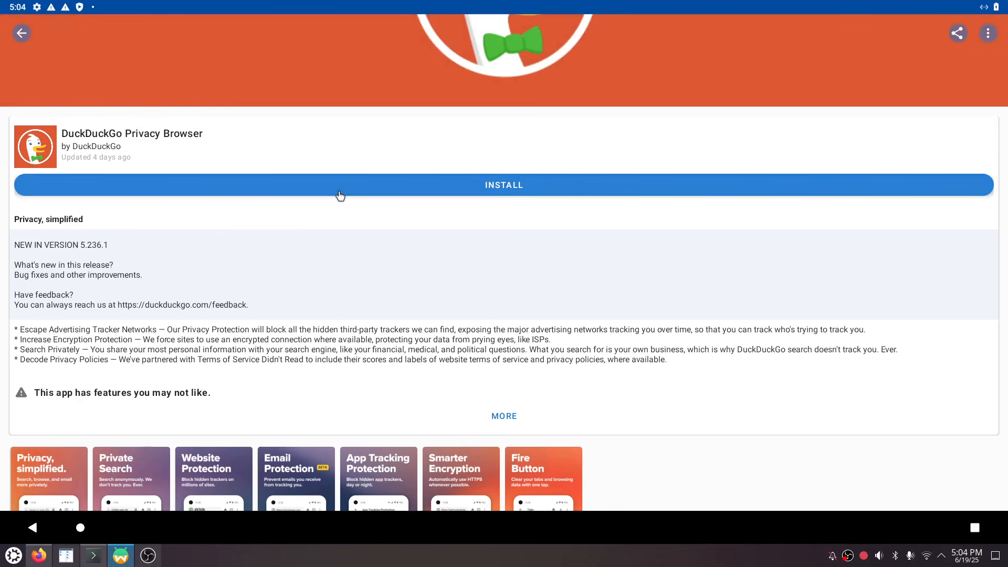
Step: Check the full Android app list from the home screen and reopen F-Droid
left_click(80, 528)
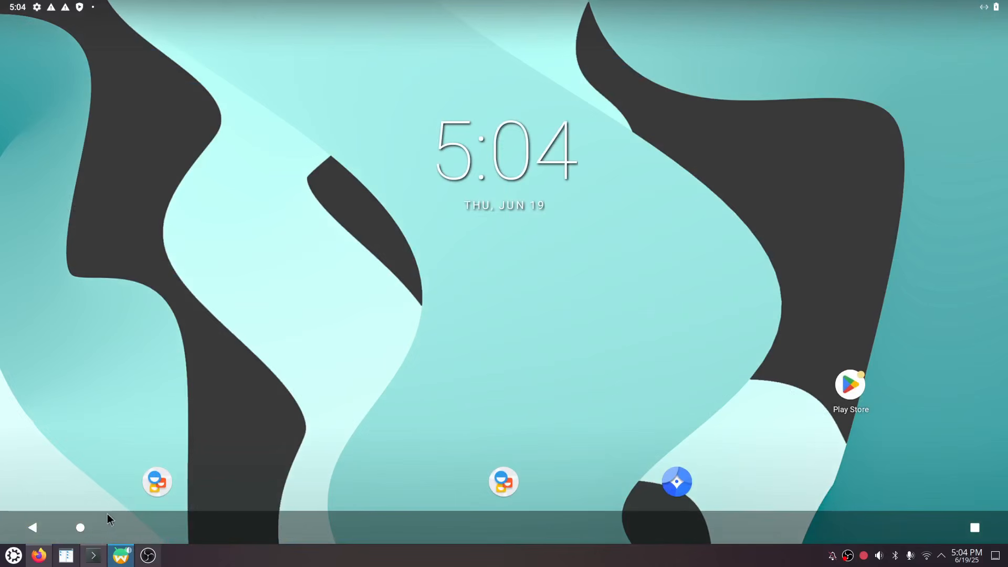
left_click_drag(87, 530, 89, 336)
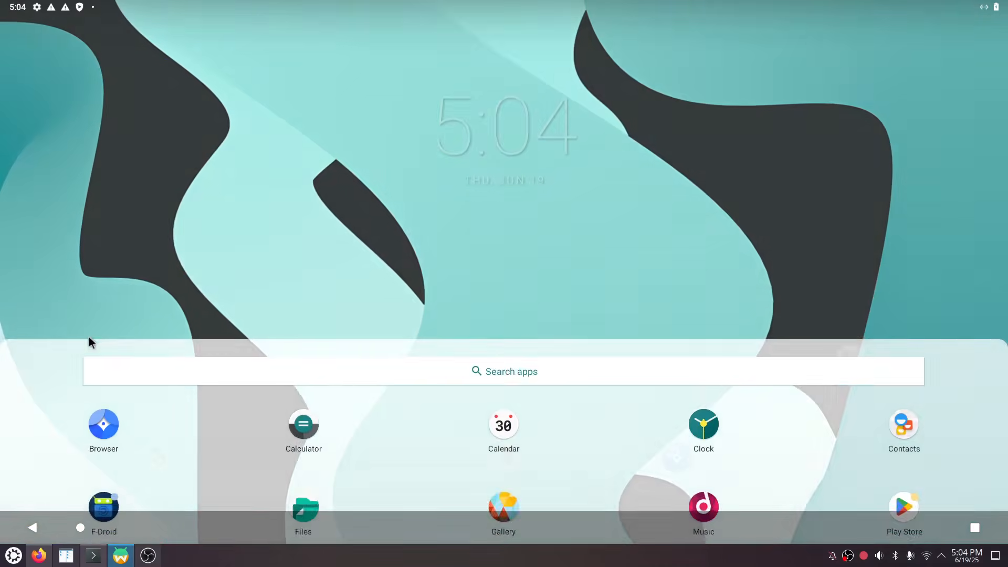
left_click_drag(107, 531, 153, 153)
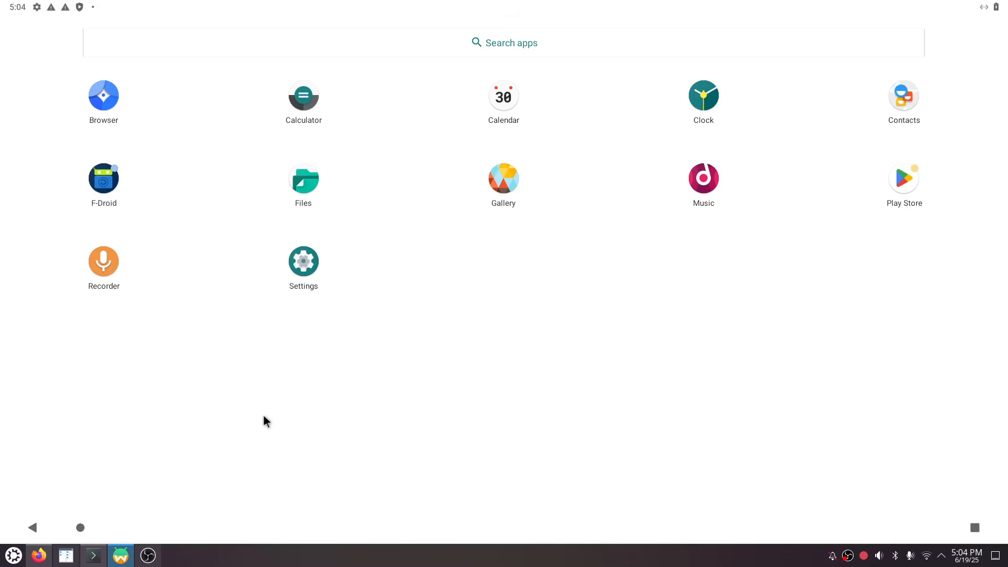
left_click(103, 184)
Step: Start installing DuckDuckGo Privacy Browser, allow F-Droid to install unknown apps and return to the installation prompt
left_click(410, 187)
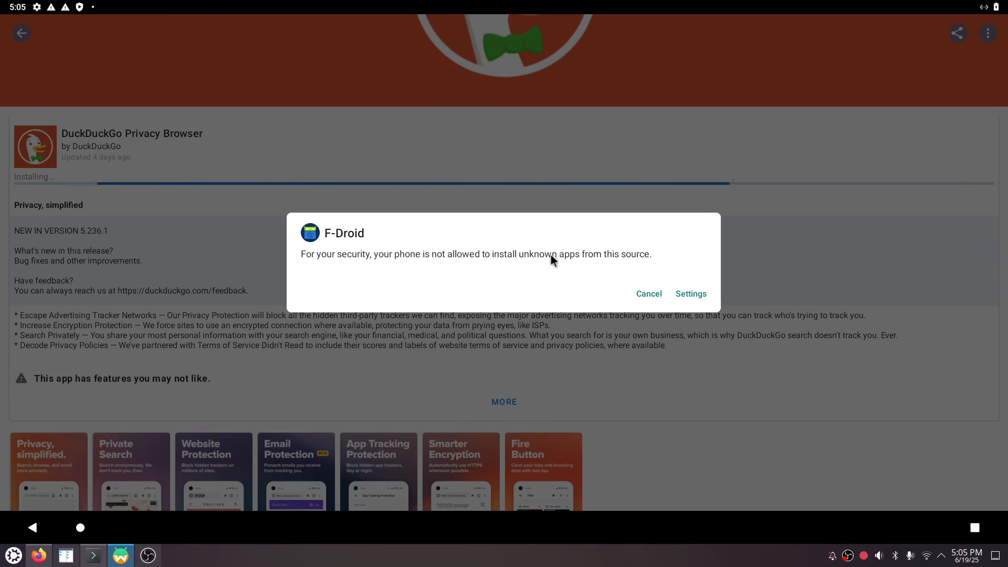
left_click(688, 293)
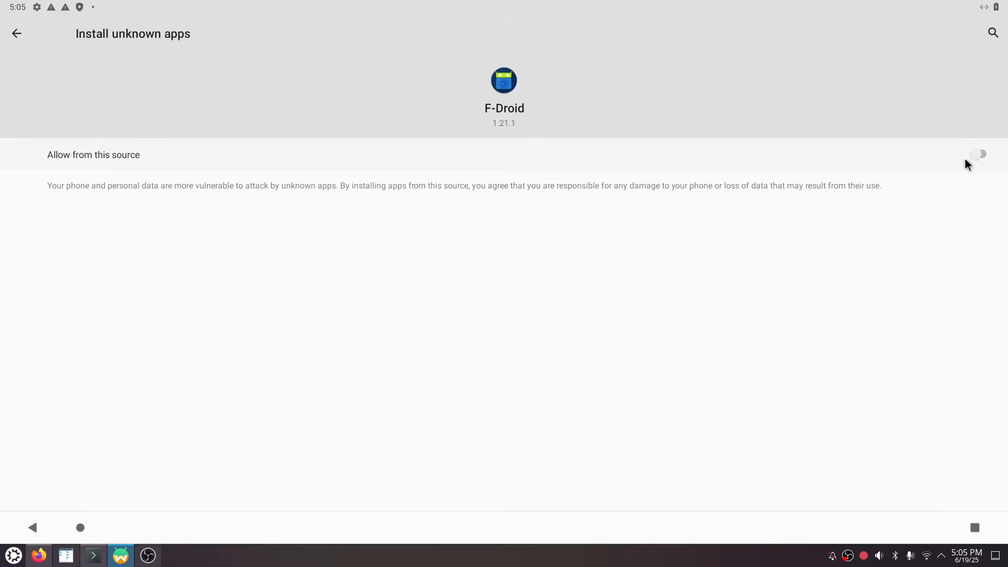
left_click(980, 157)
left_click(16, 37)
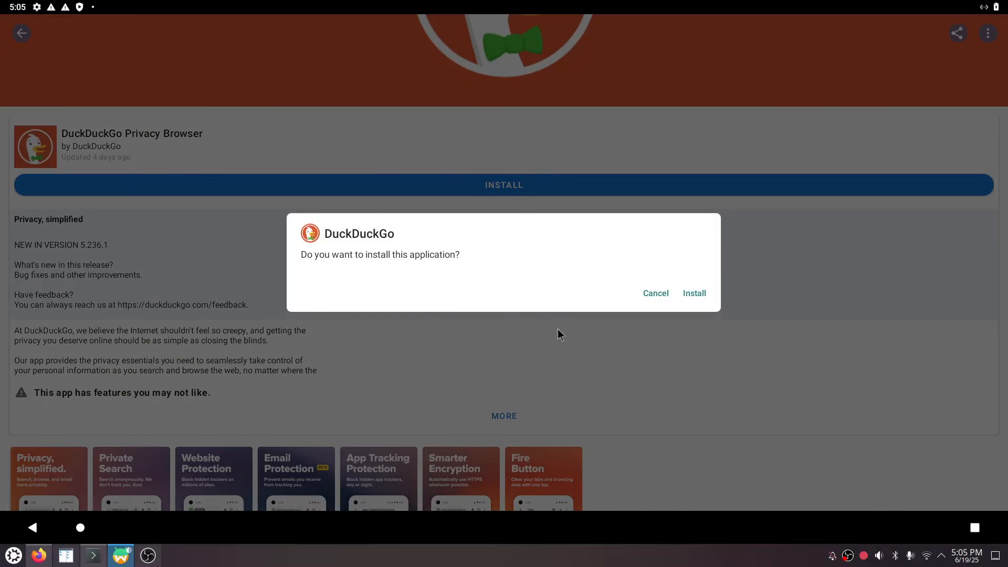
Step: Confirm the DuckDuckGo installation and accept the repeated update prompts
left_click(694, 295)
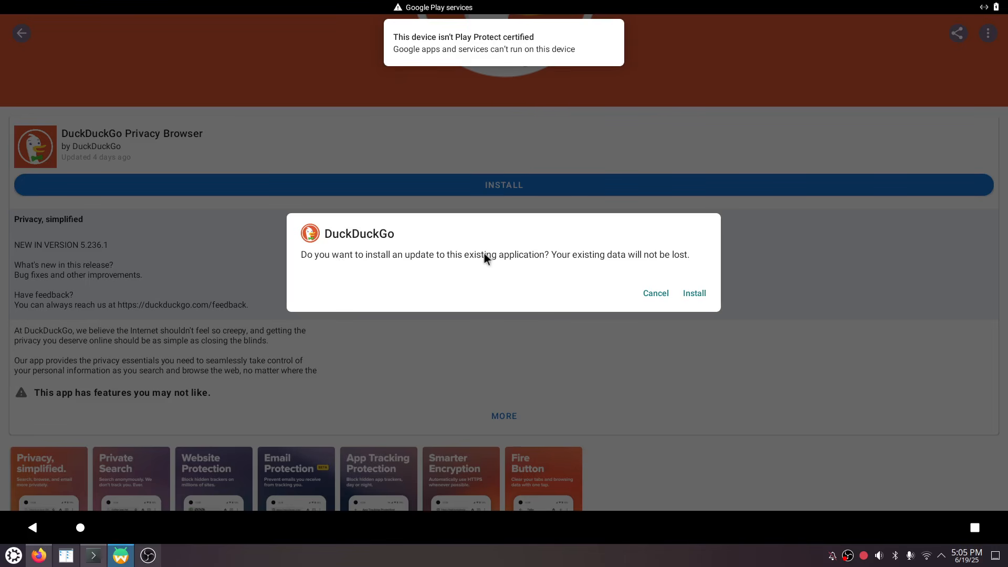
left_click(694, 295)
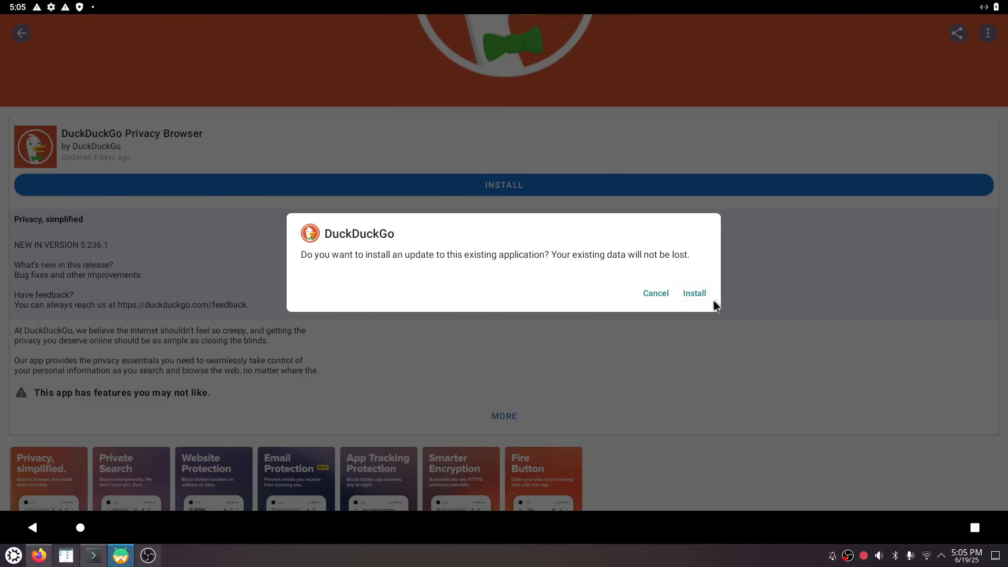
left_click(694, 293)
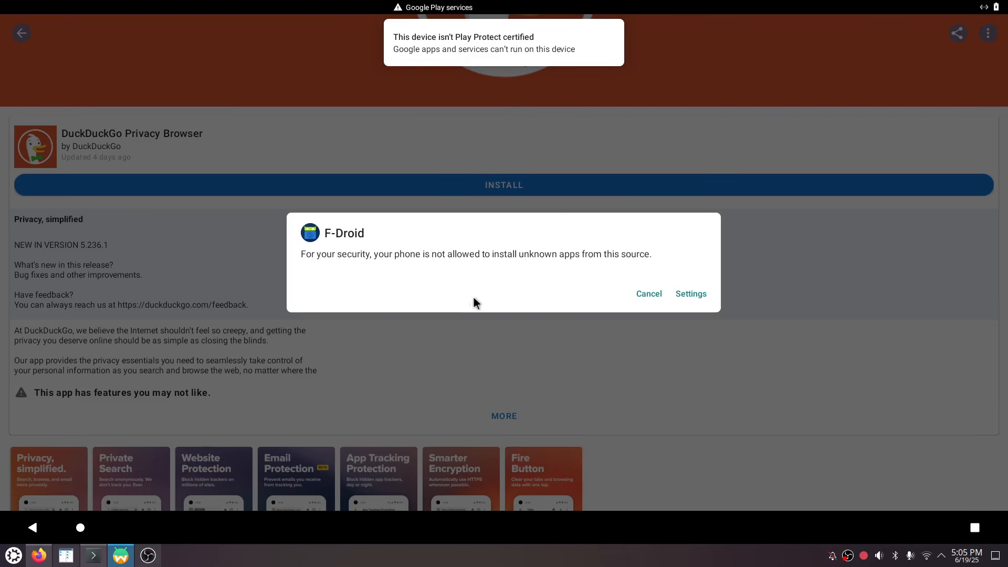
Step: Check F-Droid's unknown-apps permission, start the DuckDuckGo Privacy Browser installation again and return to the "browser" search results
left_click(691, 294)
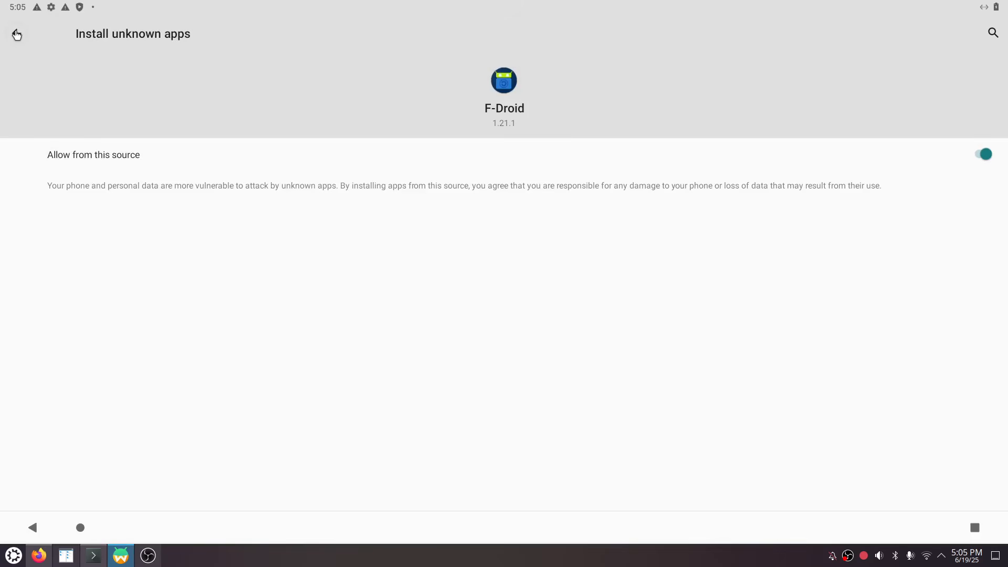
left_click(17, 35)
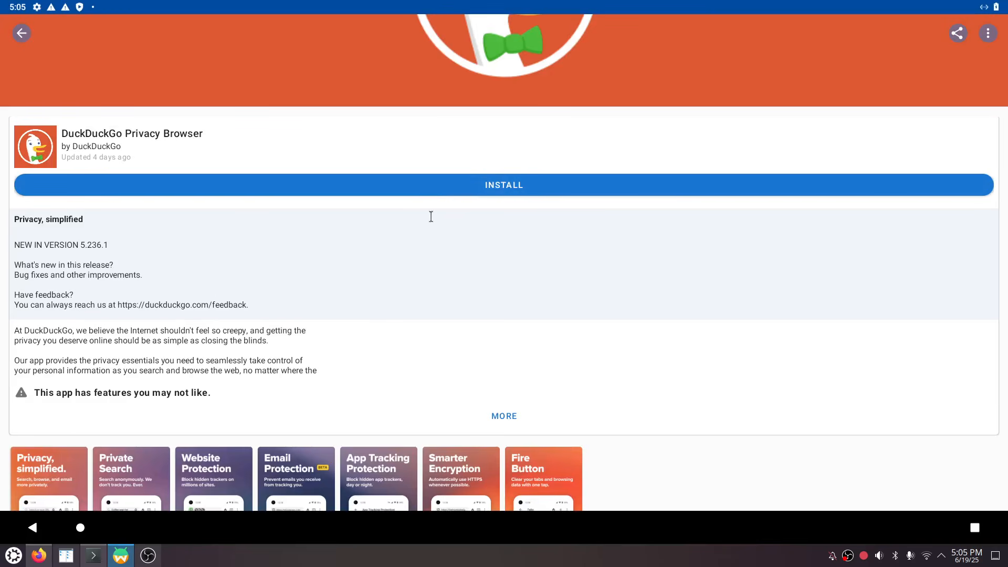
left_click(470, 188)
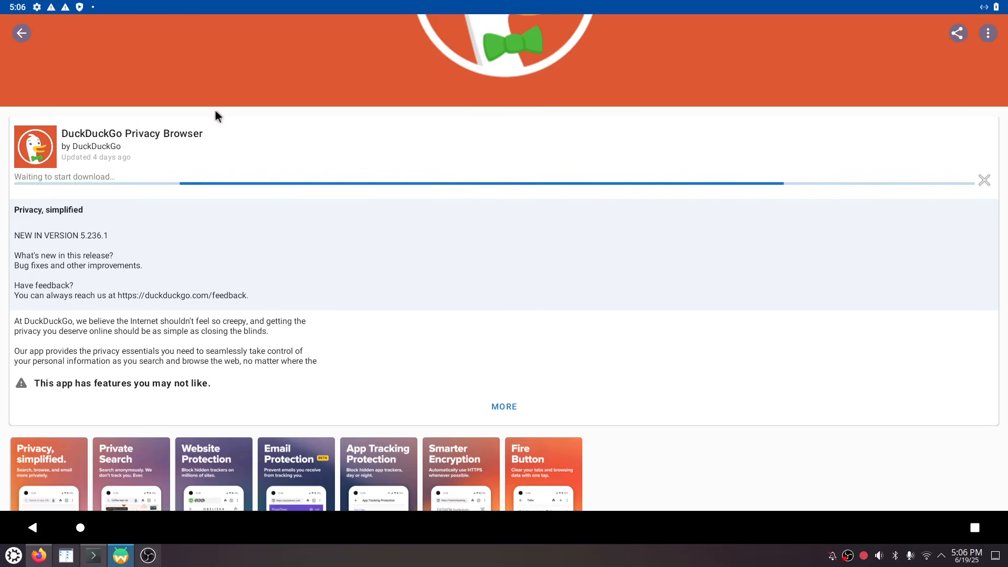
left_click(27, 29)
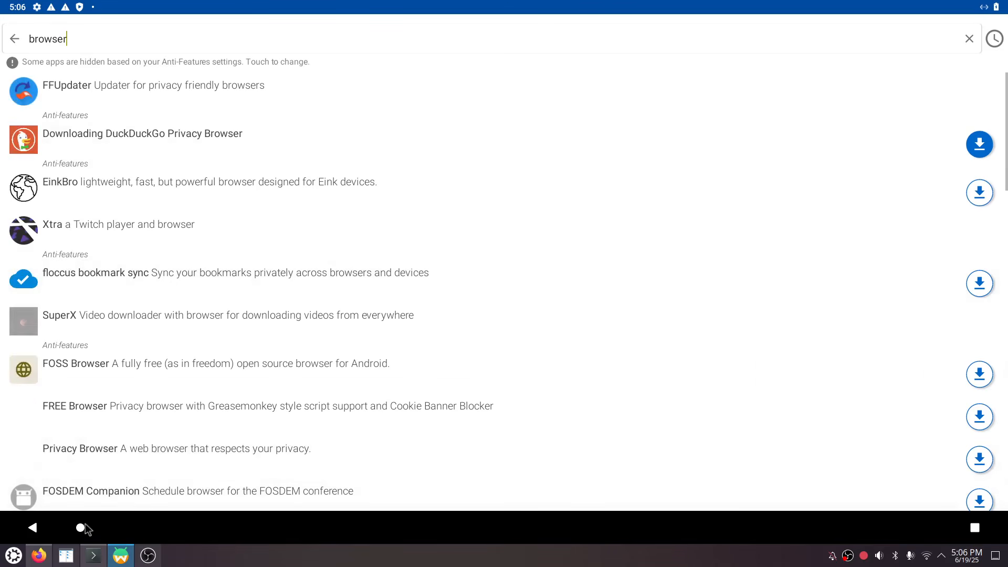
Step: Switch to Firefox and open the Google Play Certification FAQ page from the Waydroid documentation's home page
left_click(38, 557)
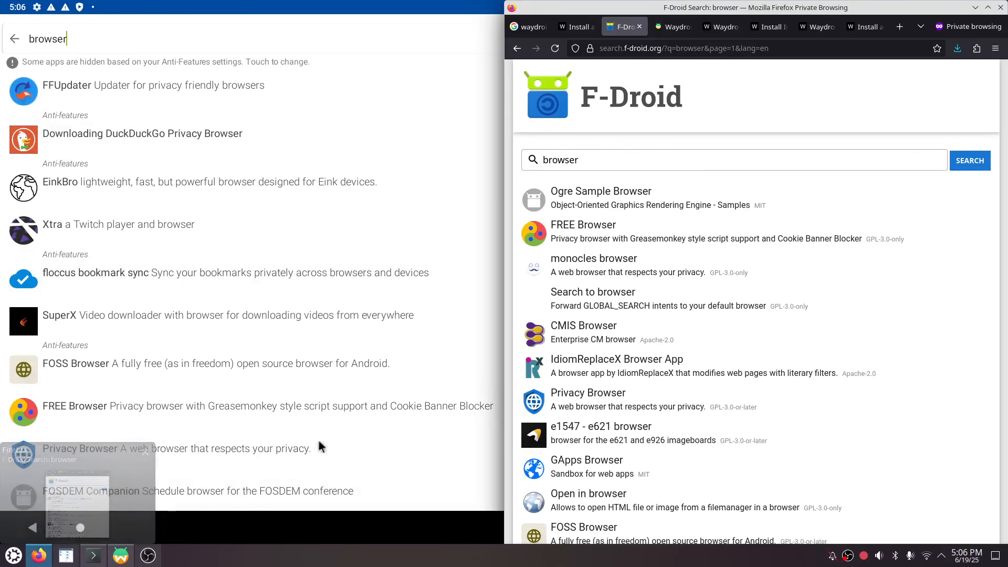
left_click(576, 26)
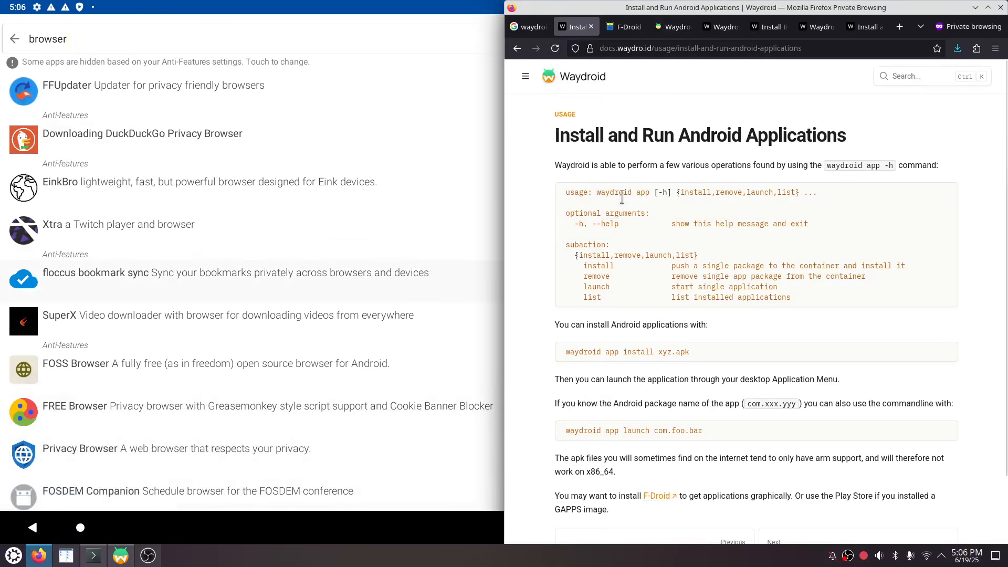
left_click(550, 78)
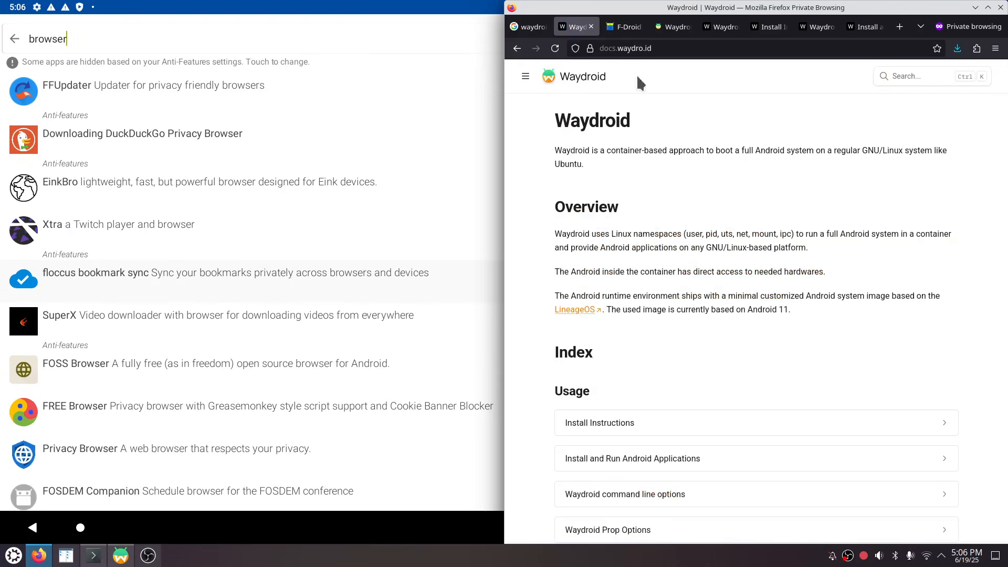
scroll(622, 289, "down", 3)
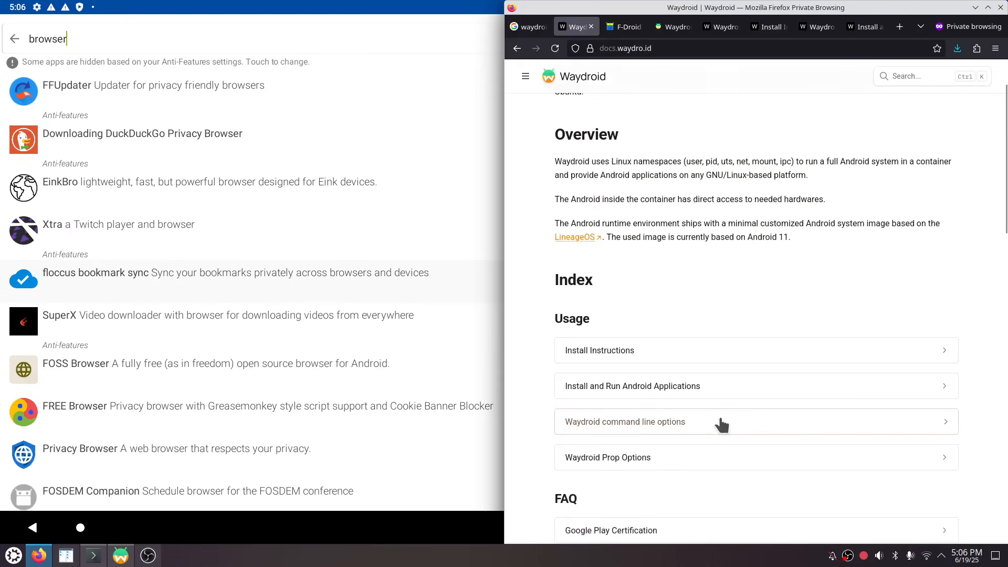
scroll(722, 424, "down", 5)
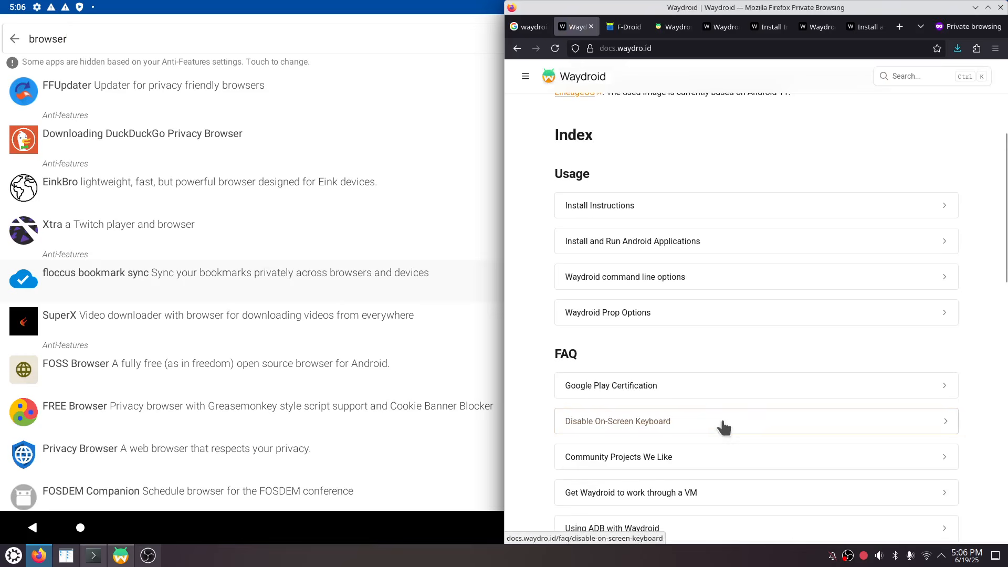
left_click(630, 390)
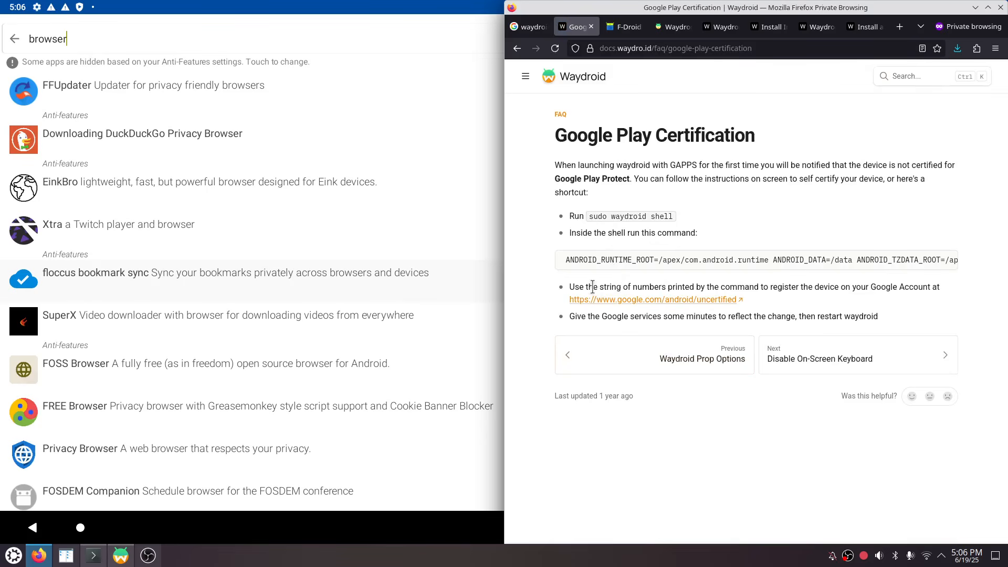
left_click_drag(591, 283, 845, 299)
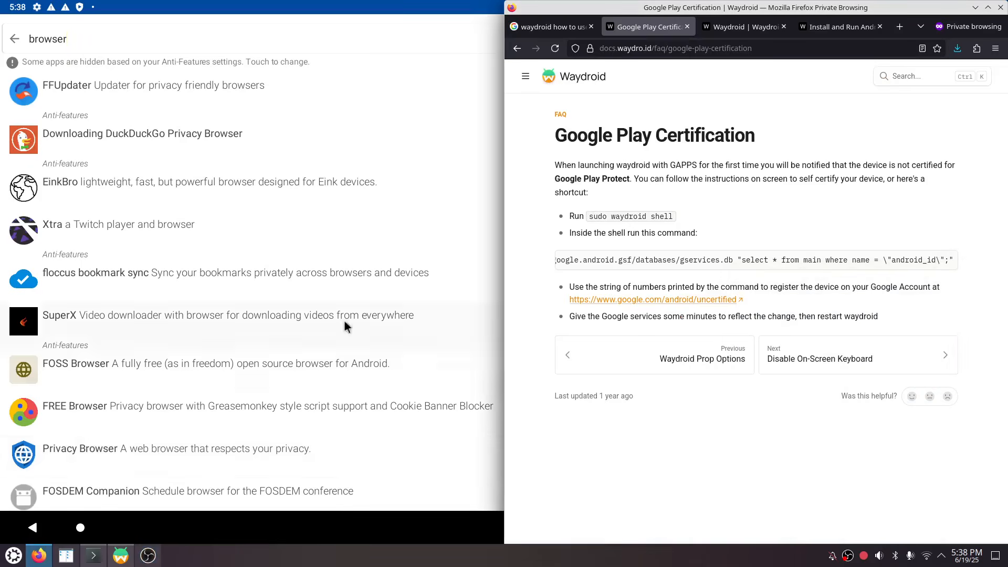
Step: Copy "sudo waydroid shell" from the documentation, run it in Konsole and enter the sudo password
left_click(93, 559)
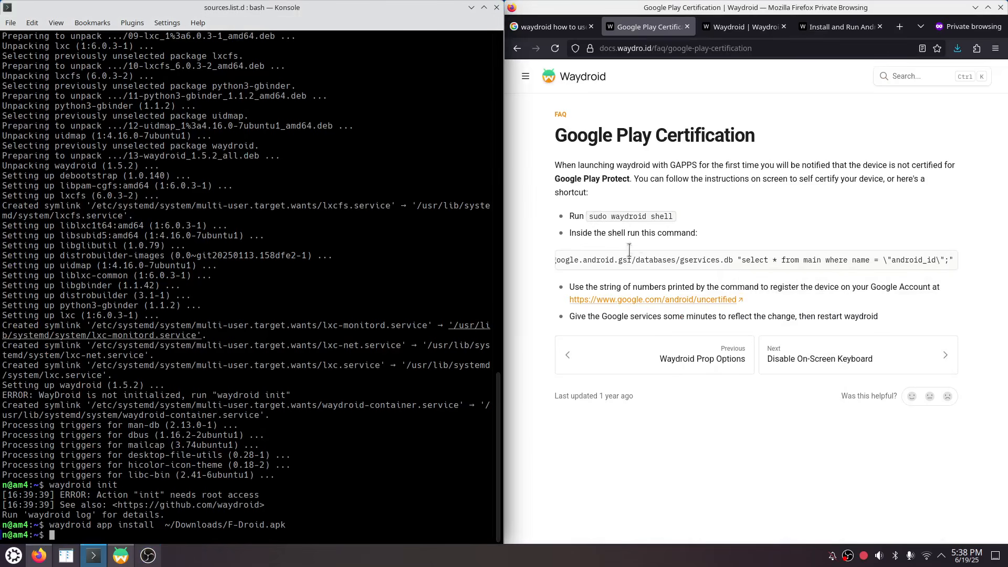
left_click_drag(588, 216, 674, 220)
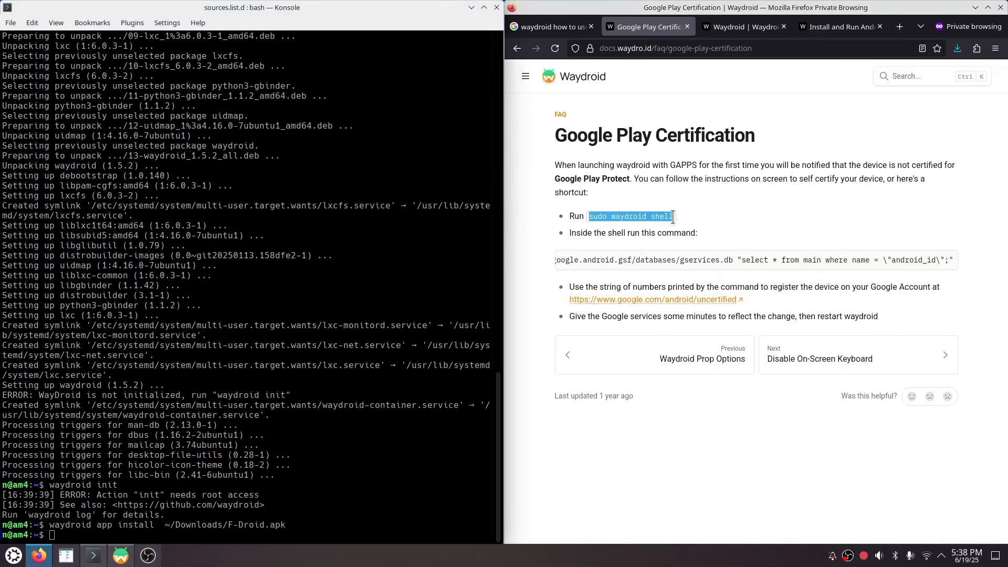
right_click(629, 219)
left_click(645, 229)
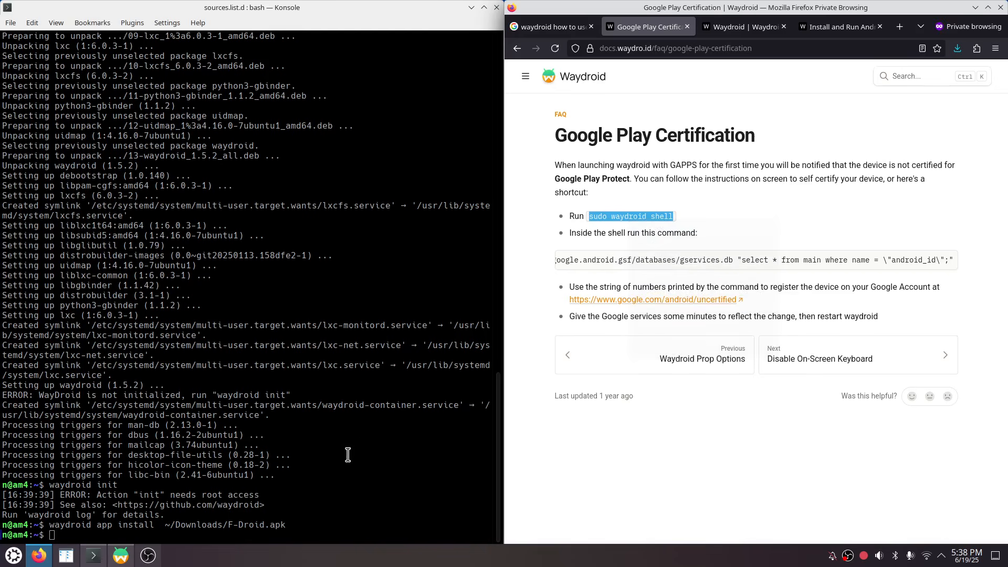
left_click(209, 525)
key("ctrl+shift+v")
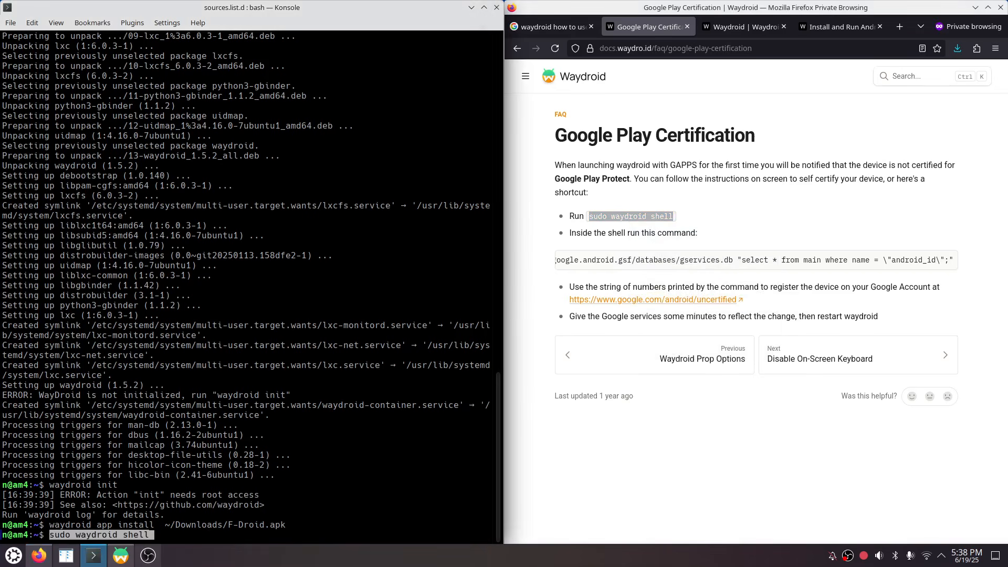
key("Return")
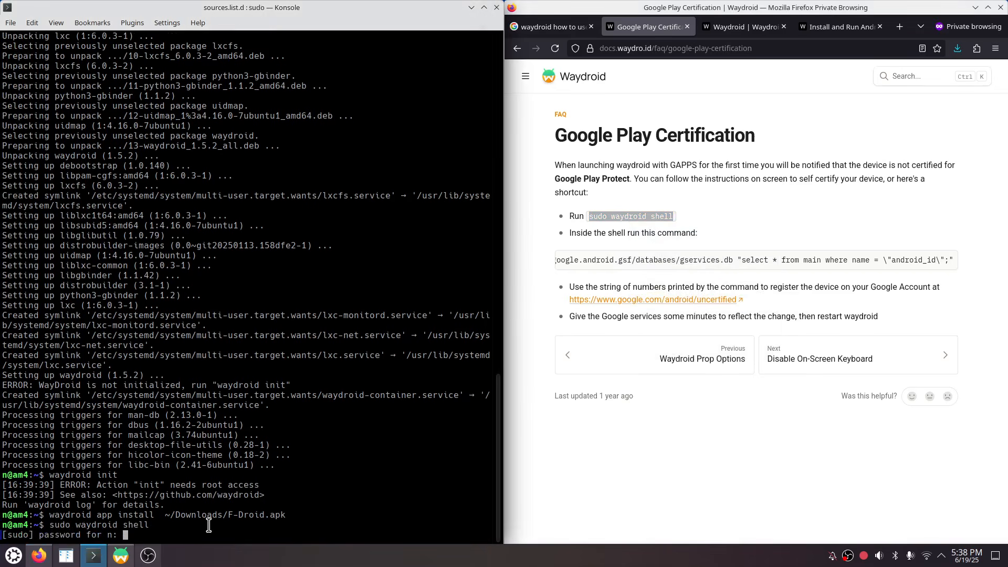
key("Return")
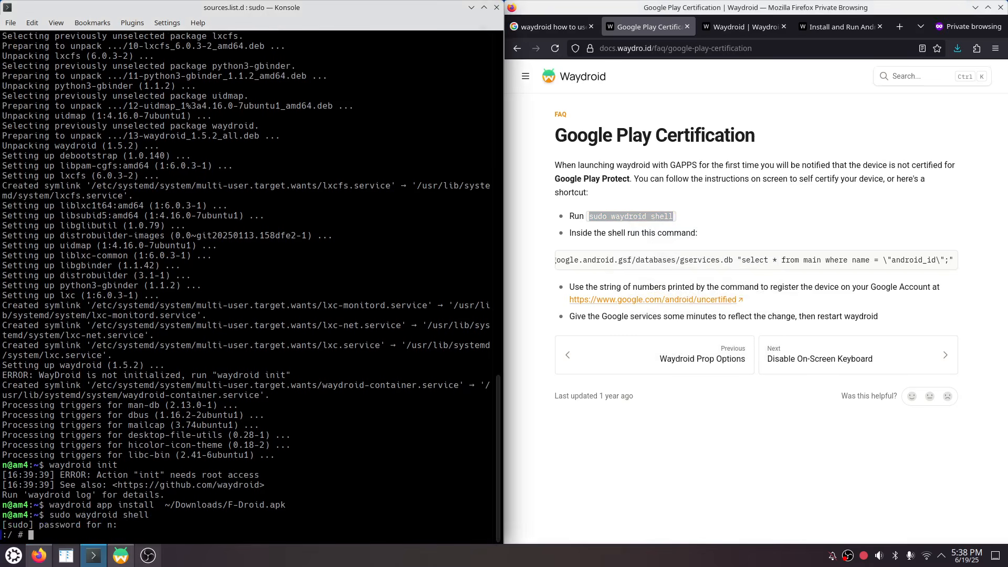
Step: Copy the documentation's gservices.db query for android_id and run it inside the Waydroid shell
left_click(954, 291)
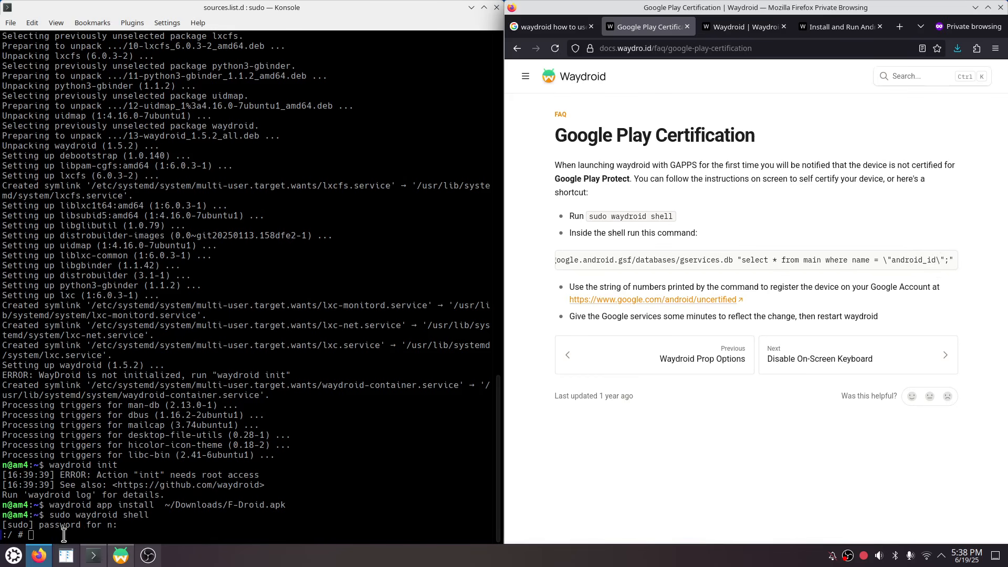
left_click(93, 555)
key("ctrl+shift+v")
key("Return")
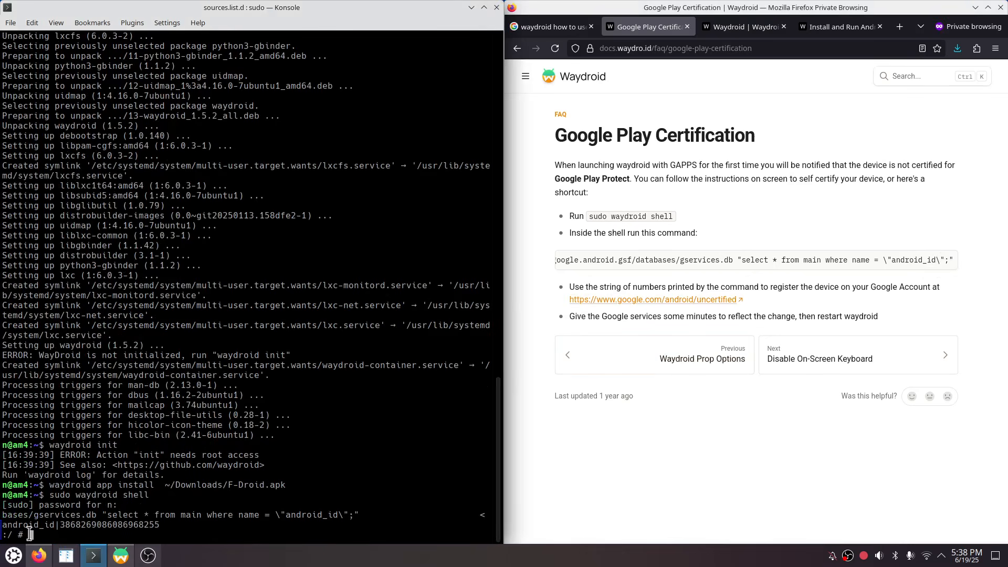
Step: Copy the printed android_id line, paste it into a new Kate document and minimise the Kate window
left_click_drag(3, 525, 148, 529)
right_click(147, 529)
left_click(190, 336)
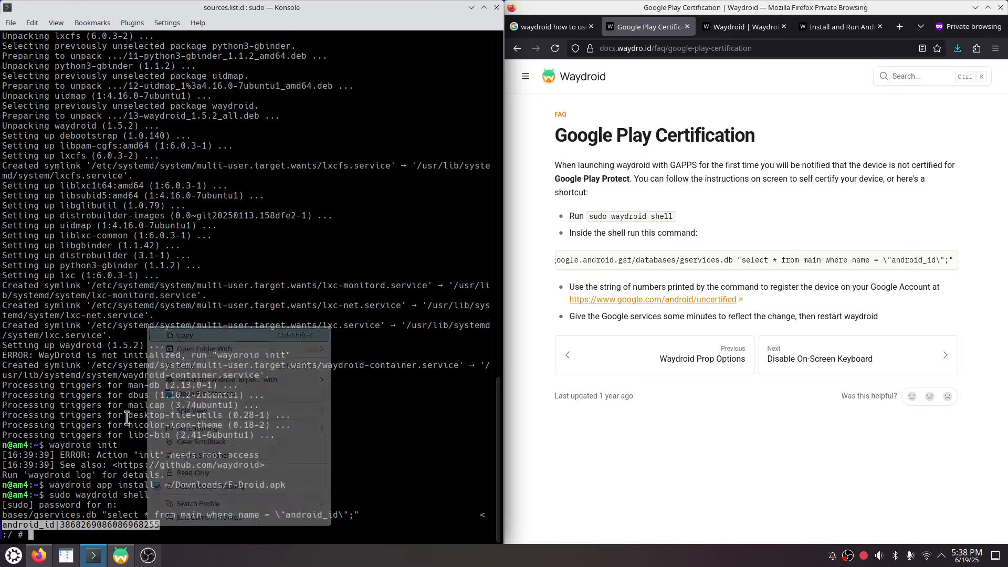
left_click(14, 555)
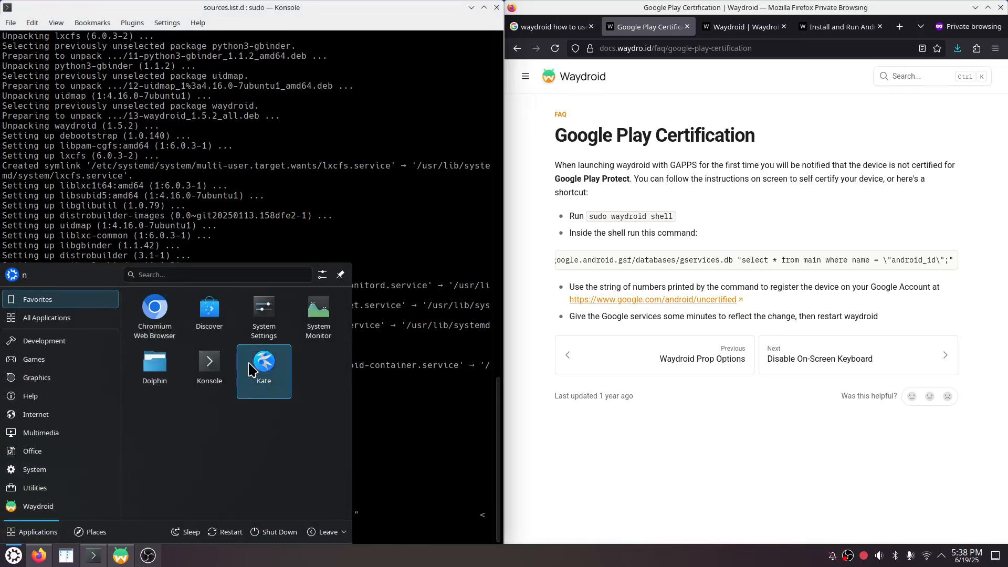
left_click(264, 370)
right_click(383, 214)
left_click(412, 263)
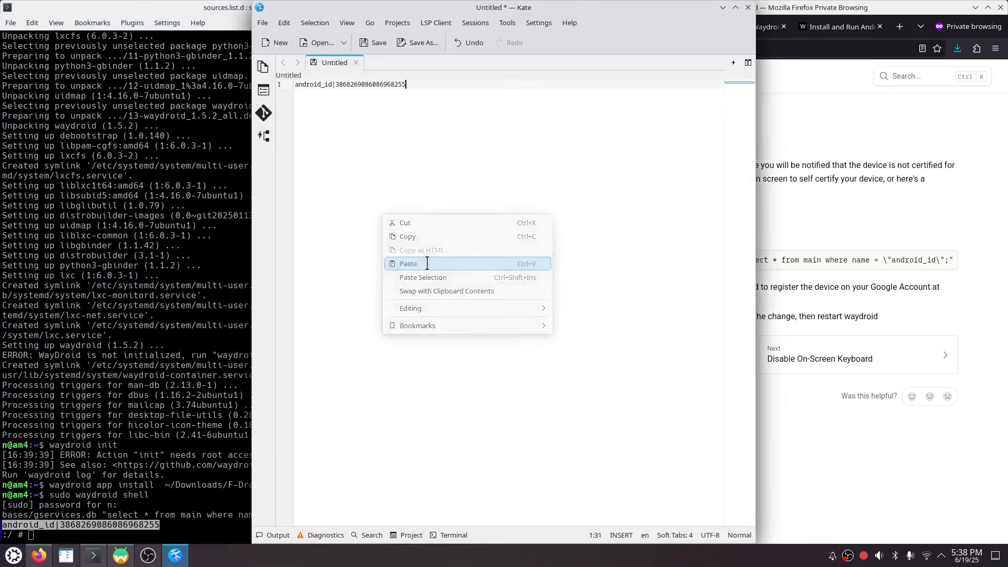
left_click(723, 8)
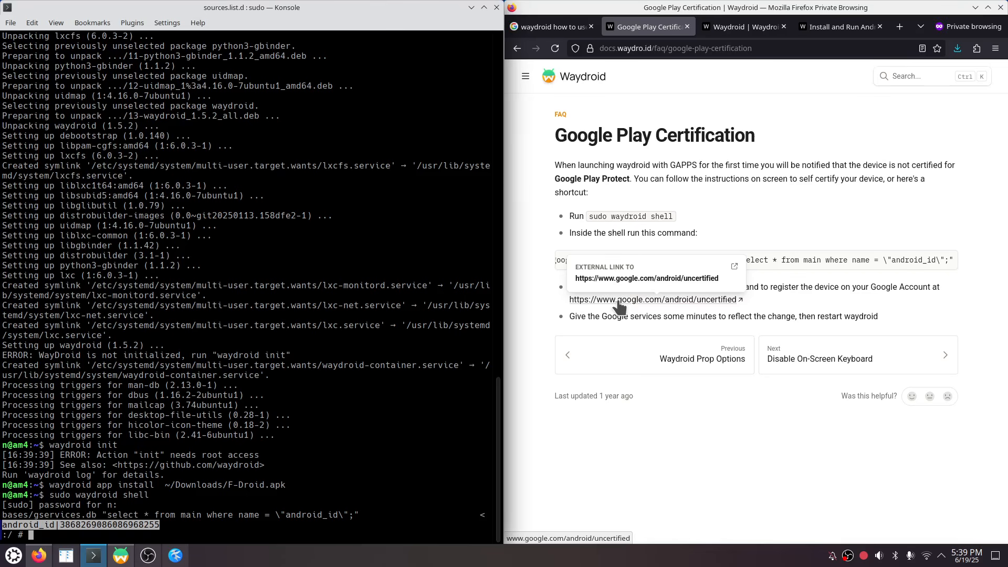
Step: Review the documentation's instruction on waiting and restarting Waydroid, and switch back to the Waydroid window
left_click_drag(623, 316, 844, 316)
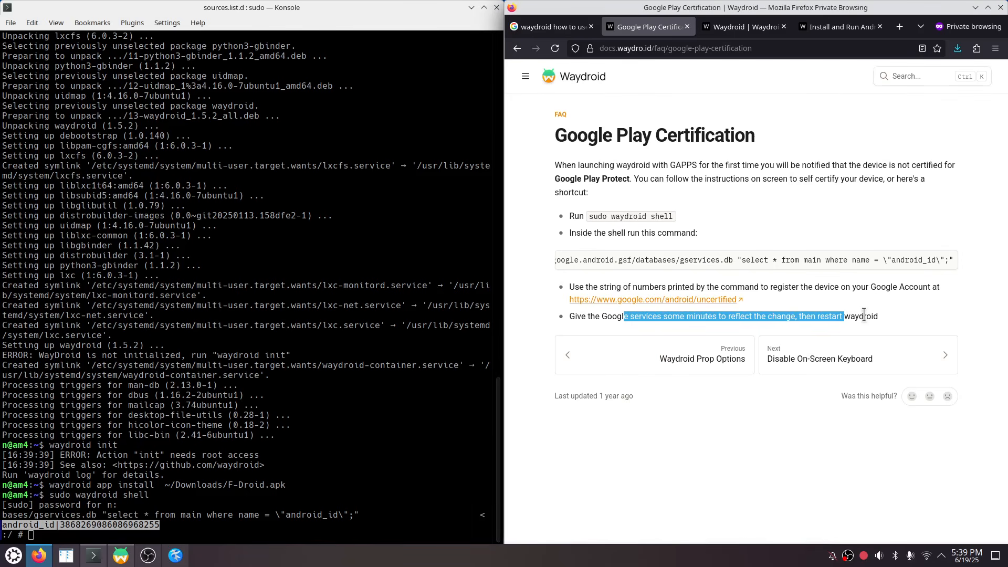
left_click(120, 555)
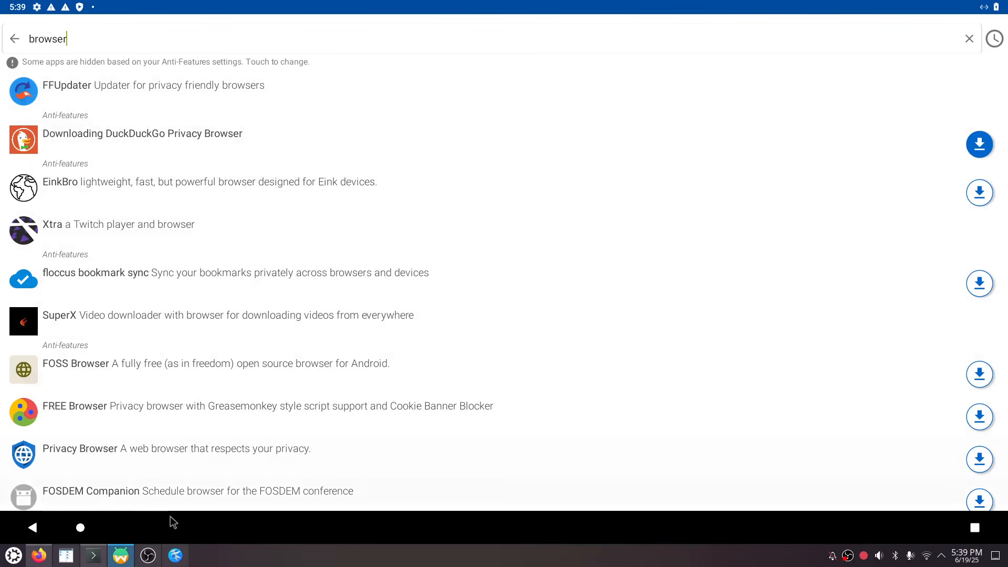
mouse_move(148, 556)
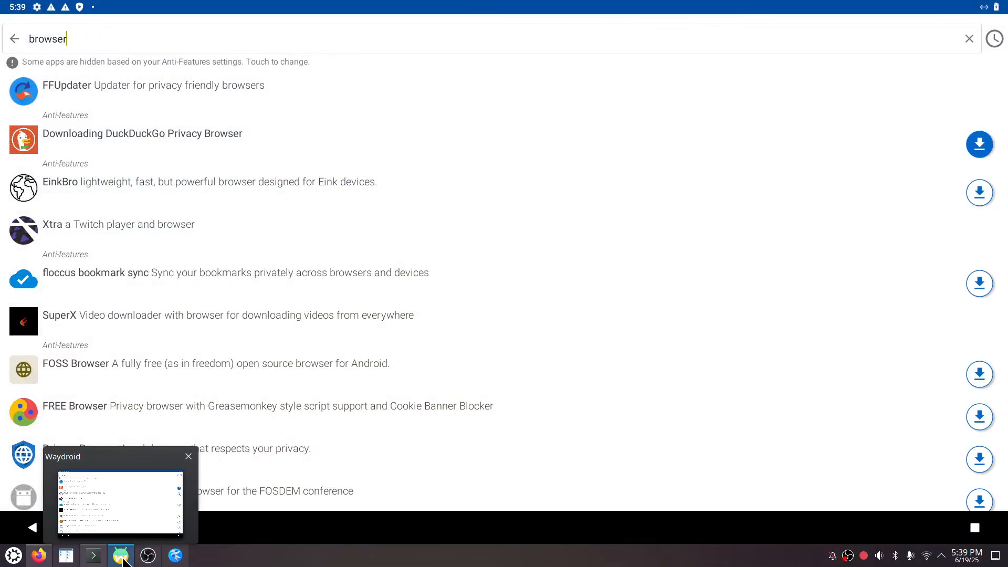
left_click(39, 555)
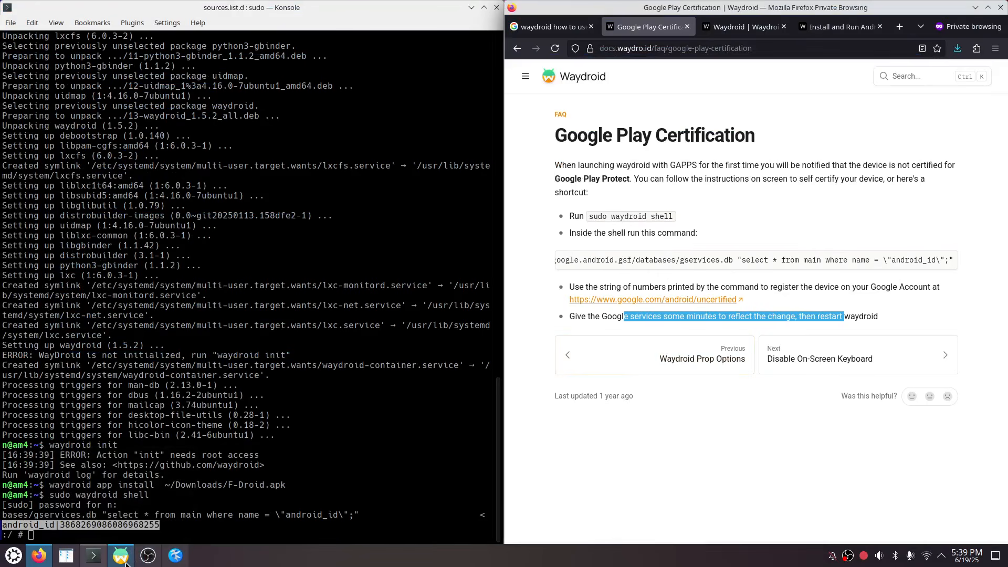
left_click(148, 556)
left_click(995, 427)
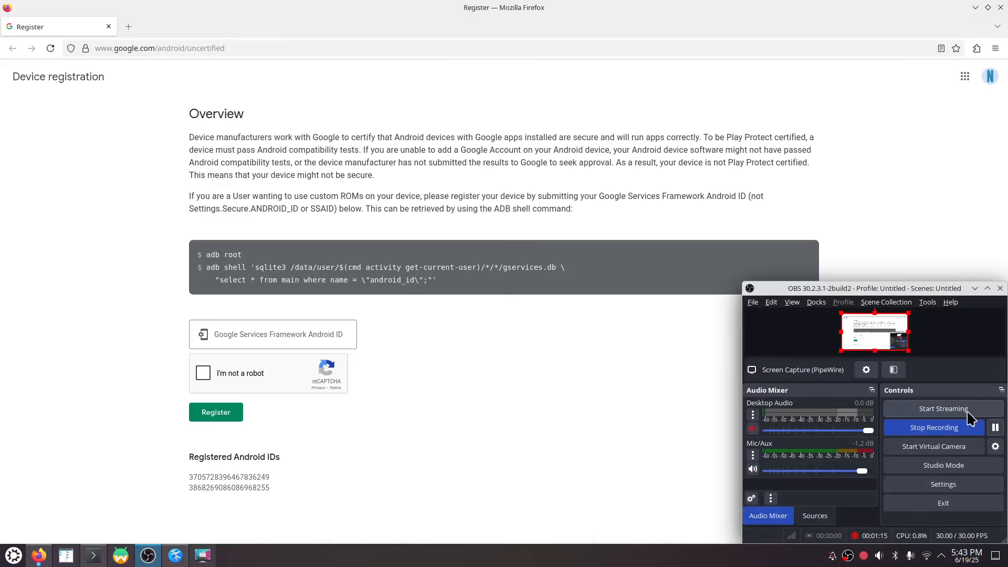
left_click(975, 289)
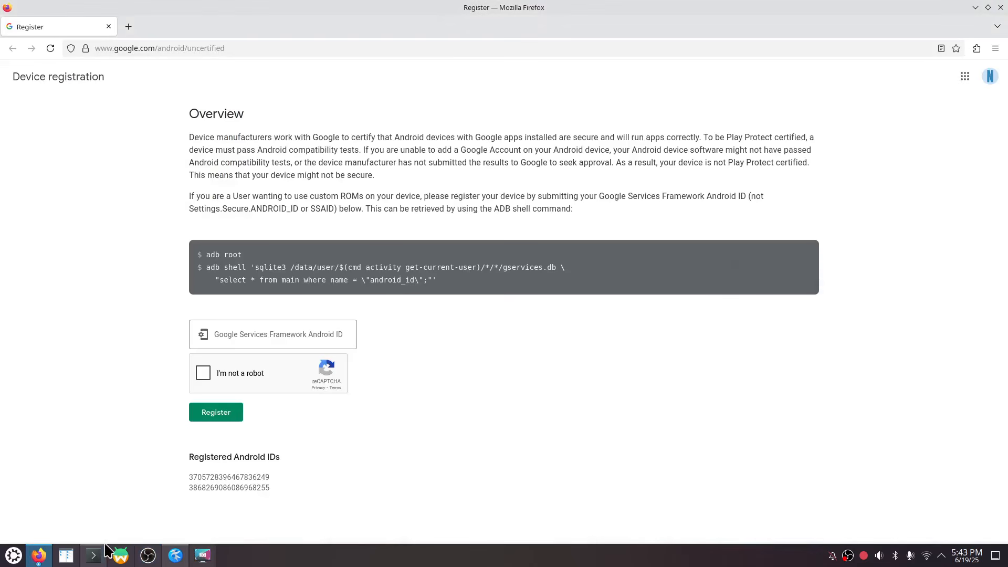
Step: Select the number after android_id in Konsole, and activate the Google Services Framework Android ID field on the Device registration page
left_click(93, 555)
left_click(150, 524)
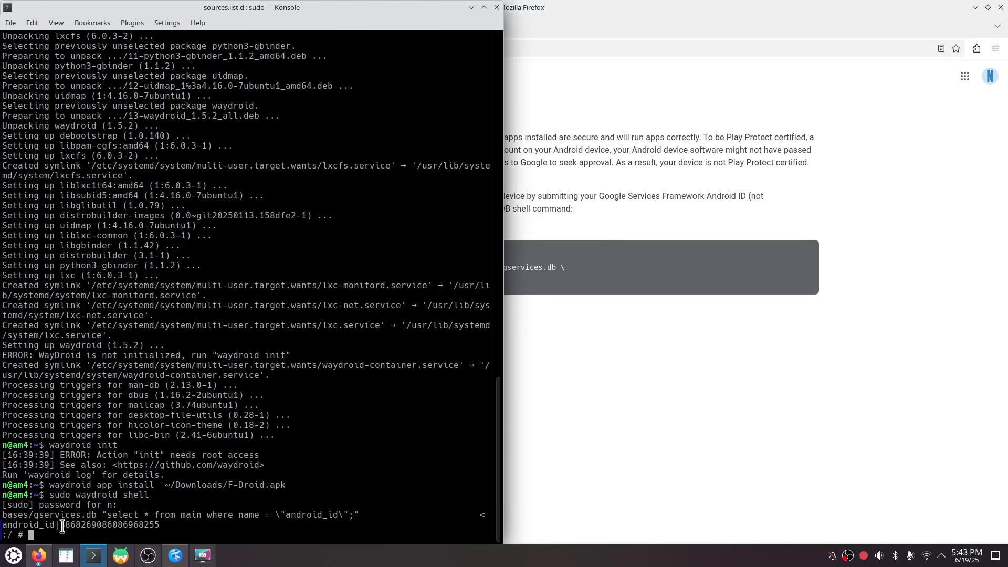
left_click_drag(59, 524, 163, 525)
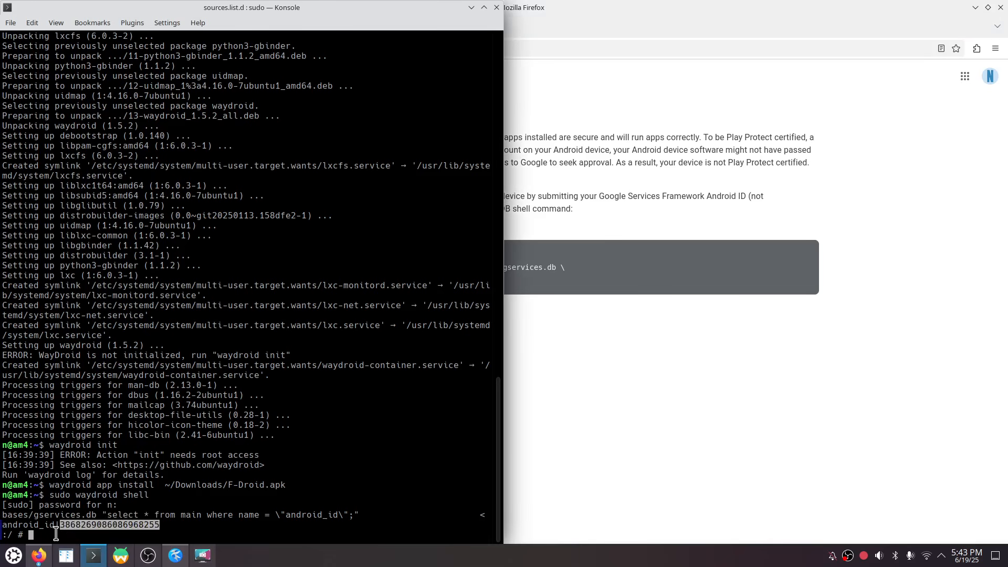
right_click(153, 525)
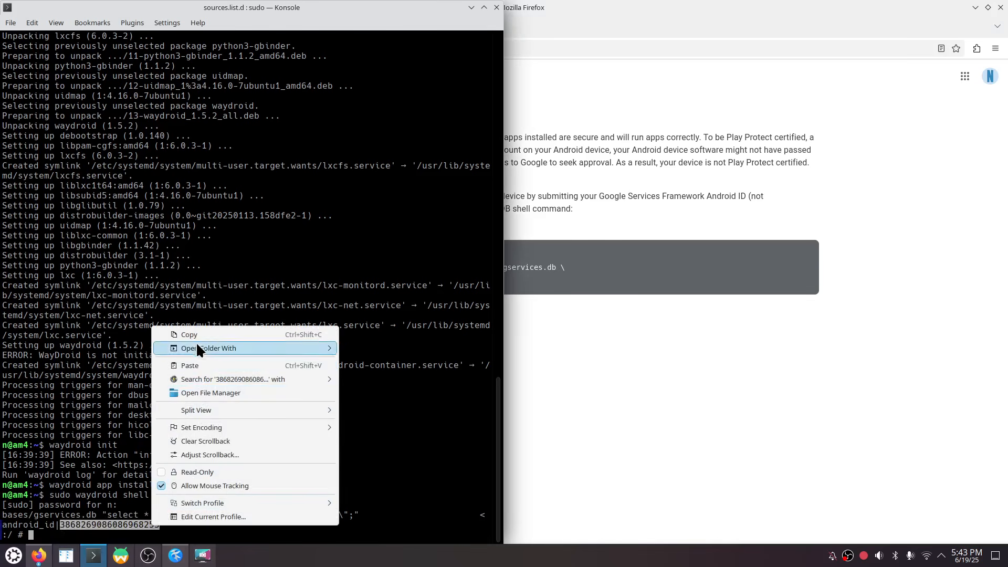
left_click(651, 405)
left_click(269, 337)
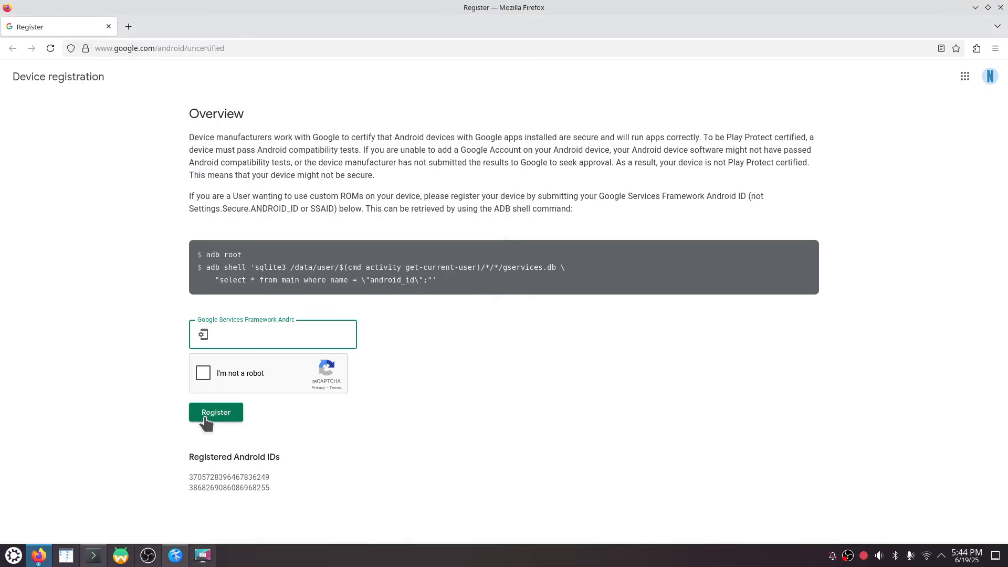
Step: Check the entries under Registered Android IDs on the registration page against the android_id shown in Konsole
left_click_drag(191, 457, 281, 494)
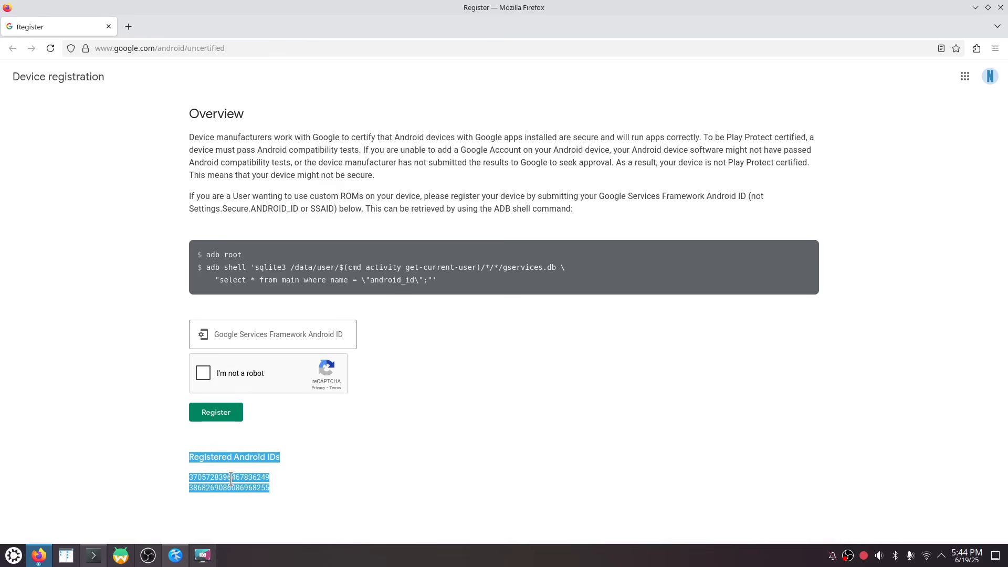
left_click(276, 490)
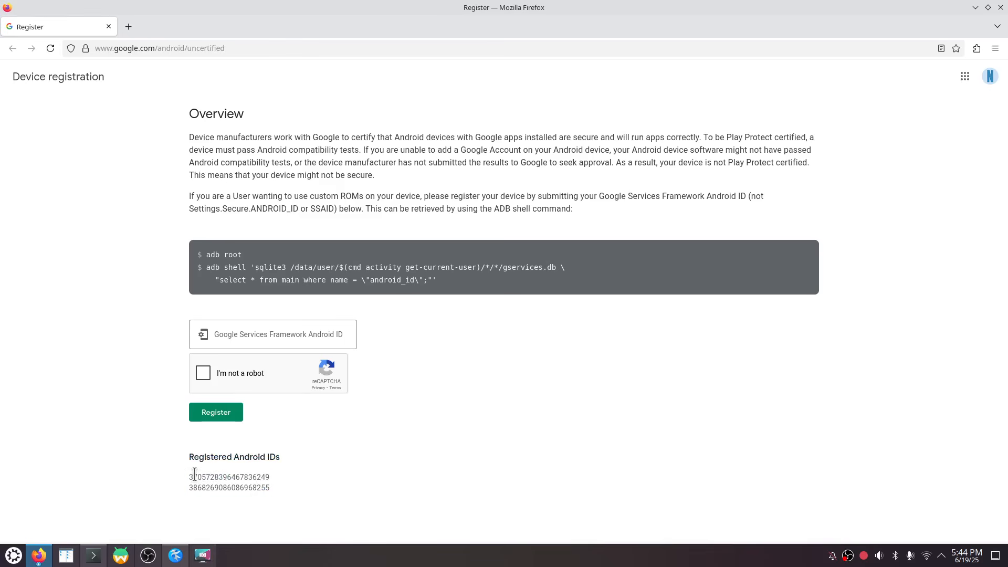
left_click_drag(194, 475, 244, 483)
left_click(257, 483)
left_click_drag(191, 476, 271, 475)
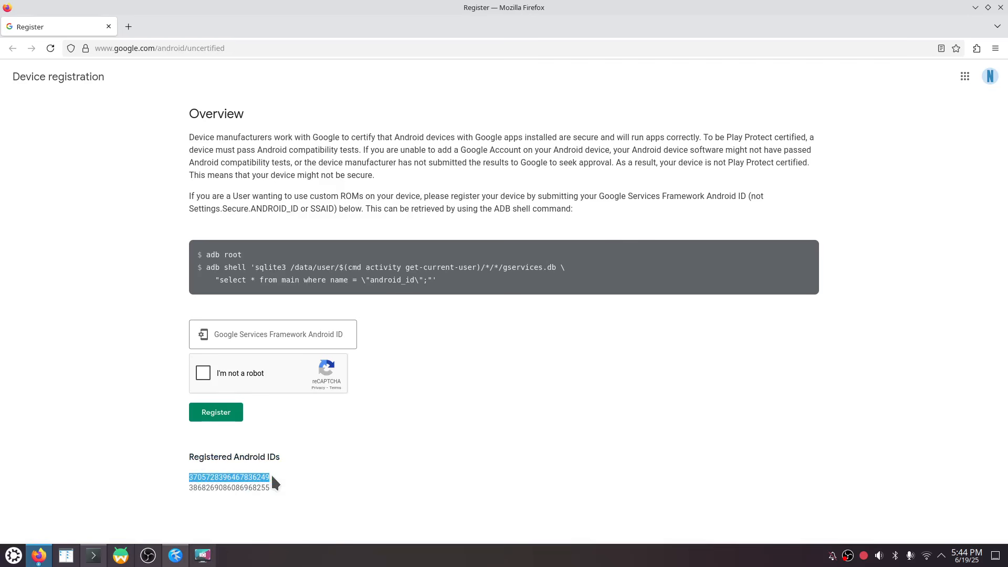
left_click_drag(193, 487, 271, 488)
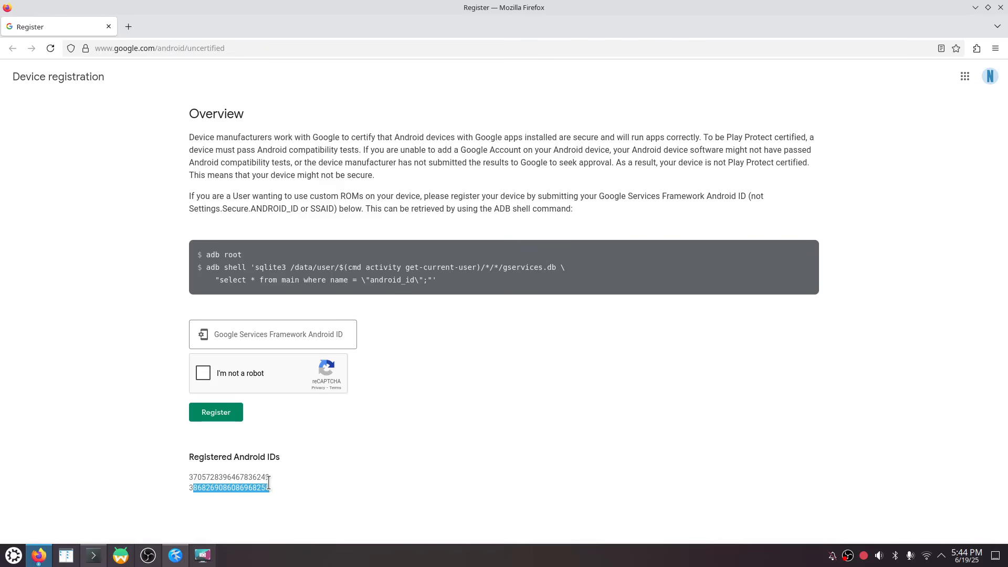
left_click(93, 559)
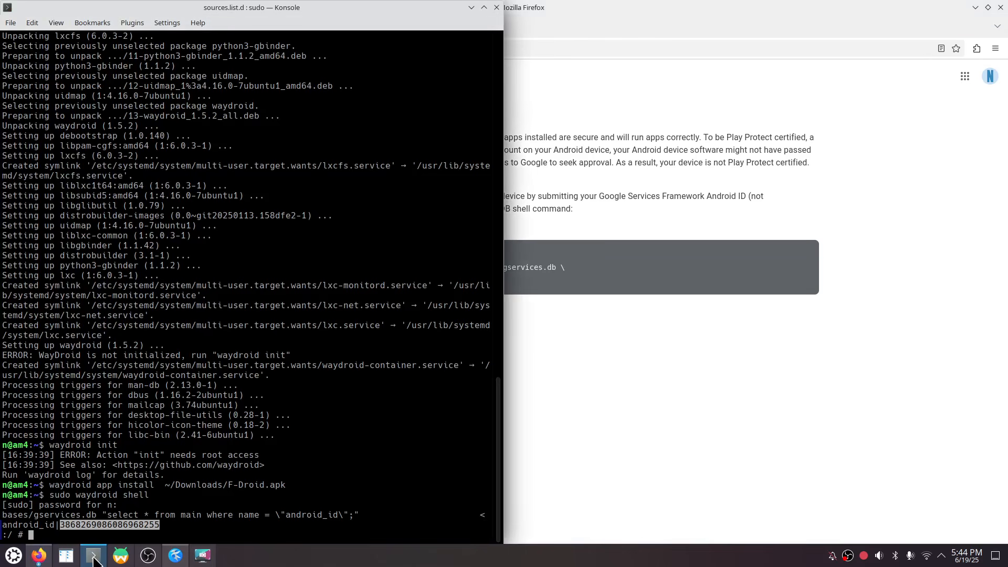
left_click(94, 558)
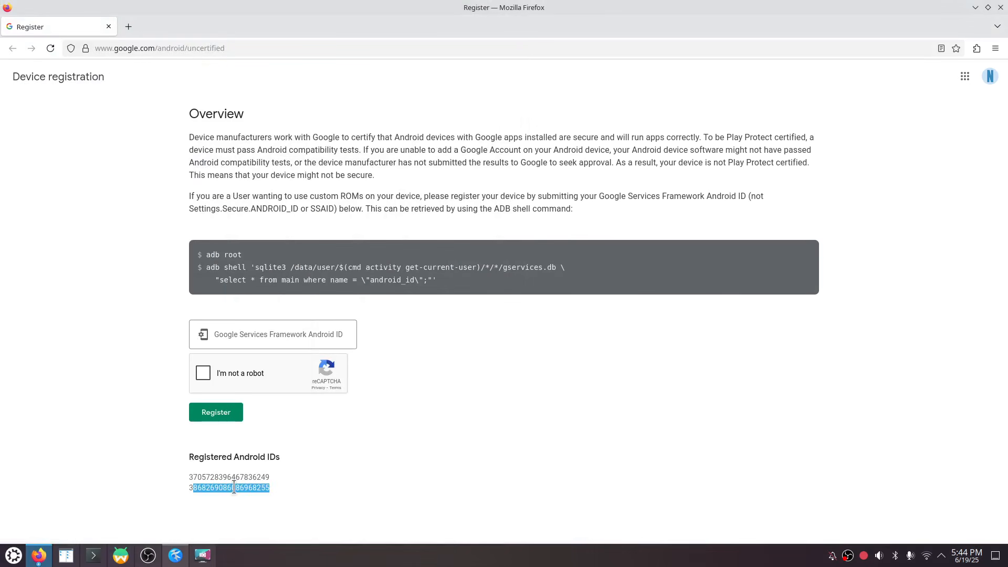
Step: Switch to Waydroid and launch DuckDuckGo Privacy Browser from its F-Droid page
left_click(121, 556)
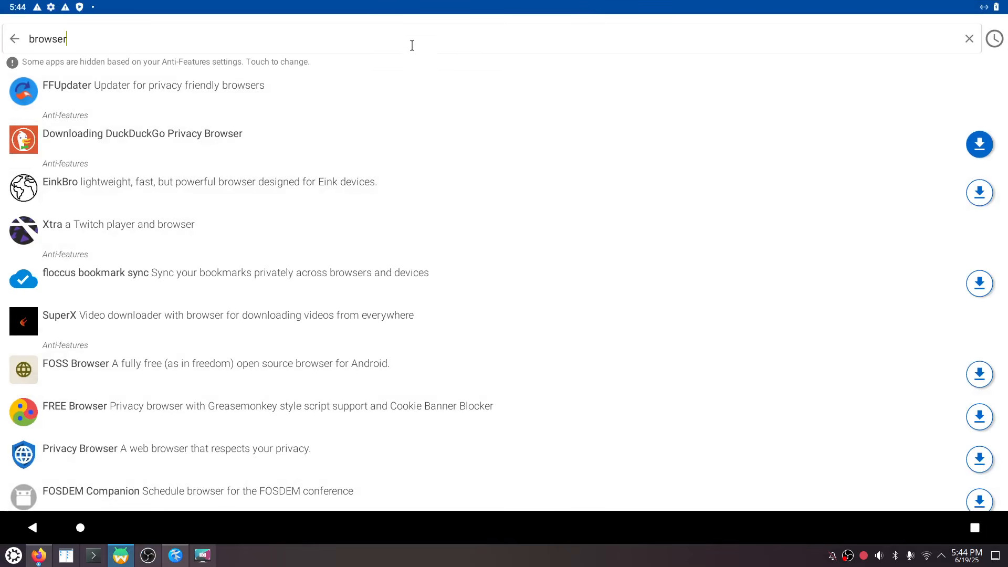
left_click(153, 142)
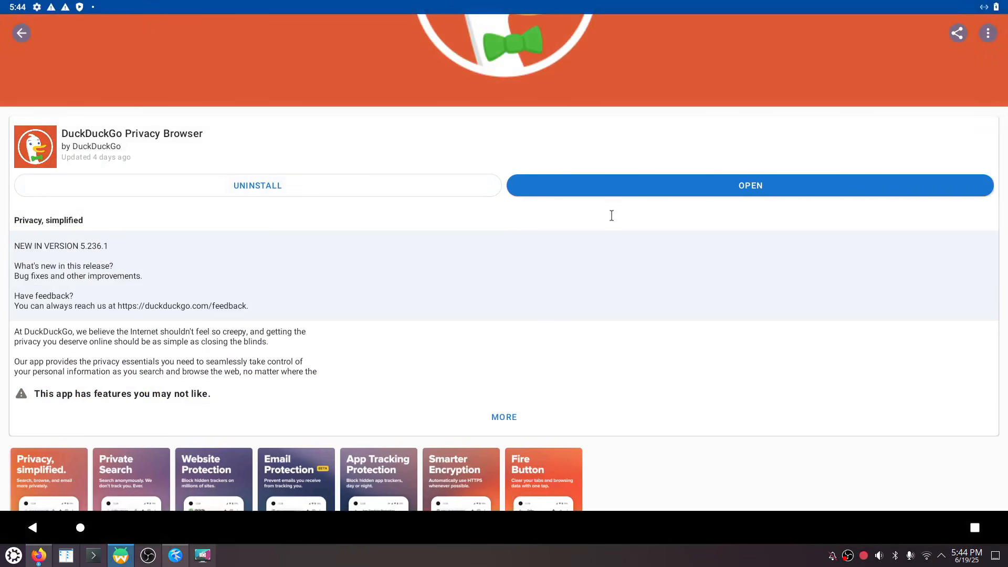
left_click(635, 192)
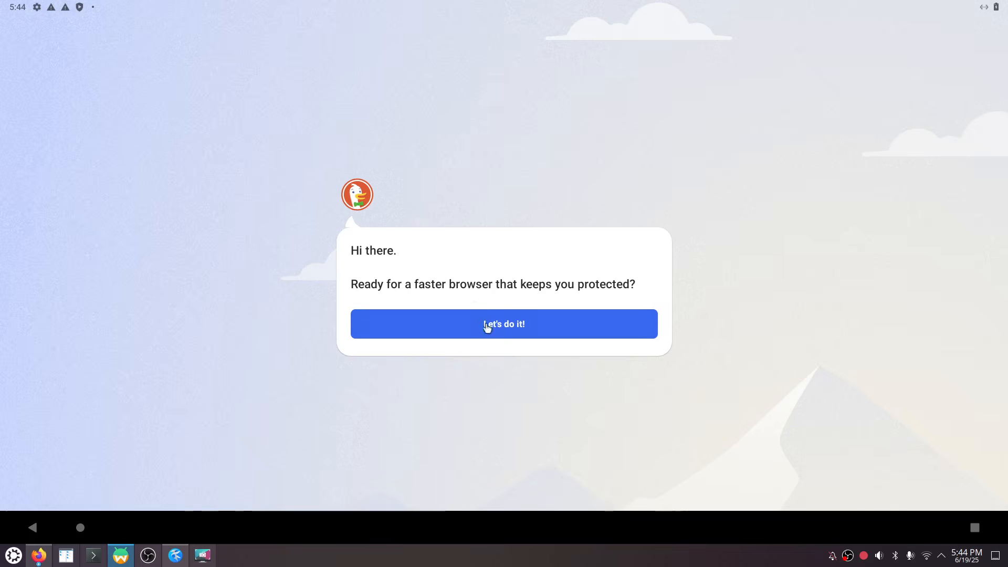
Step: Complete the DuckDuckGo introduction, declining to set a default browser and choosing Top (default) for the address bar
left_click(526, 334)
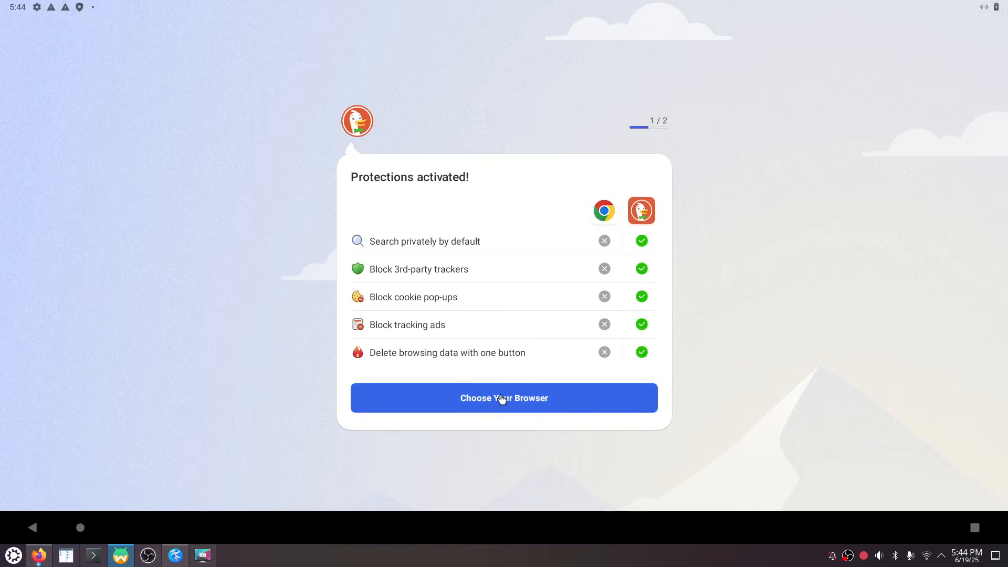
left_click(502, 402)
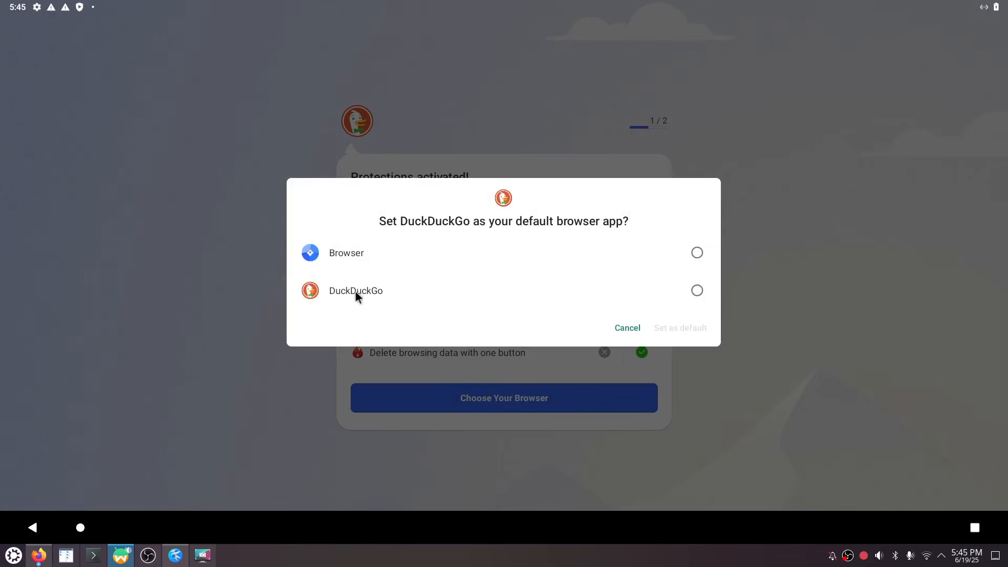
left_click(625, 329)
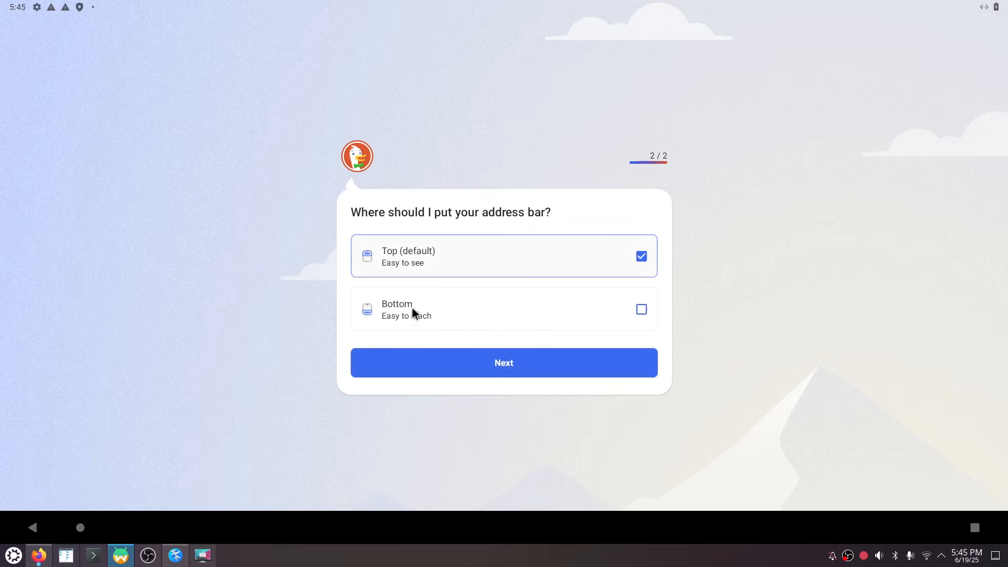
left_click(424, 258)
left_click(513, 364)
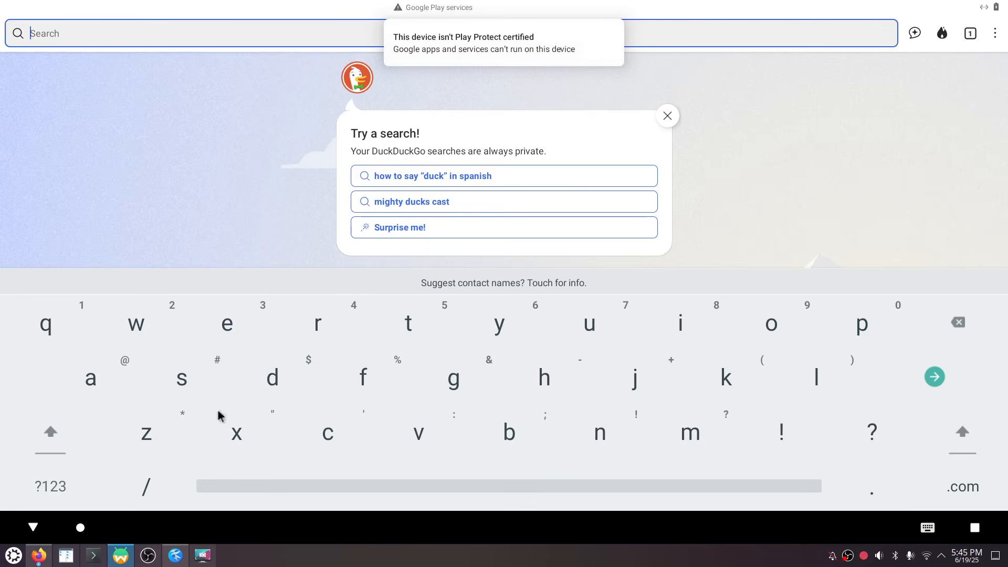
Step: Return to the Android home screen, bring up all installed apps and launch Play Store
left_click(80, 528)
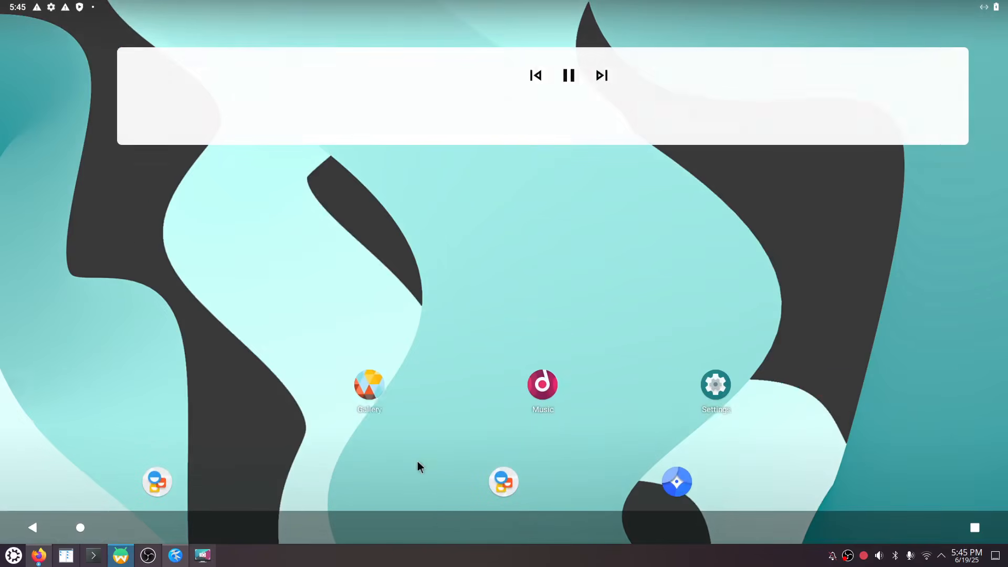
left_click_drag(422, 524, 420, 379)
left_click_drag(436, 511, 414, 178)
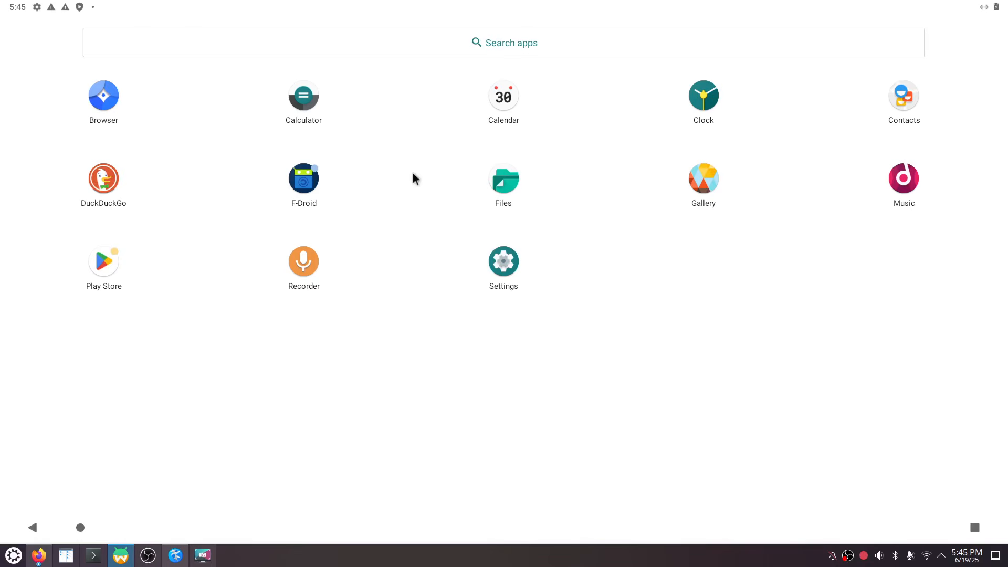
left_click(103, 264)
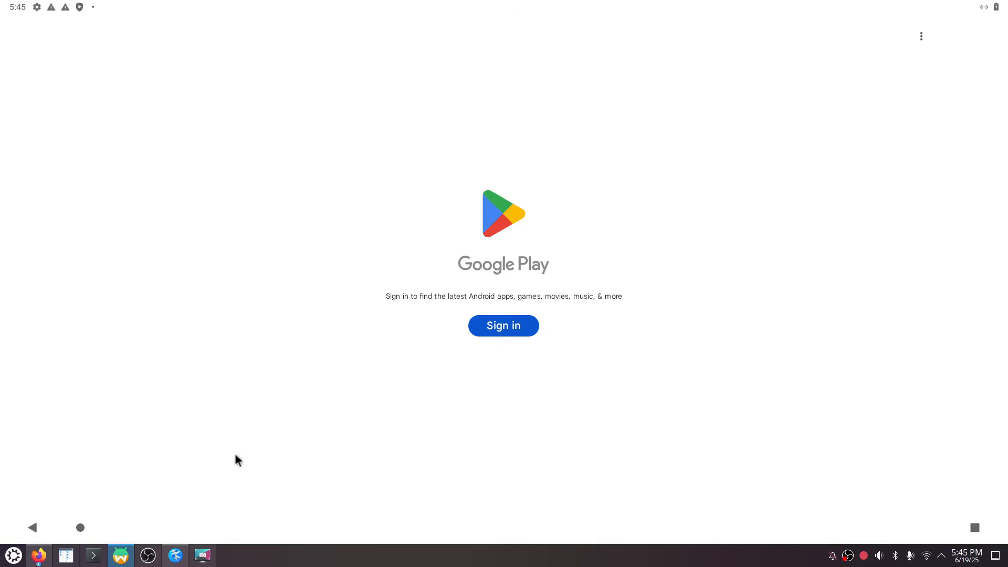
left_click(148, 555)
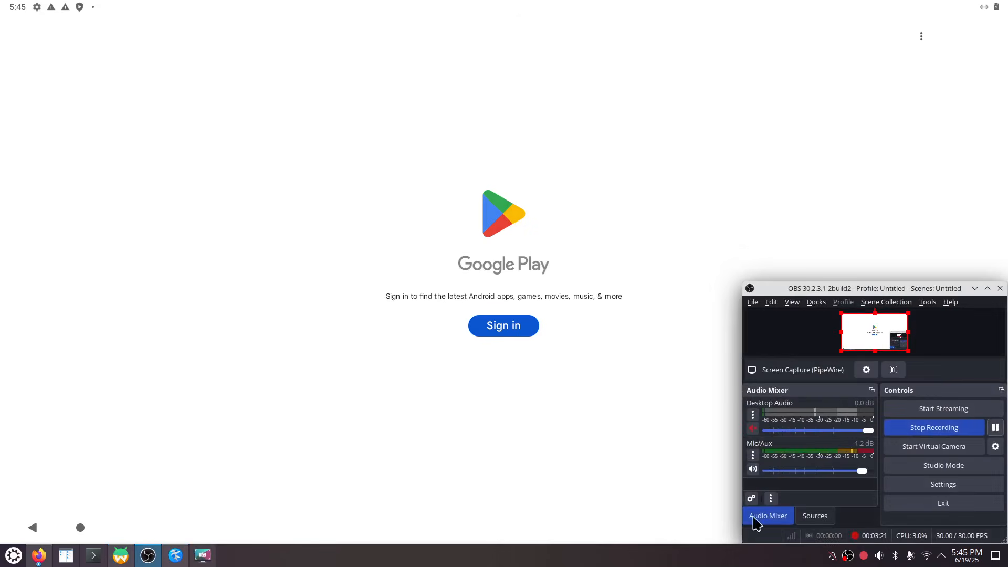
left_click(670, 486)
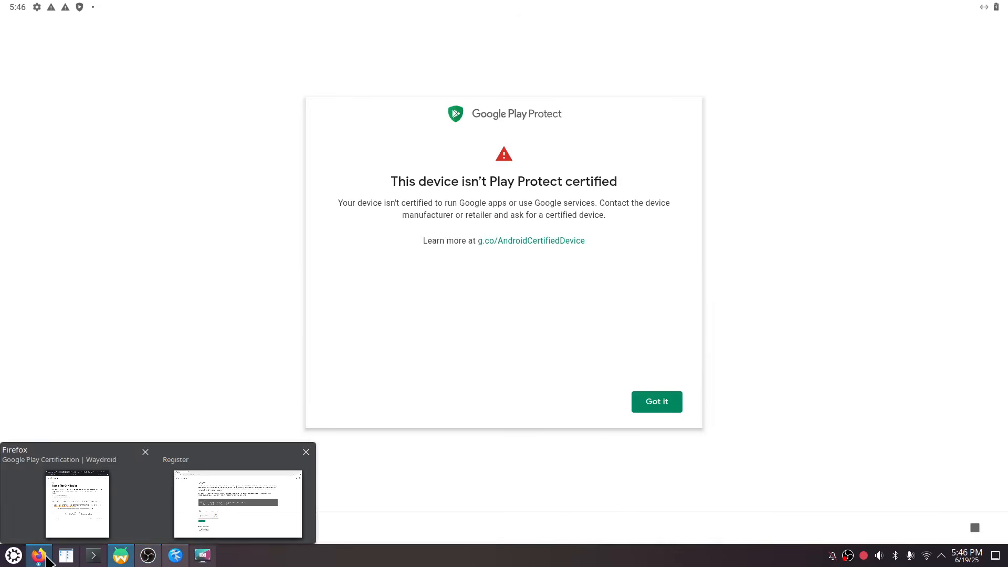
Step: Switch to the Google Play Certification page in Firefox and review the instruction on waiting before restarting Waydroid
left_click(43, 559)
left_click(39, 557)
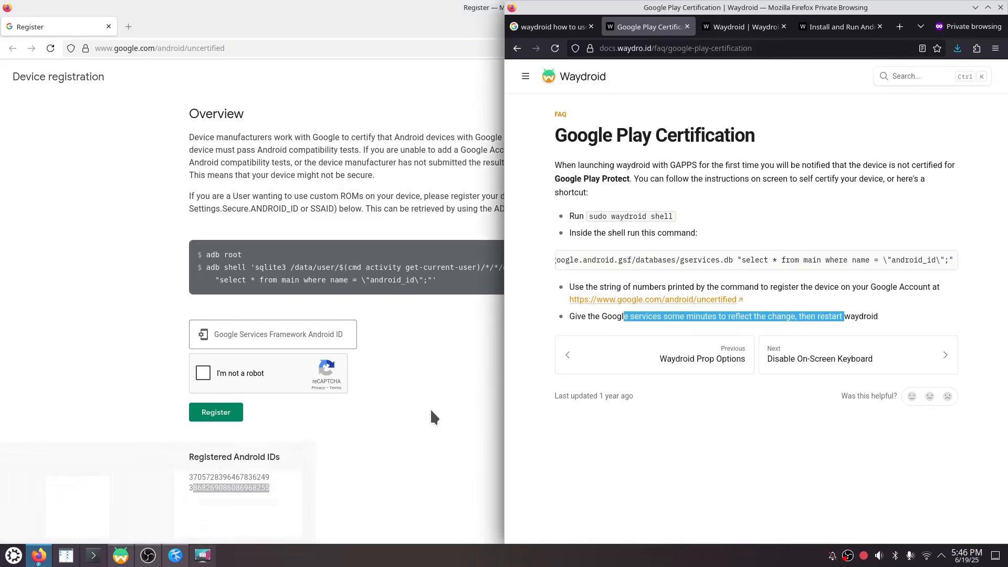
left_click(717, 317)
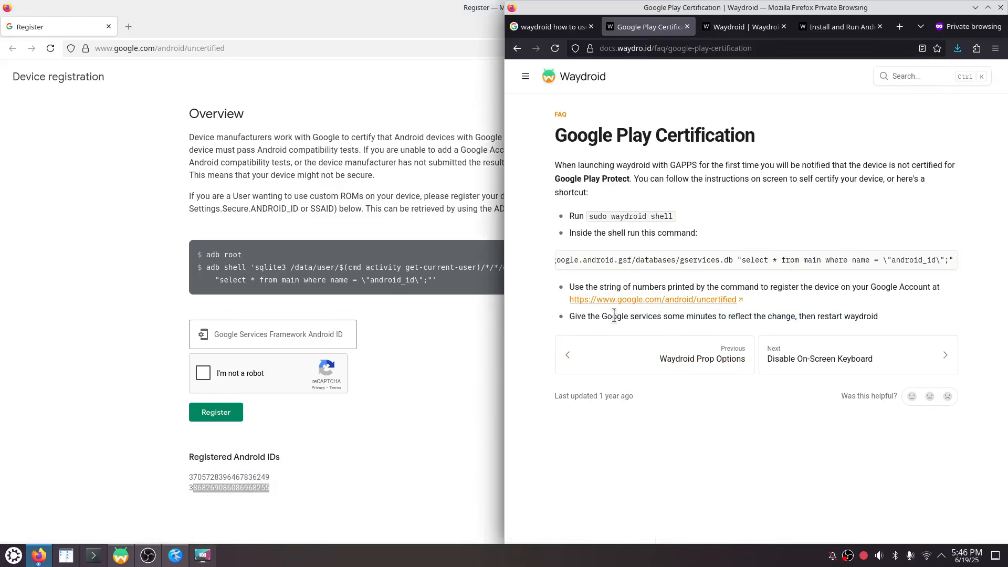
left_click_drag(578, 316, 794, 315)
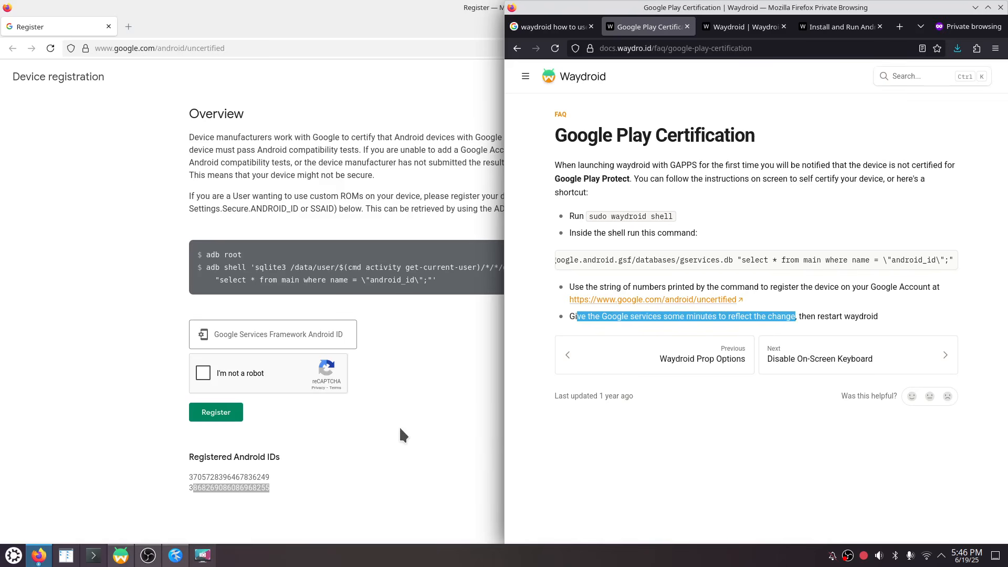
Step: Open Install Instructions from the Waydroid documentation home page and examine the Ubuntu/Debian section and the troubleshooting commands for manually starting Waydroid
left_click(549, 77)
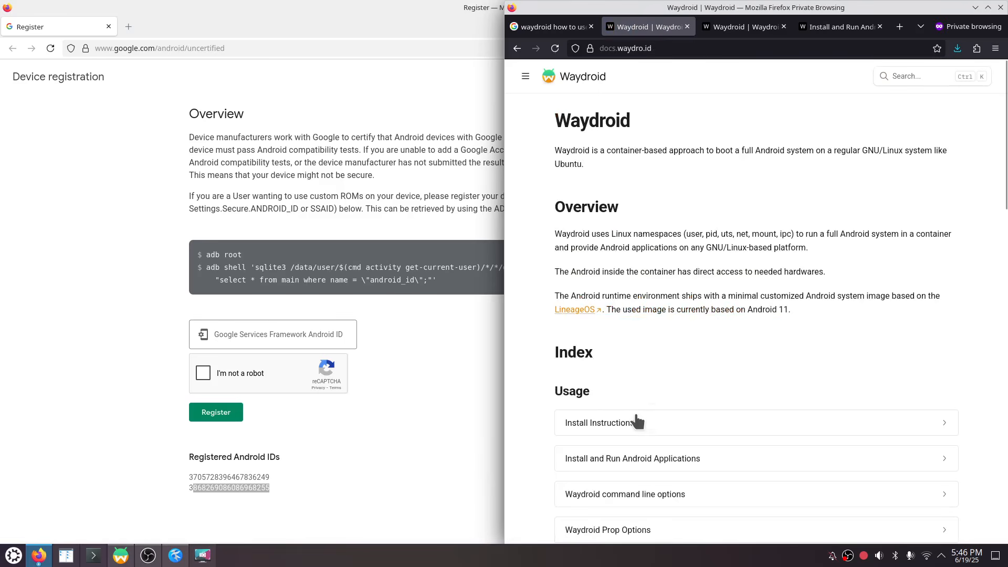
left_click(625, 425)
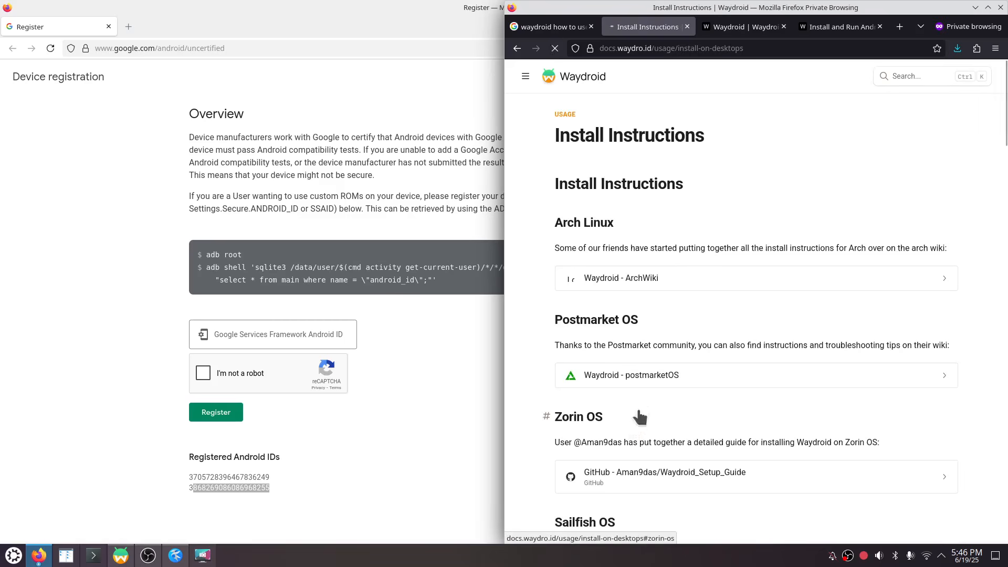
scroll(647, 399, "down", 1)
scroll(647, 395, "down", 5)
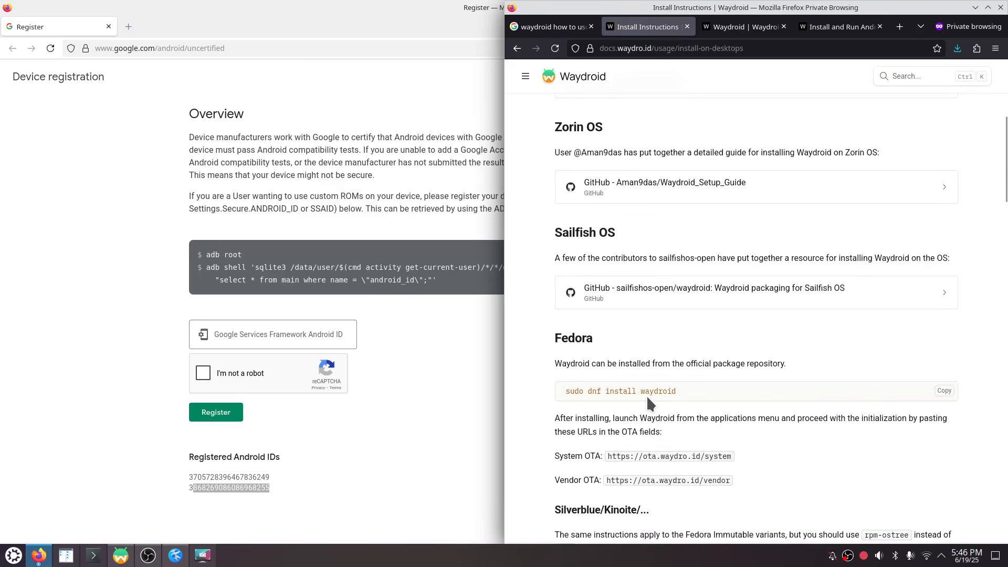
scroll(647, 394, "down", 5)
scroll(648, 397, "down", 5)
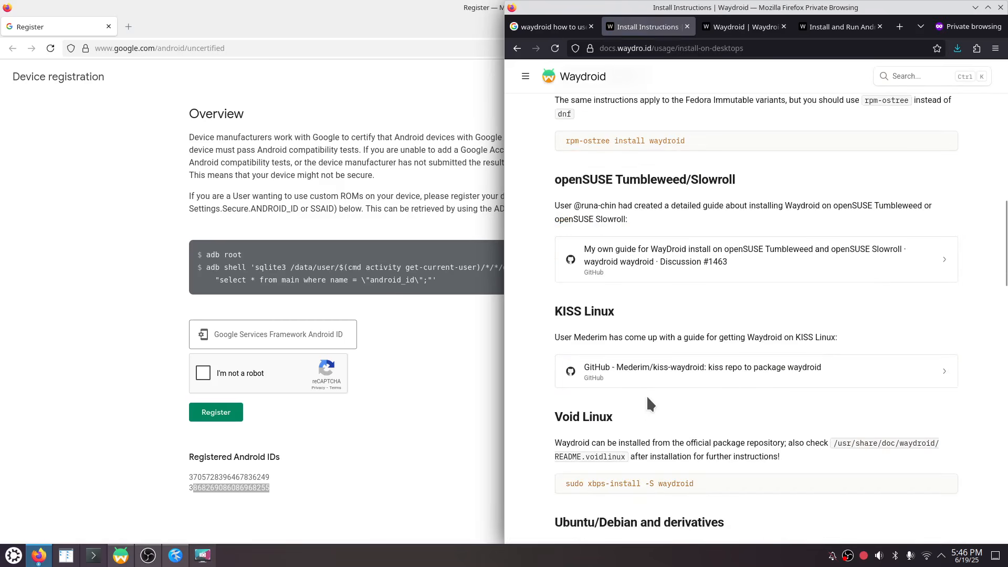
scroll(647, 394, "down", 5)
scroll(651, 417, "down", 3)
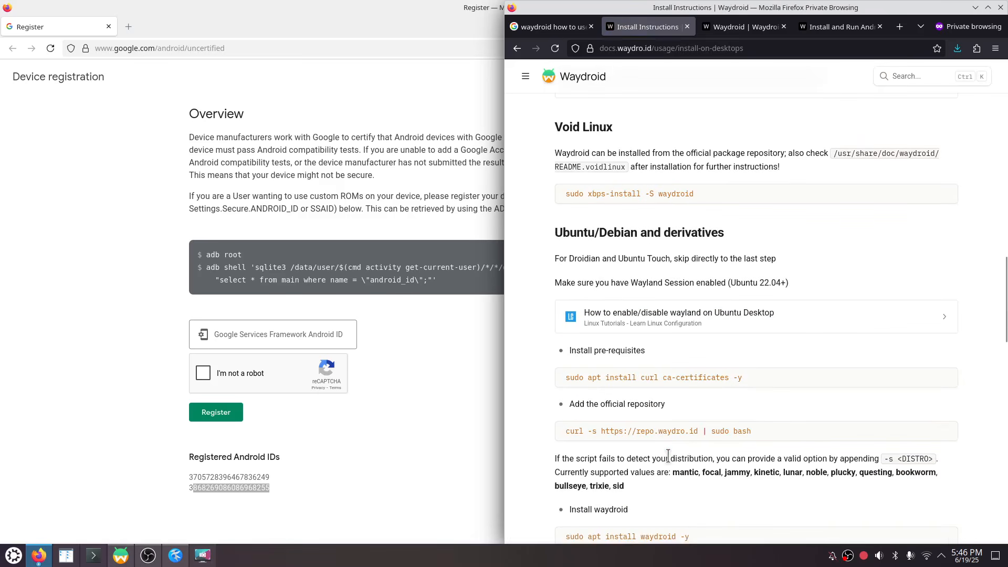
scroll(664, 452, "down", 5)
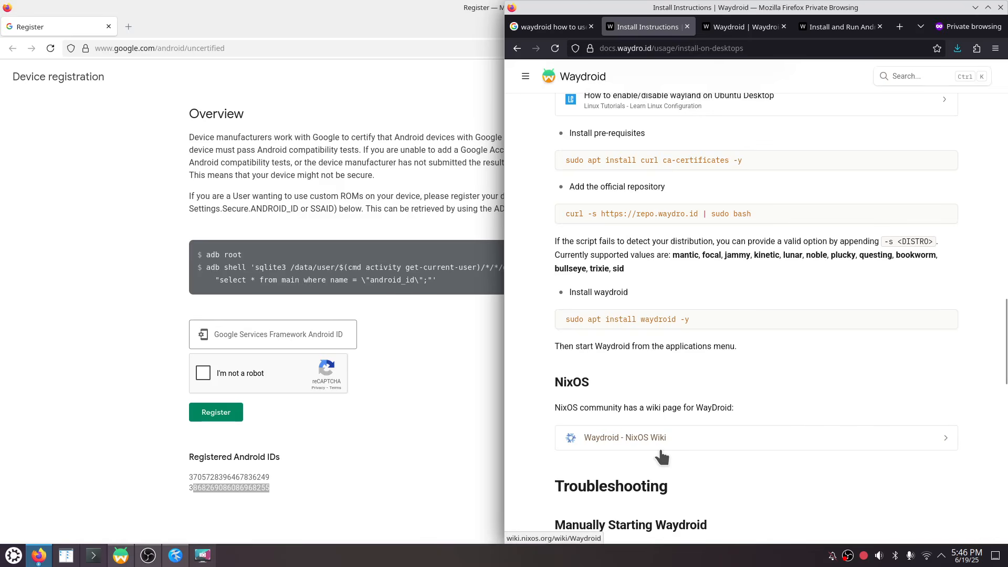
scroll(660, 454, "down", 4)
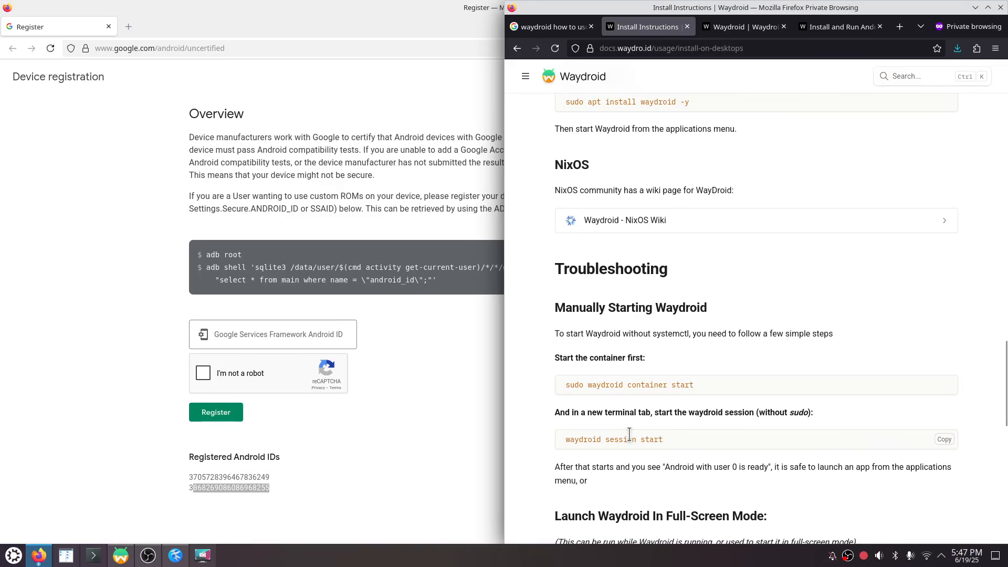
Step: Review the full-screen and multi-window launch commands in the Waydroid documentation, and try to dismiss the Play Protect warning in Waydroid
scroll(629, 438, "down", 2)
scroll(630, 462, "down", 2)
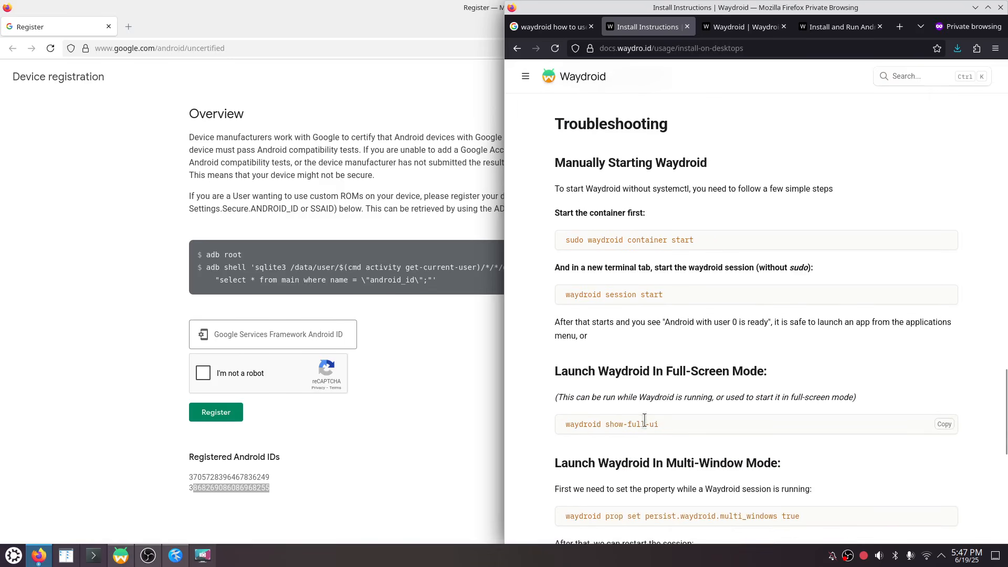
scroll(646, 421, "down", 2)
scroll(650, 425, "down", 2)
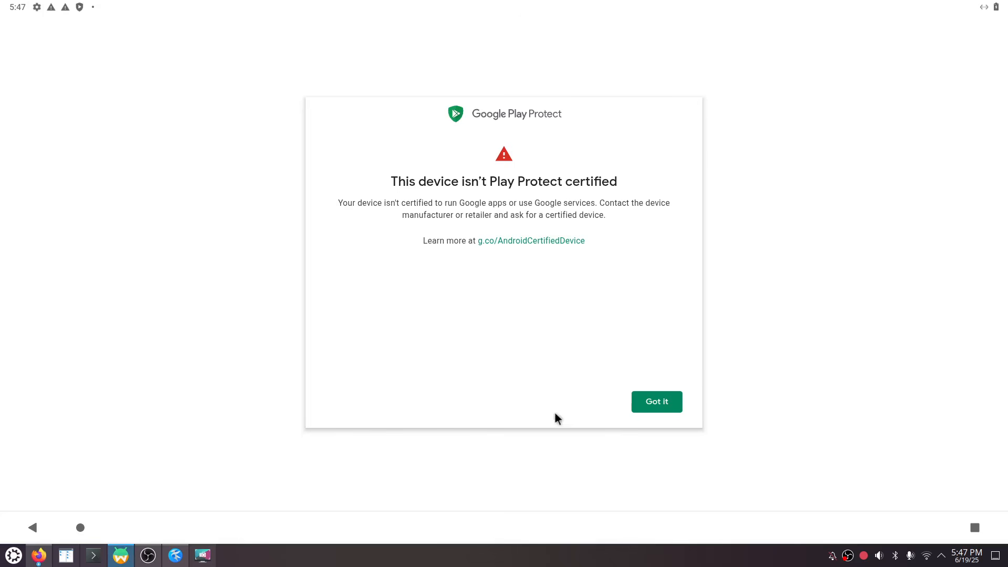
left_click(654, 409)
left_click(496, 327)
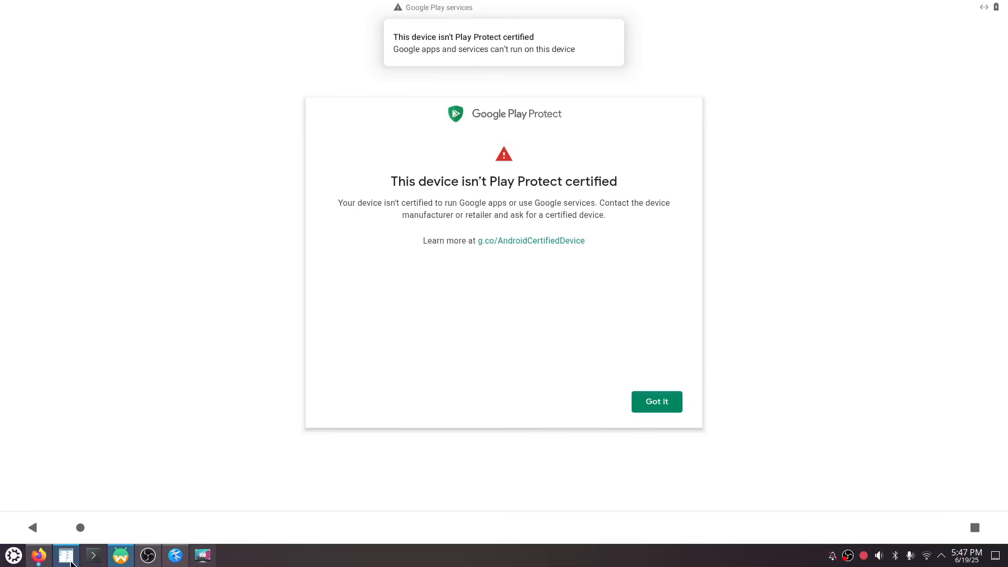
Step: Return to Firefox and copy the "waydroid session stop" command from the multi-window mode section
left_click(38, 555)
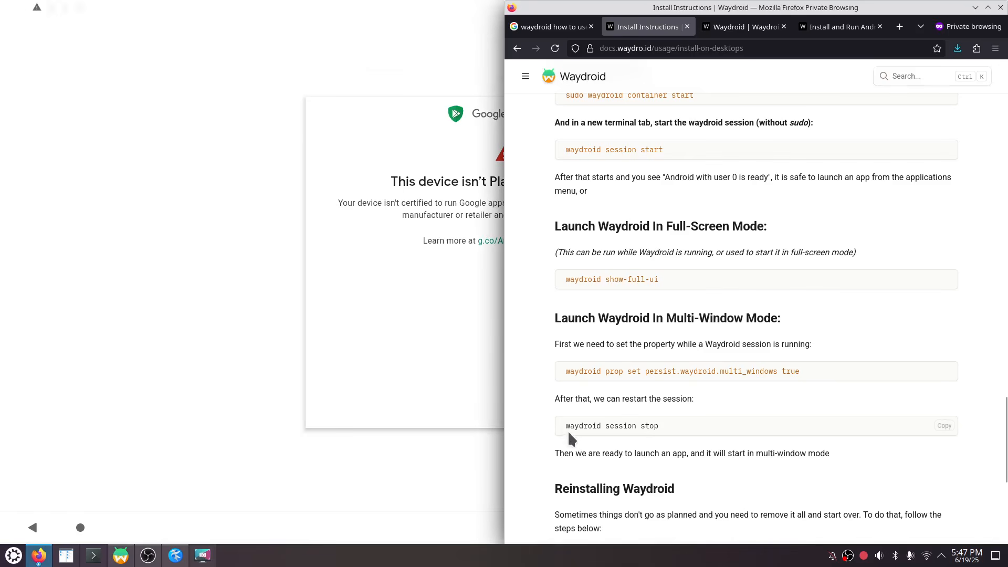
left_click_drag(565, 427, 664, 427)
right_click(636, 426)
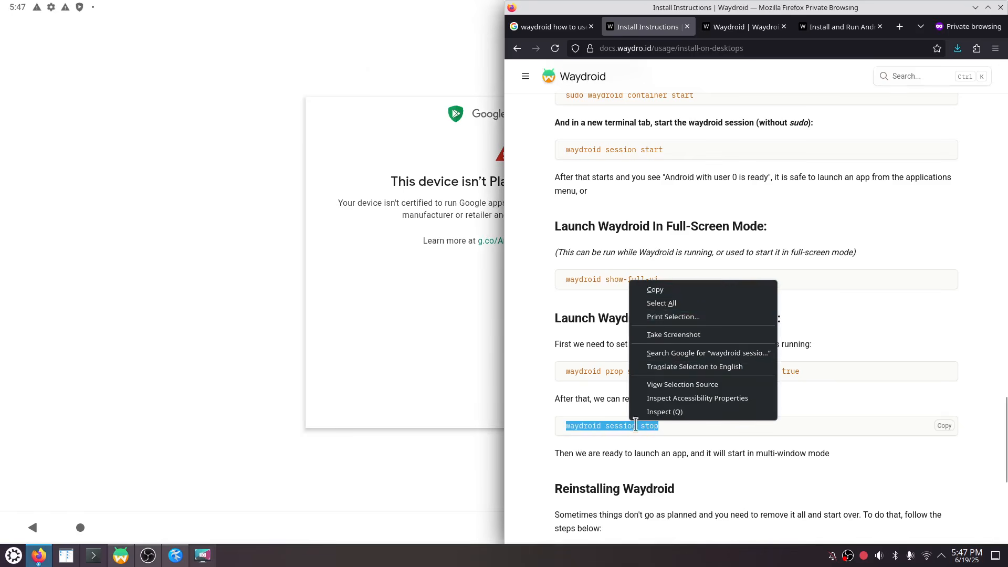
left_click(655, 290)
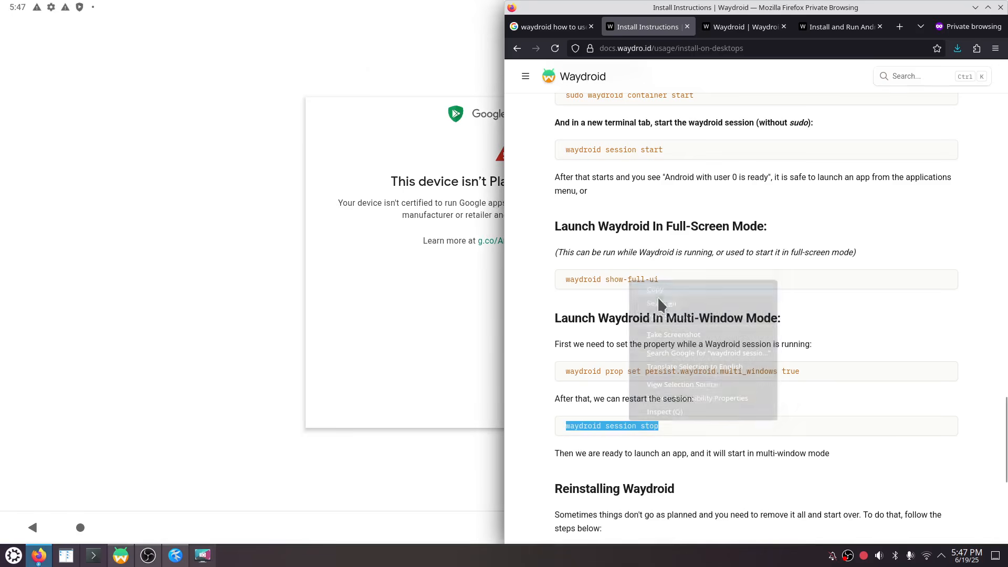
Step: Switch to Konsole, exit the Waydroid shell and run "waydroid session stop"
left_click(98, 557)
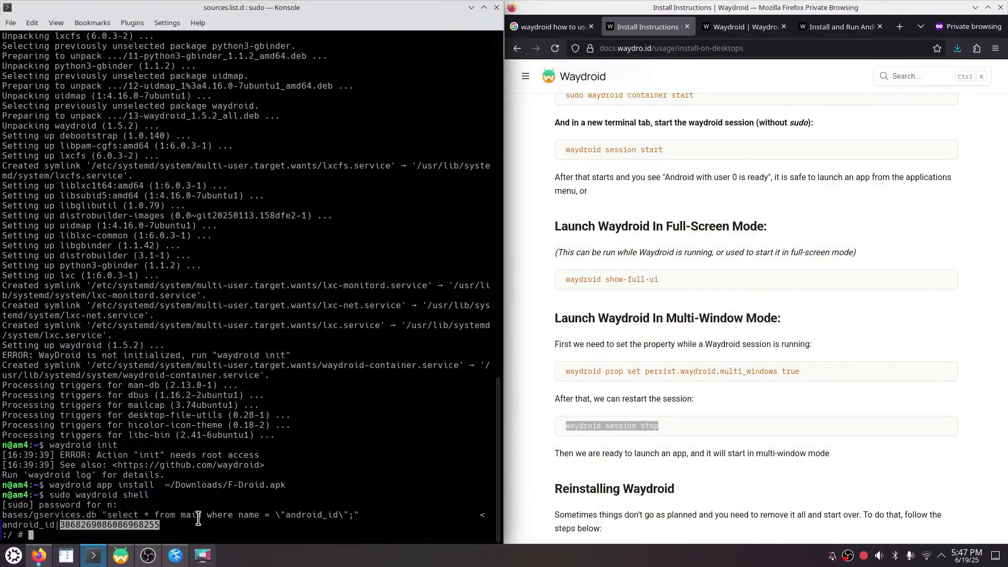
left_click(194, 526)
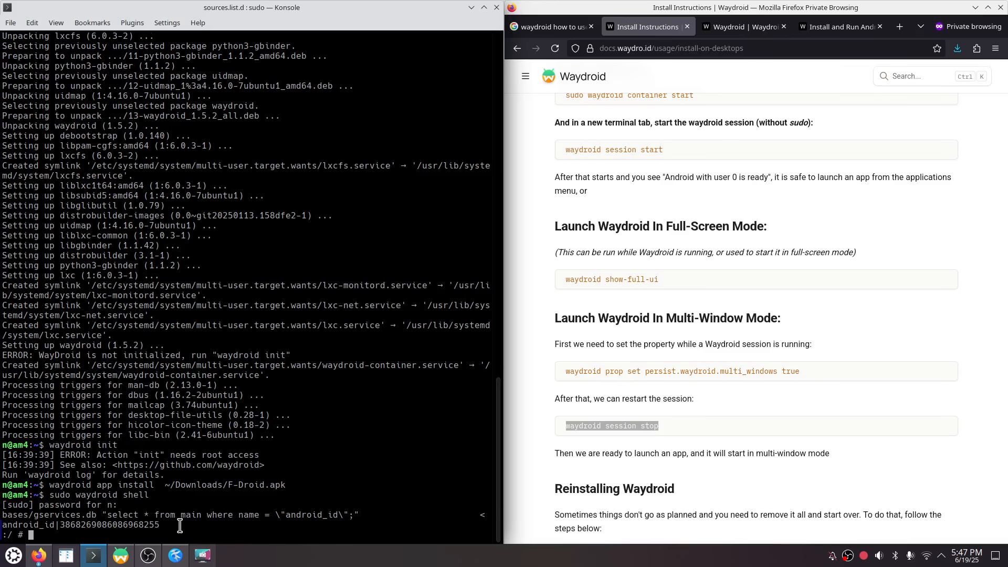
key("ctrl+d")
right_click(129, 533)
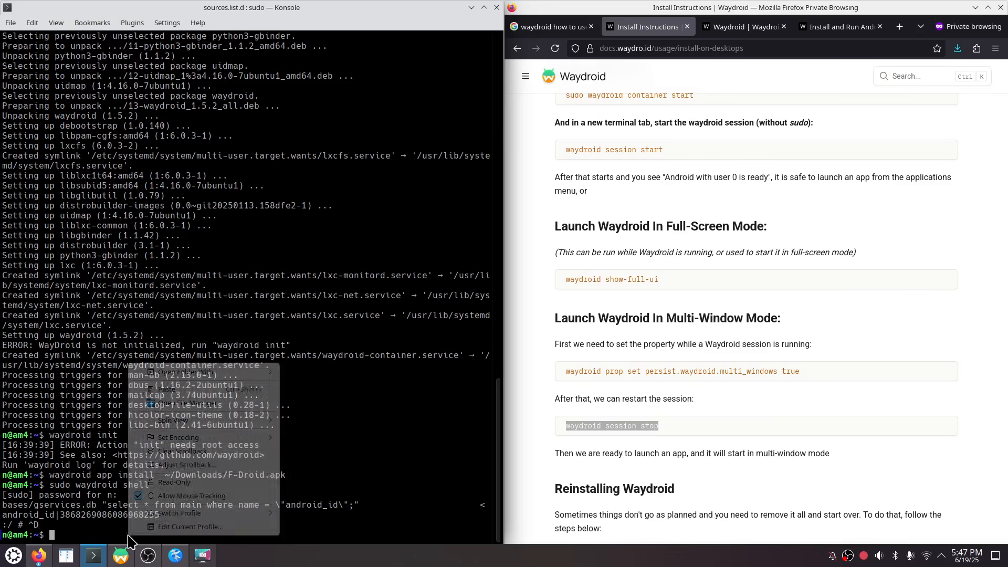
left_click(172, 387)
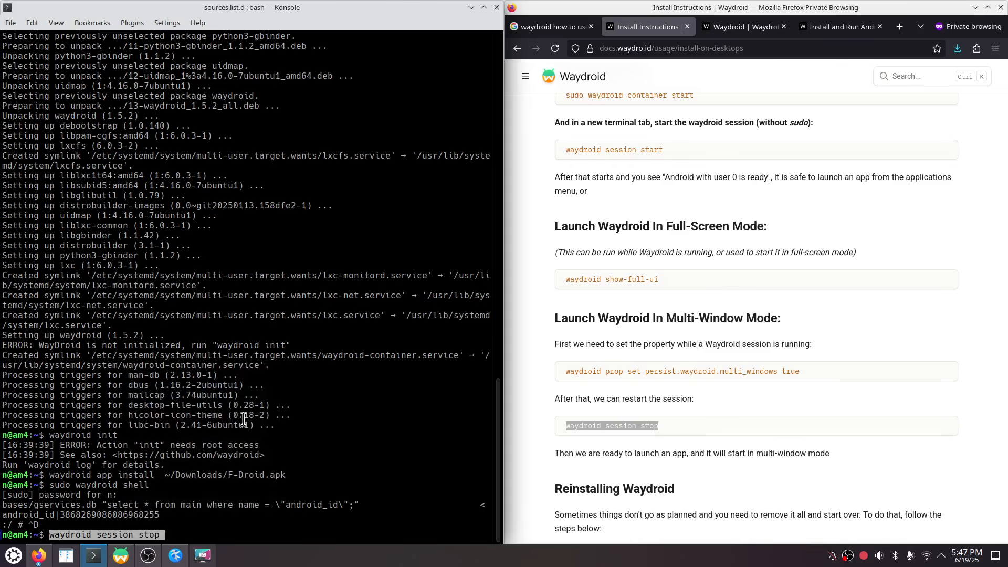
key("Return")
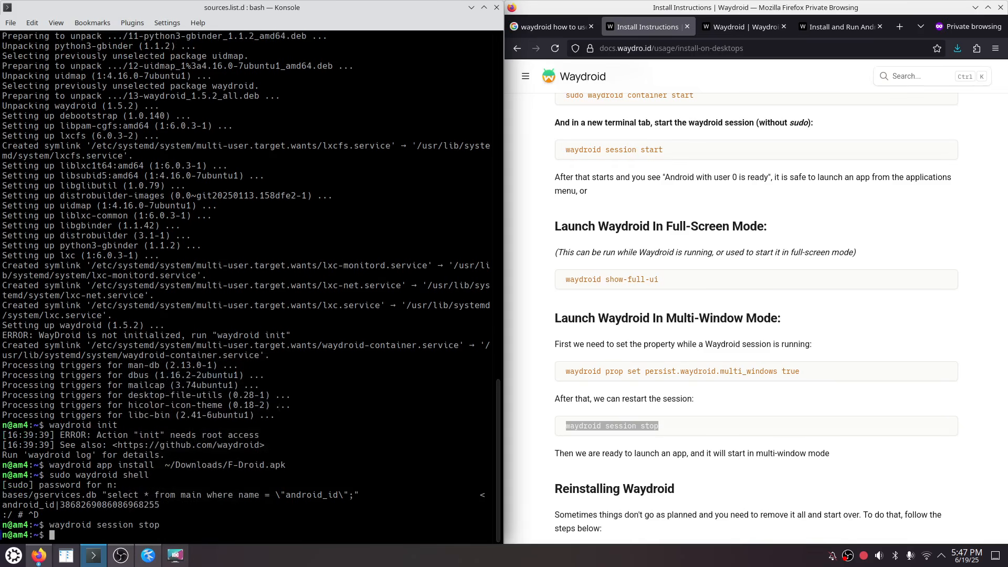
Step: Review the documented container start, session start and show-full-ui commands, and open the Install and Run Android Applications page from the documentation home
scroll(517, 186, "up", 2)
mouse_move(577, 169)
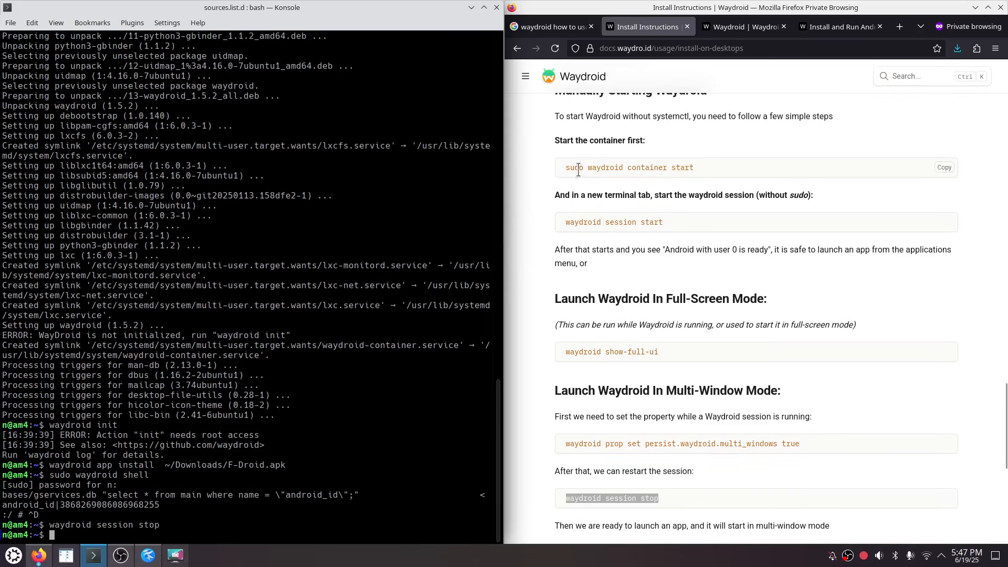
left_click_drag(566, 169, 662, 168)
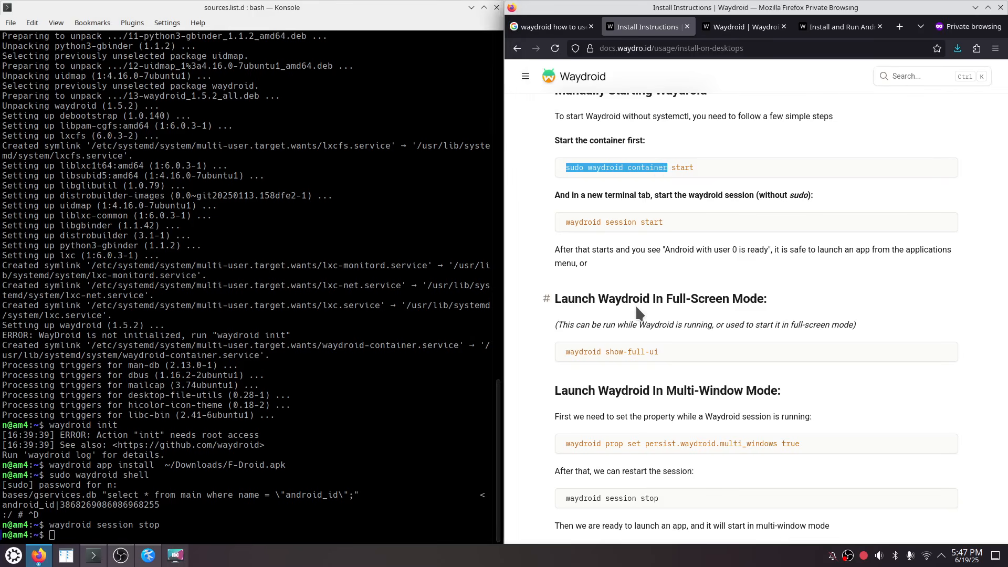
left_click_drag(563, 222, 640, 227)
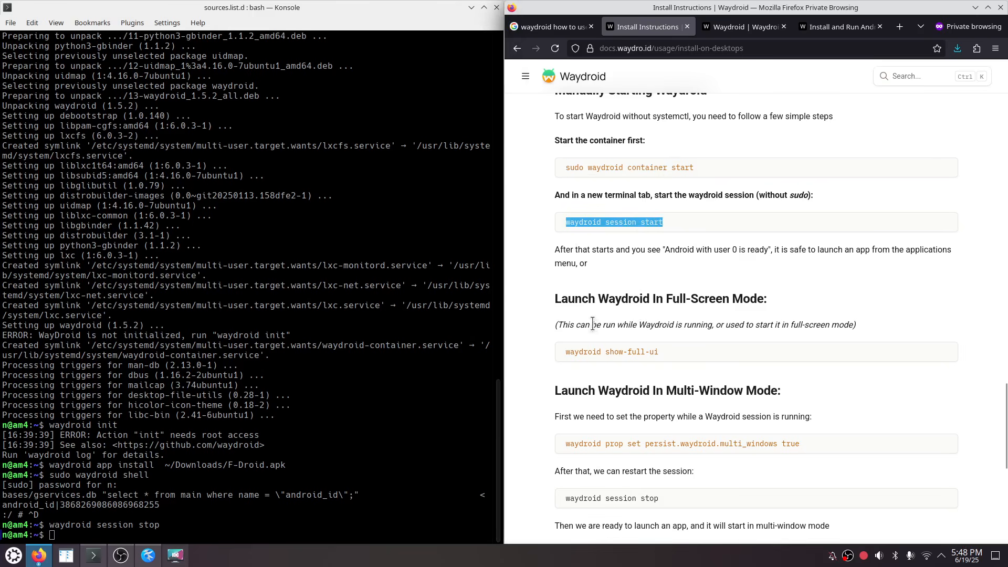
scroll(592, 323, "down", 3)
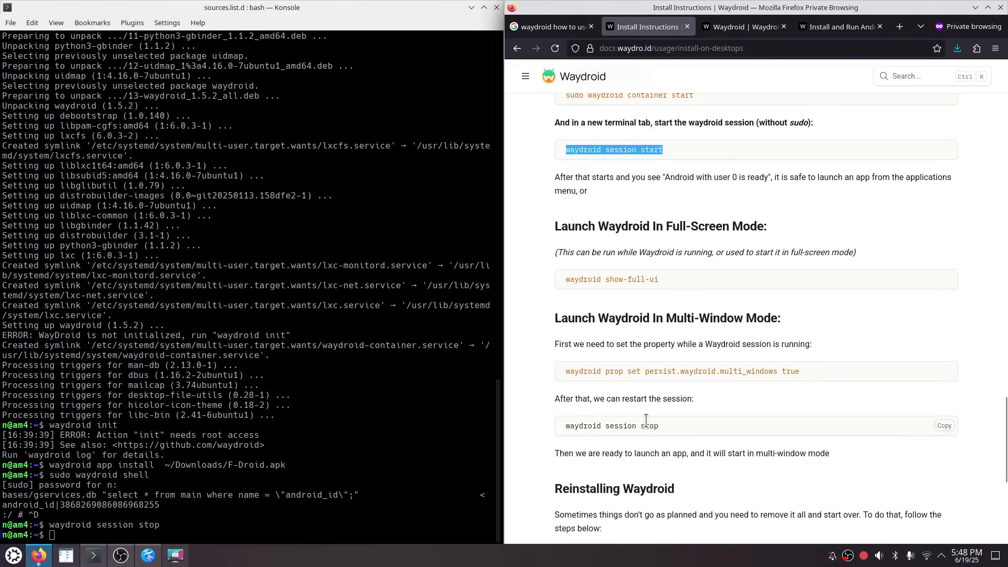
left_click_drag(605, 279, 658, 279)
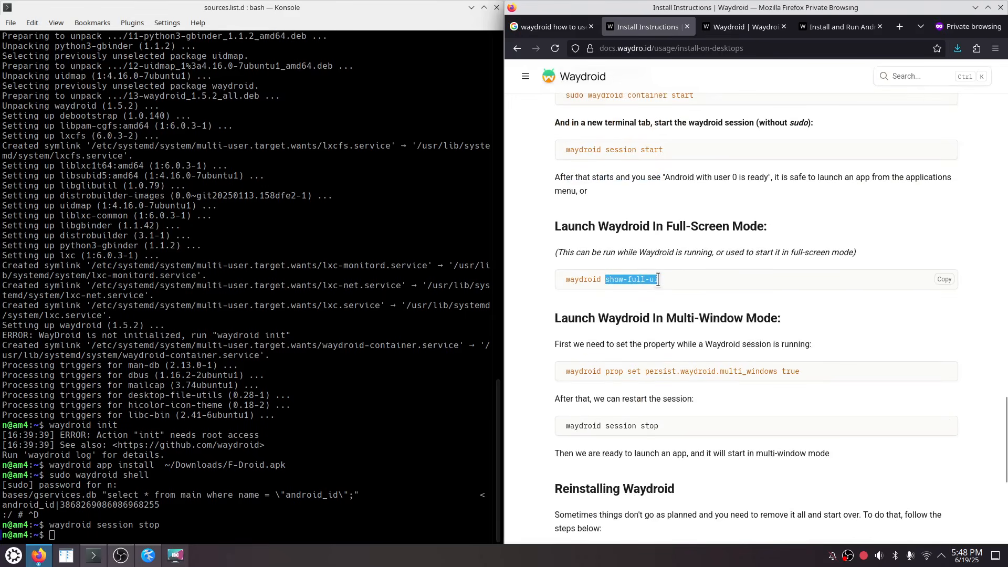
scroll(624, 349, "down", 6)
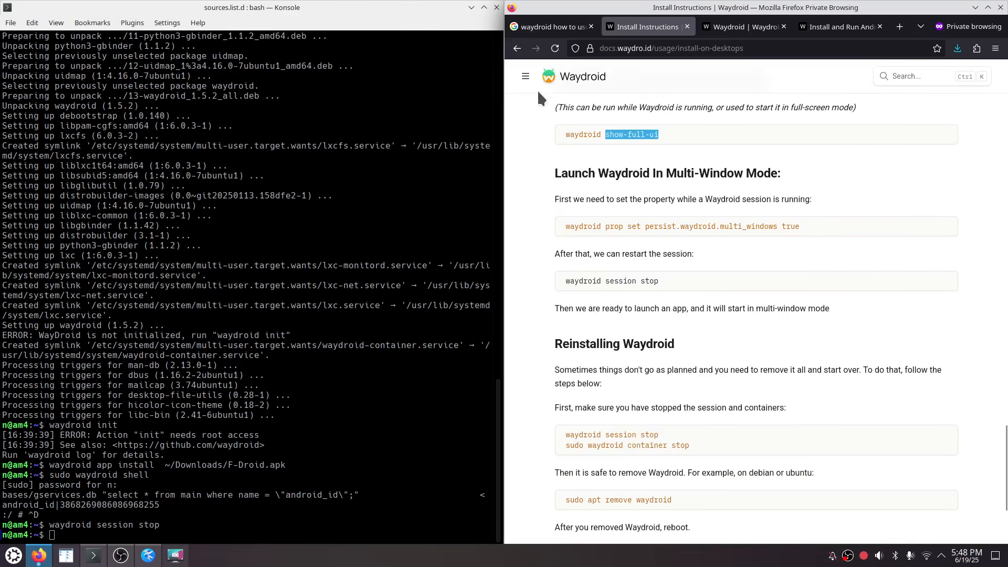
left_click(517, 48)
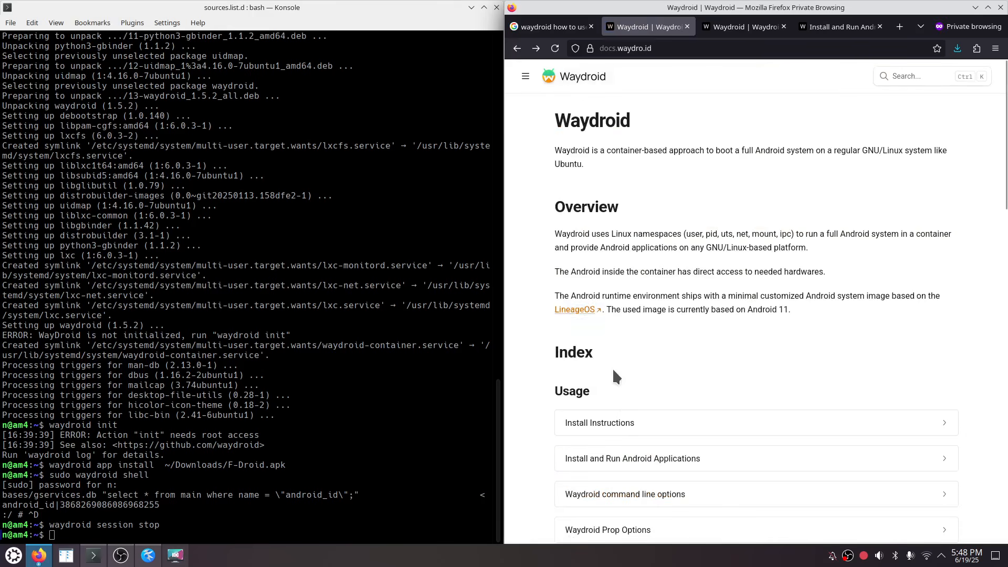
left_click(627, 462)
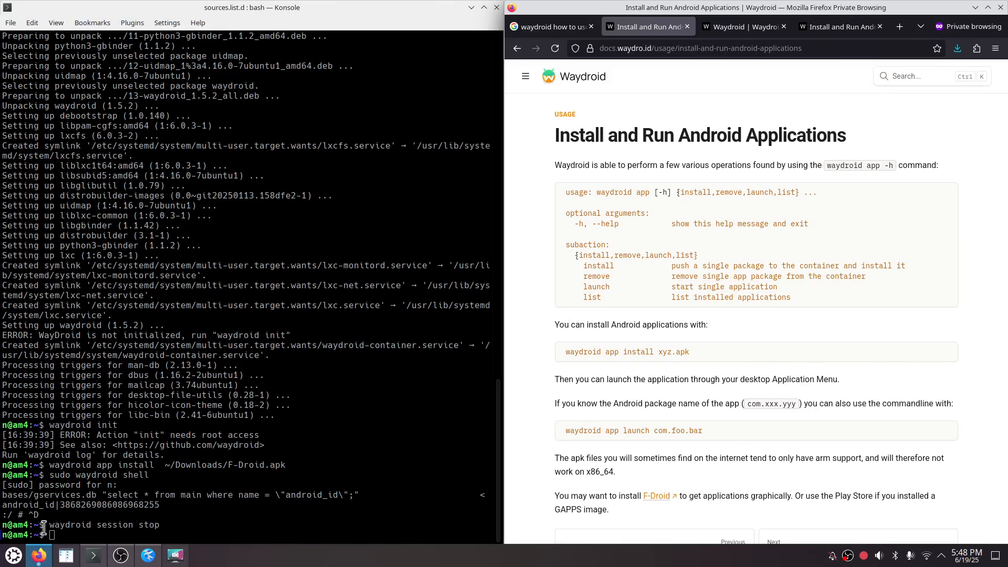
Step: Search the desktop application launcher for "wayd" and launch Waydroid
left_click(13, 556)
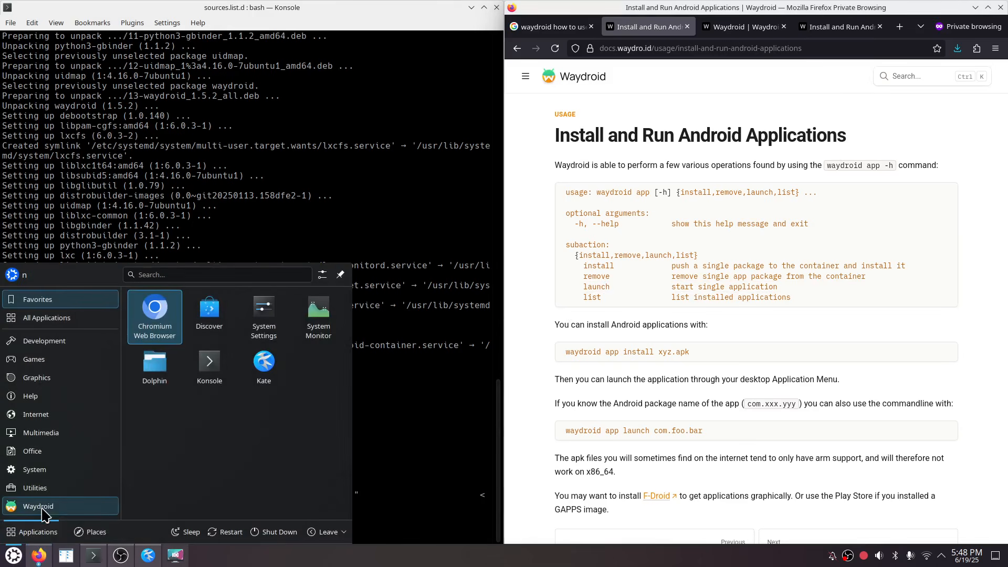
mouse_move(45, 512)
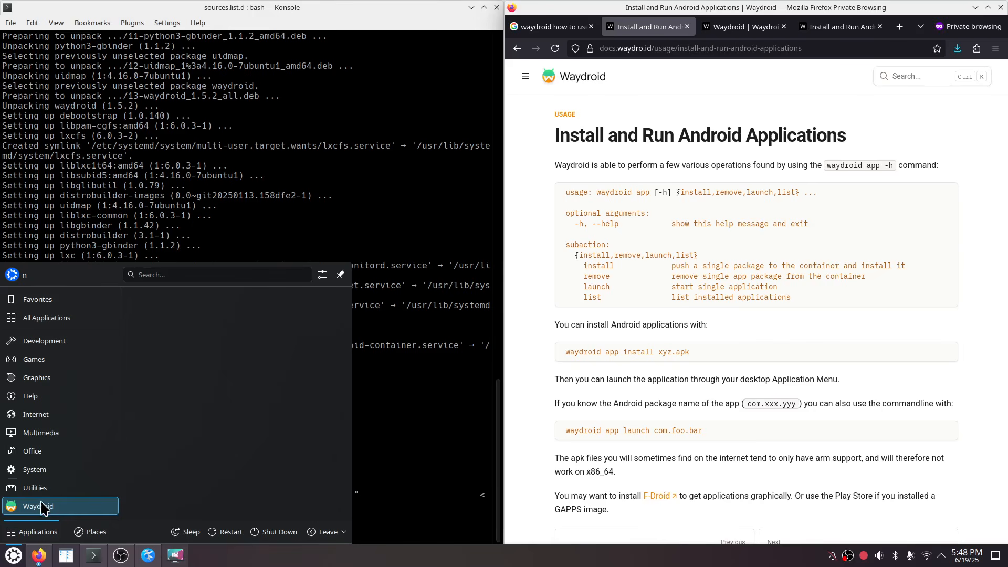
left_click(159, 273)
type("wayd")
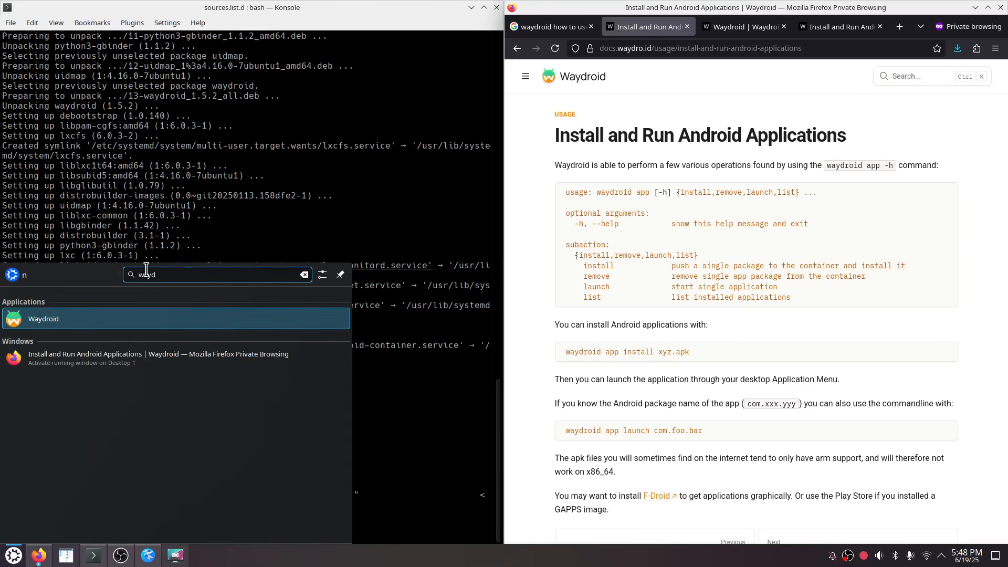
left_click(47, 323)
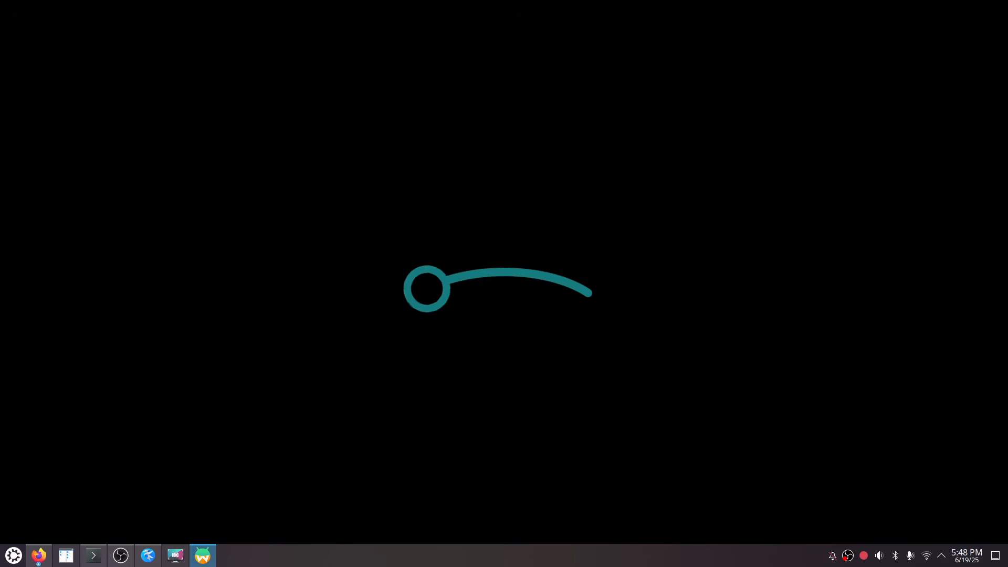
Step: Browse the desktop application launcher's categories, including Development, Internet, System, Utilities and Waydroid, to check for the Android app entries
left_click(13, 558)
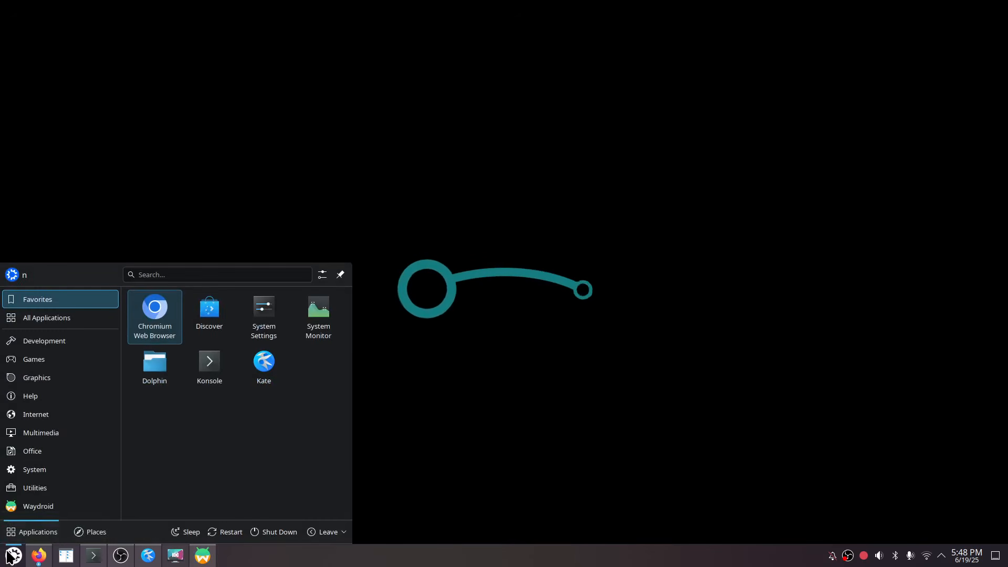
left_click(35, 508)
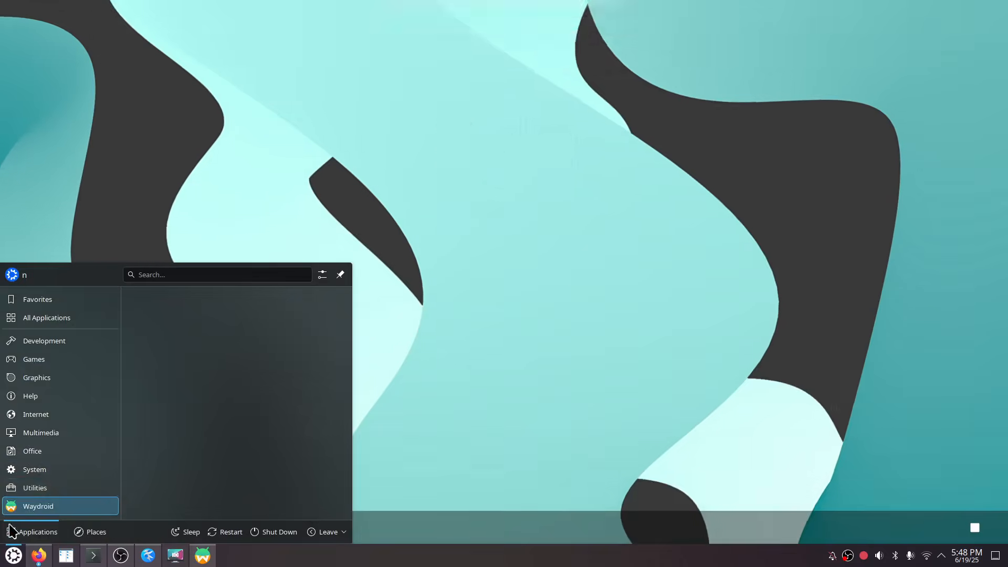
left_click(11, 558)
left_click(11, 557)
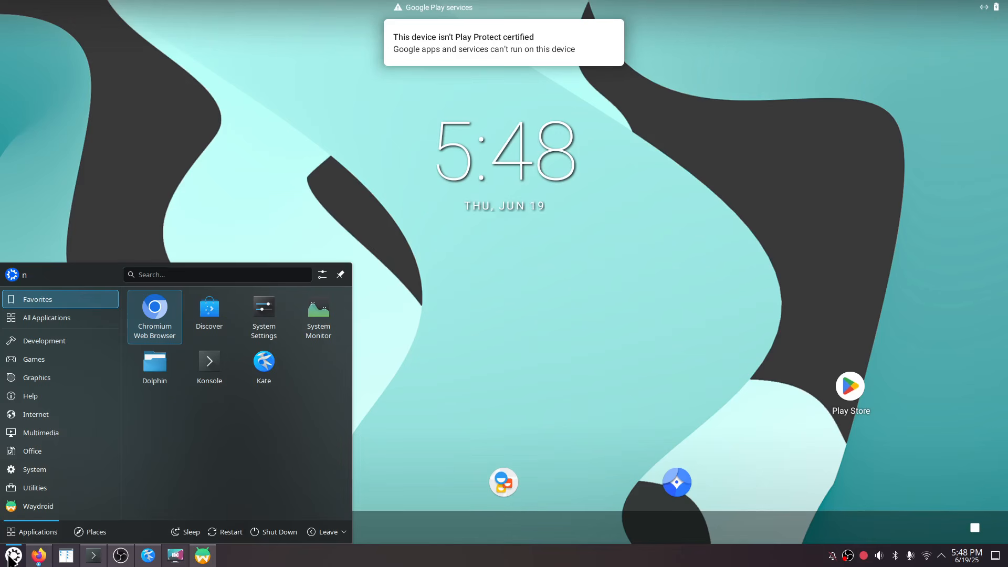
left_click(31, 507)
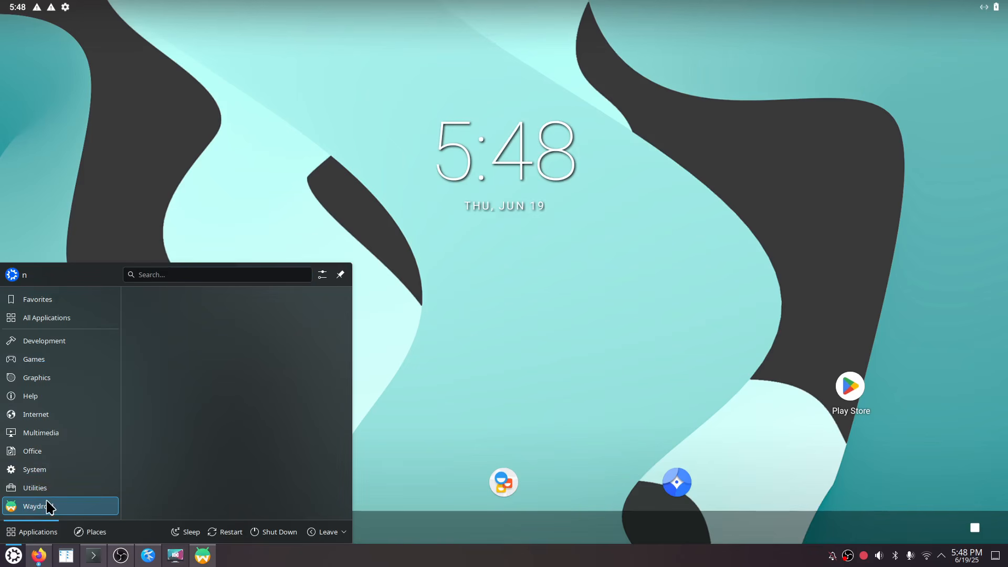
left_click(62, 343)
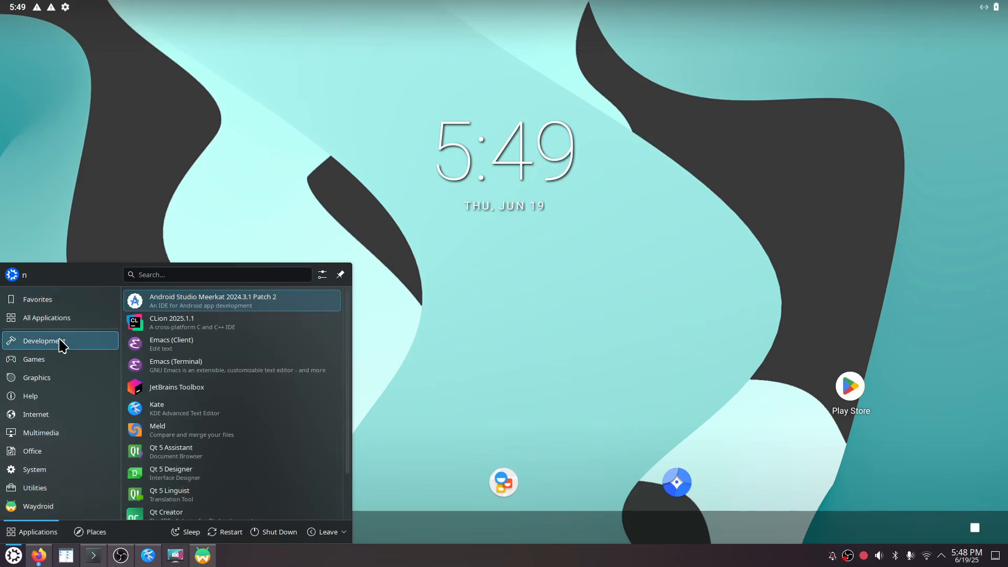
mouse_move(44, 379)
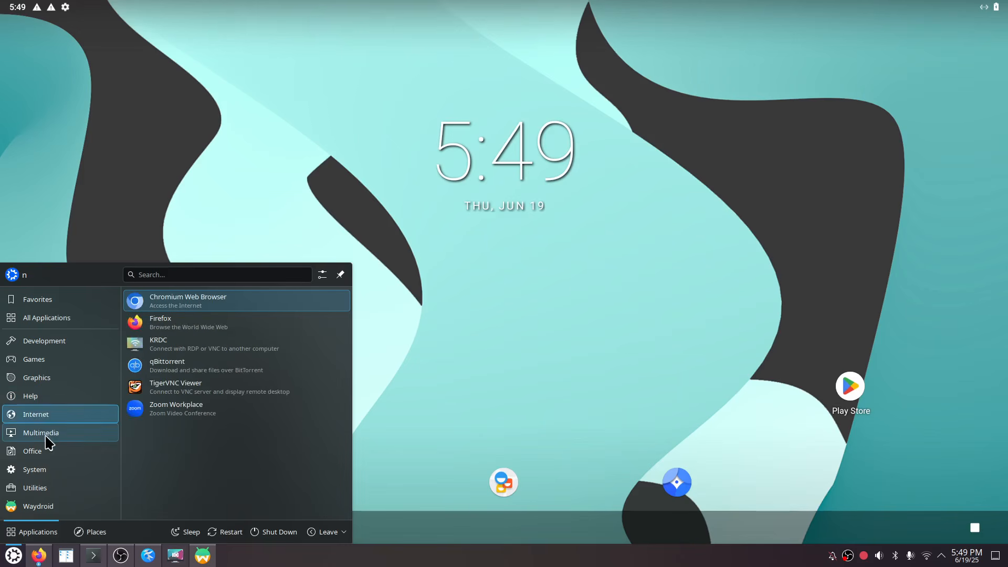
mouse_move(46, 474)
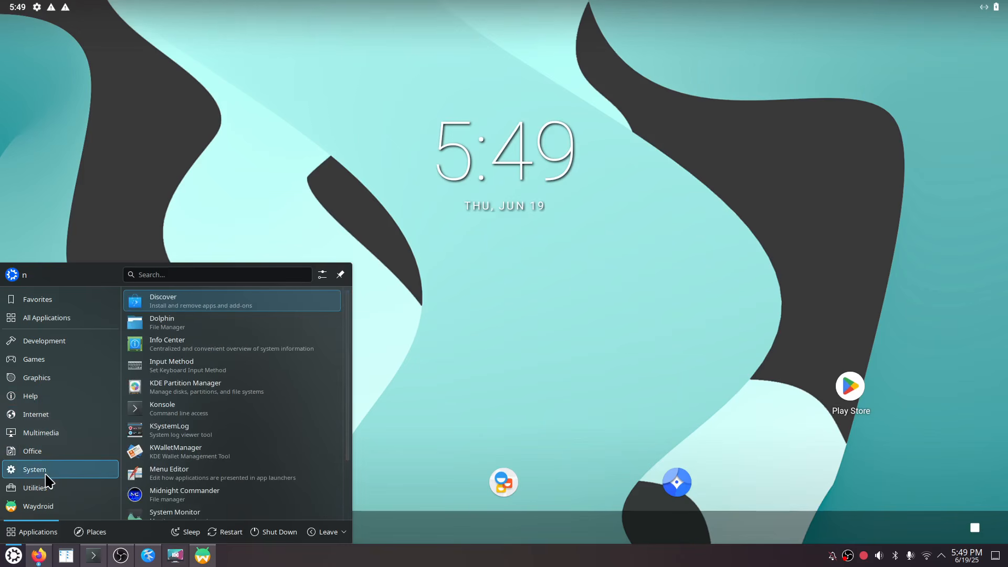
scroll(209, 443, "down", 3)
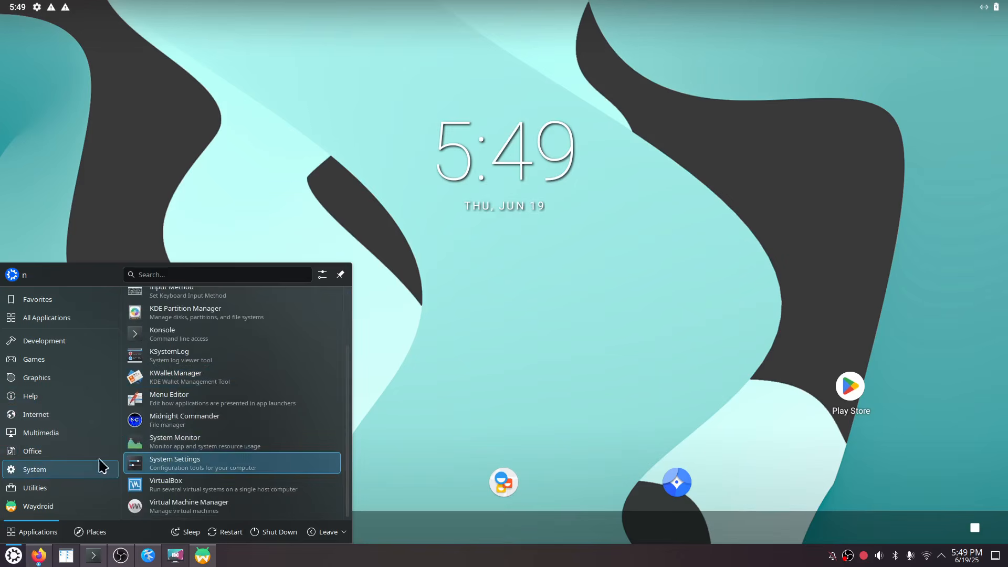
scroll(238, 389, "down", 5)
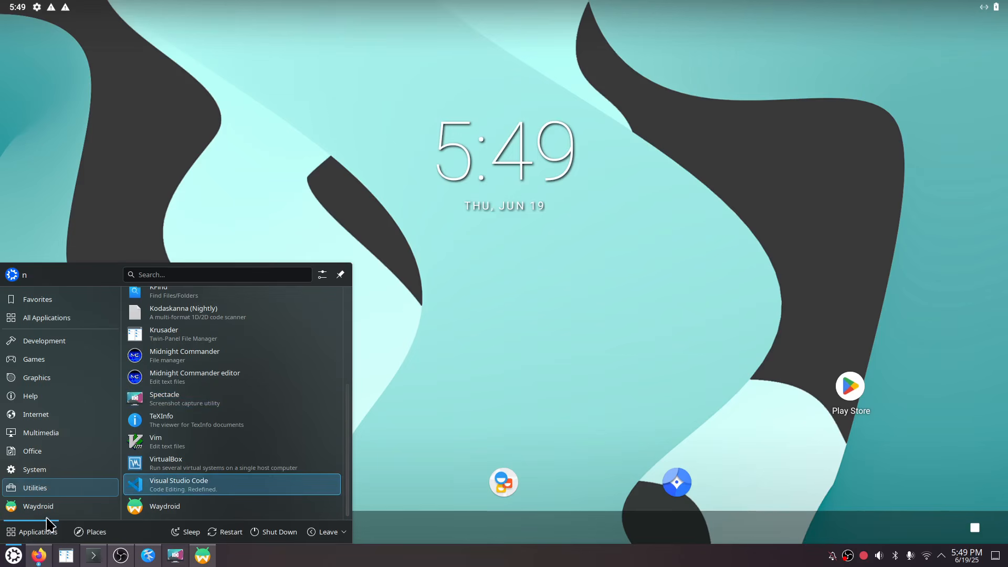
mouse_move(50, 511)
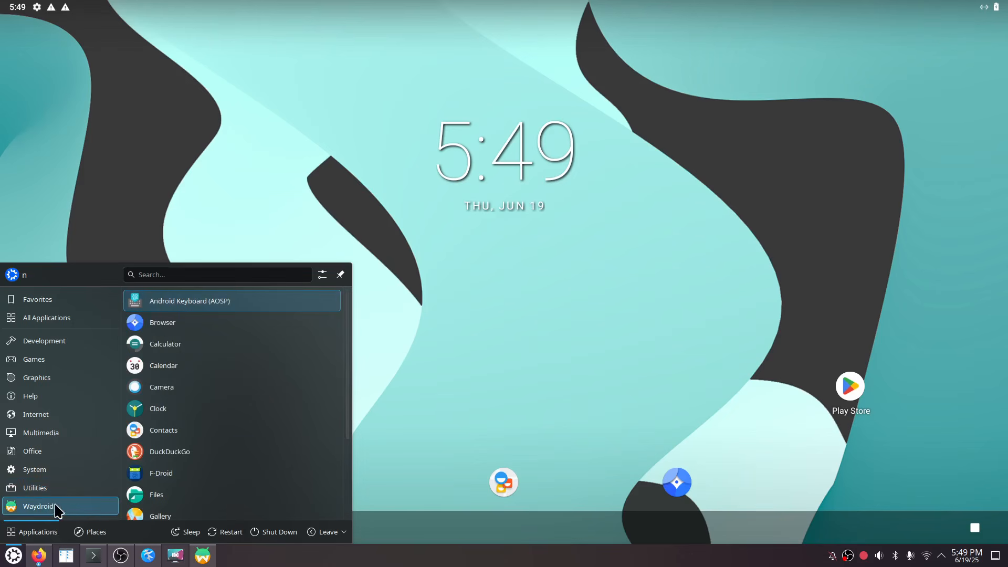
Step: Close the desktop application launcher and bring up all installed apps on the Android home screen
left_click(442, 391)
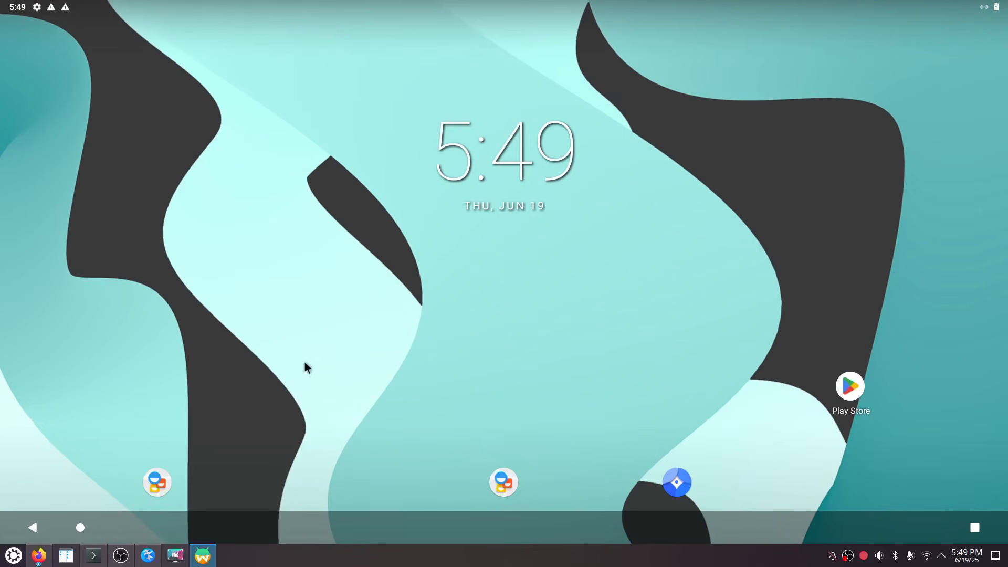
left_click_drag(221, 539, 243, 322)
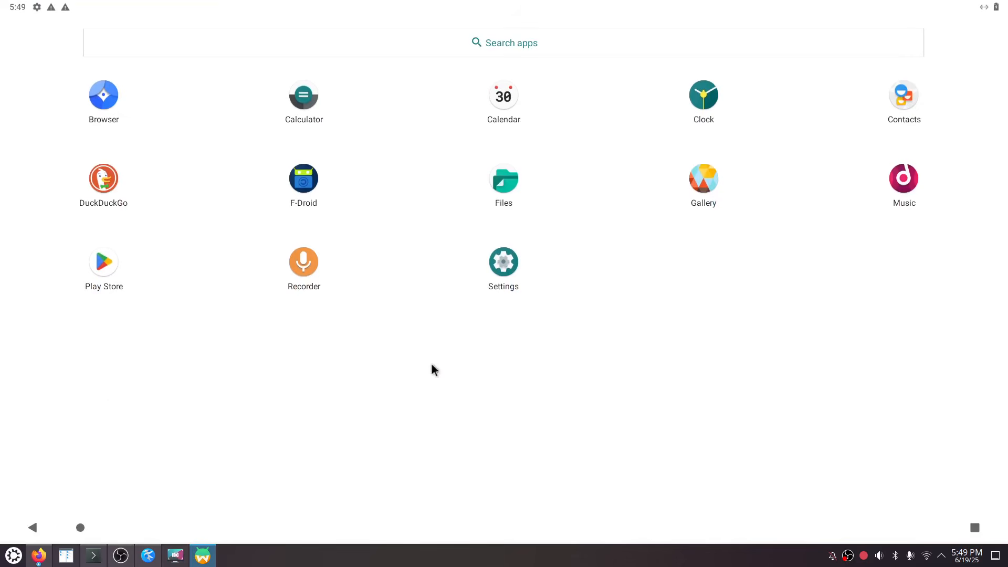
Step: Launch the Play Store and start signing in with a Google account
left_click(108, 263)
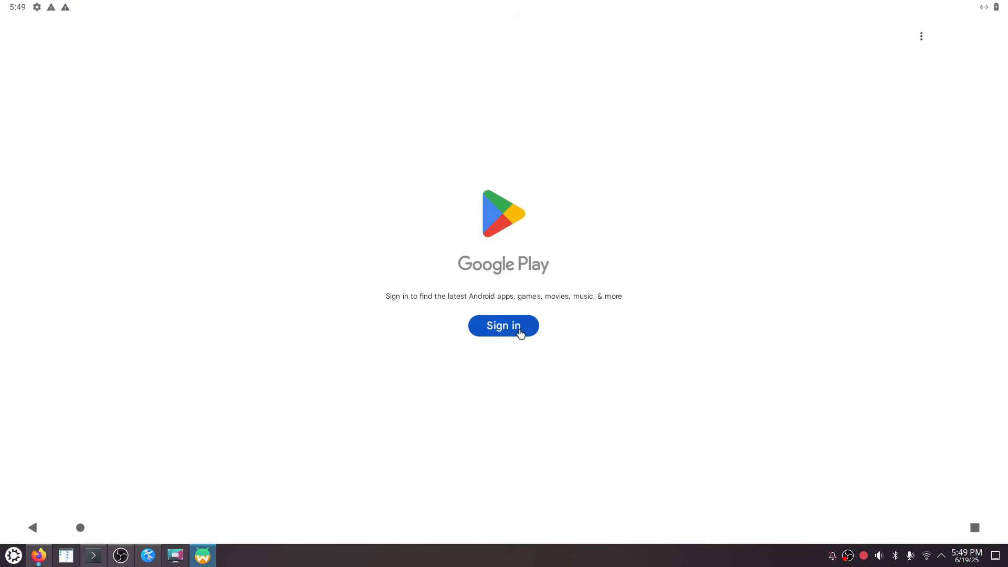
left_click(518, 330)
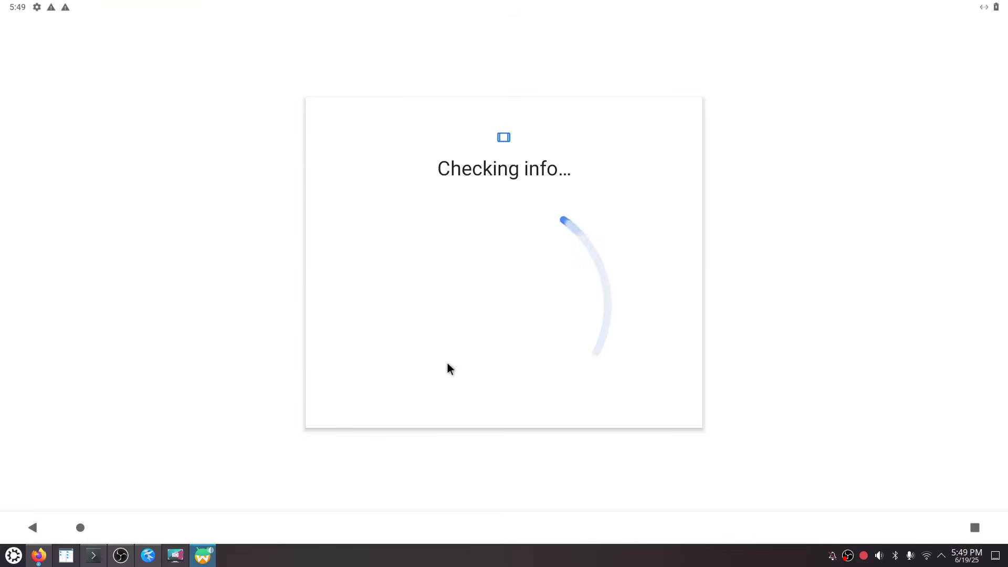
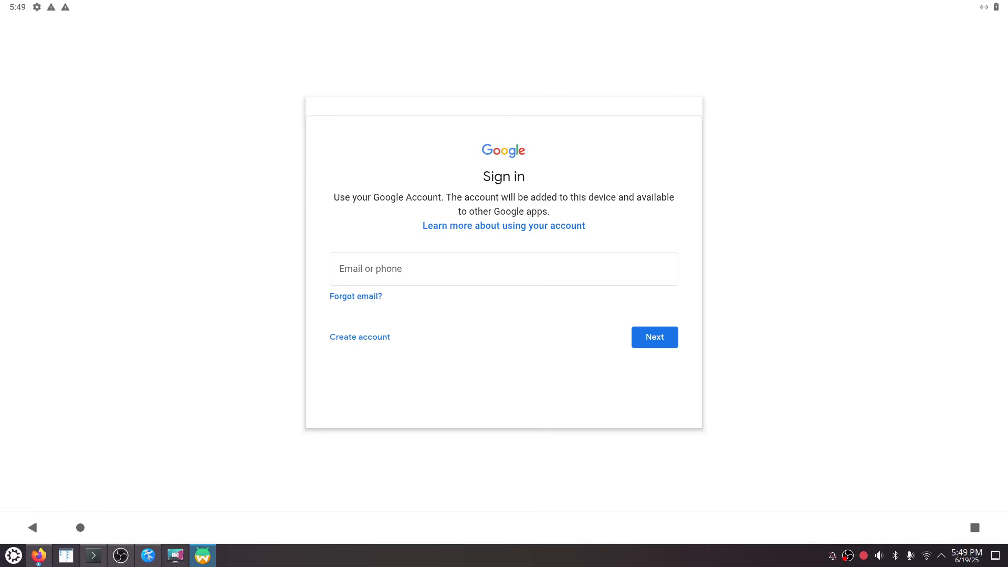
left_click(121, 556)
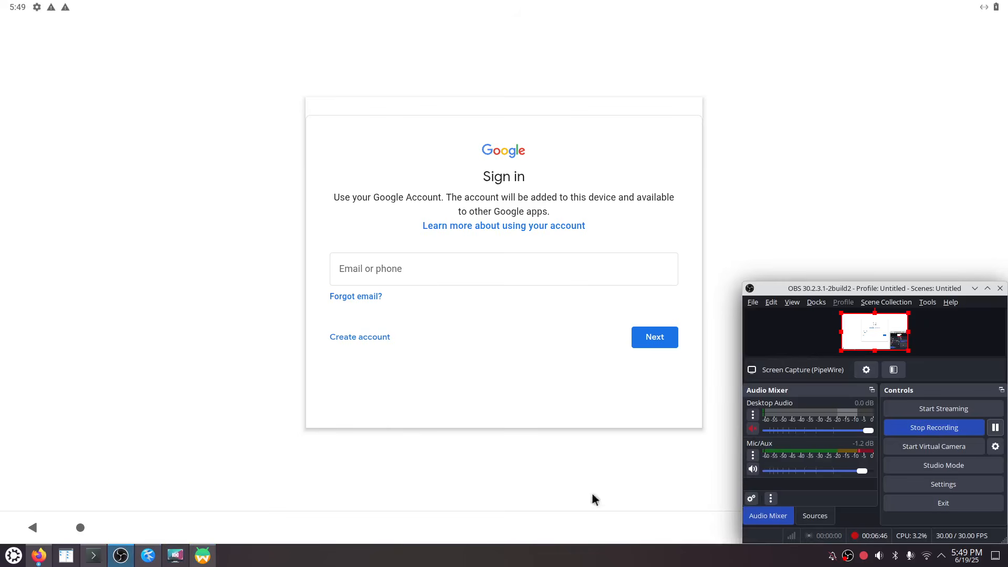
left_click(995, 427)
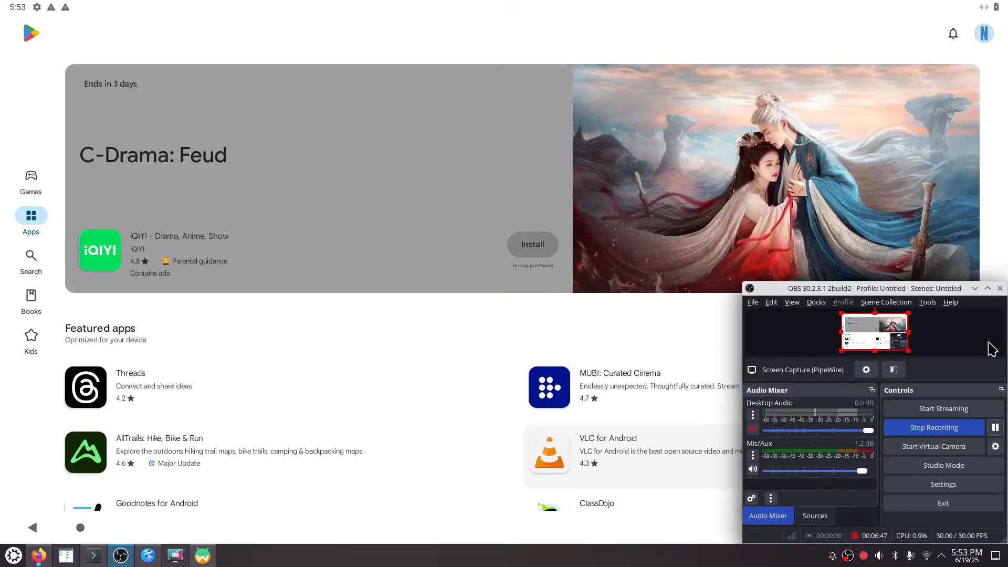
left_click(974, 289)
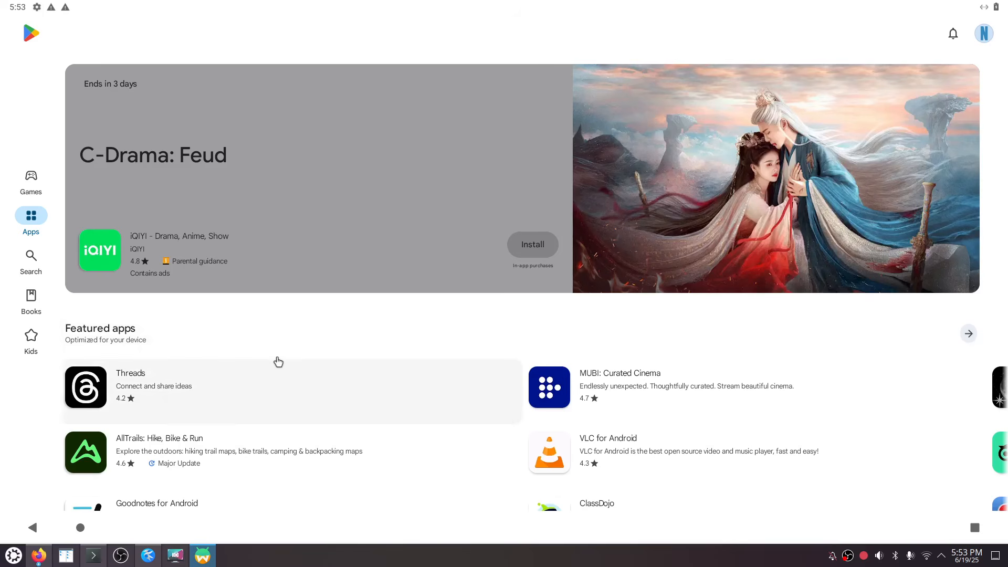
Step: Search the Play Store for "firefox" and install Firefox Fast & Private Browser
left_click(31, 258)
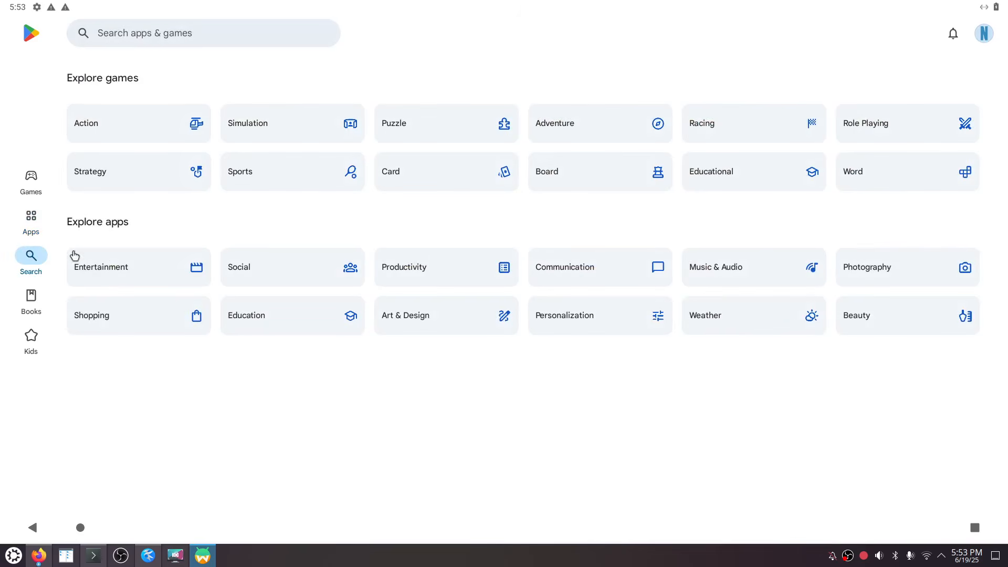
left_click(164, 35)
type("f")
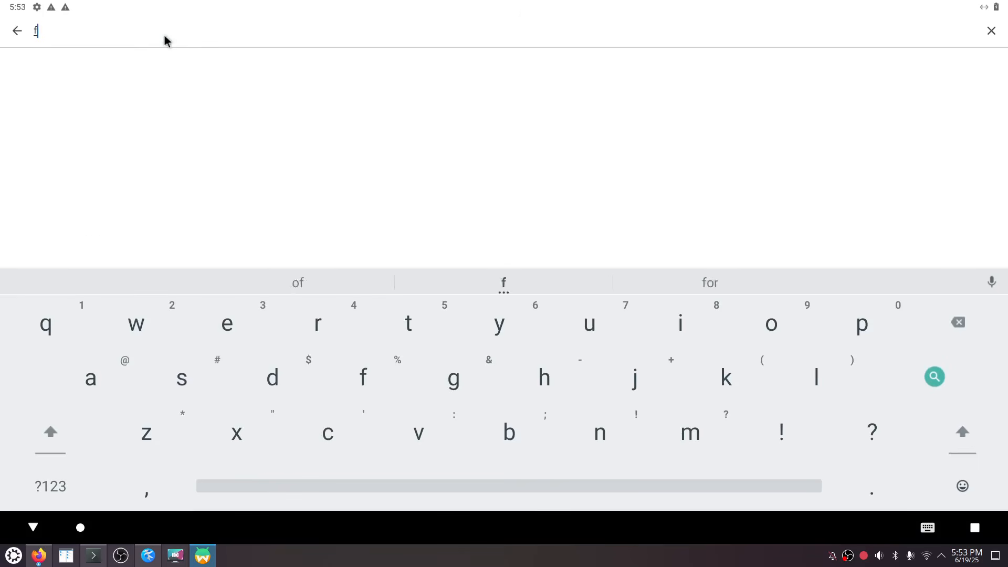
type("irefox")
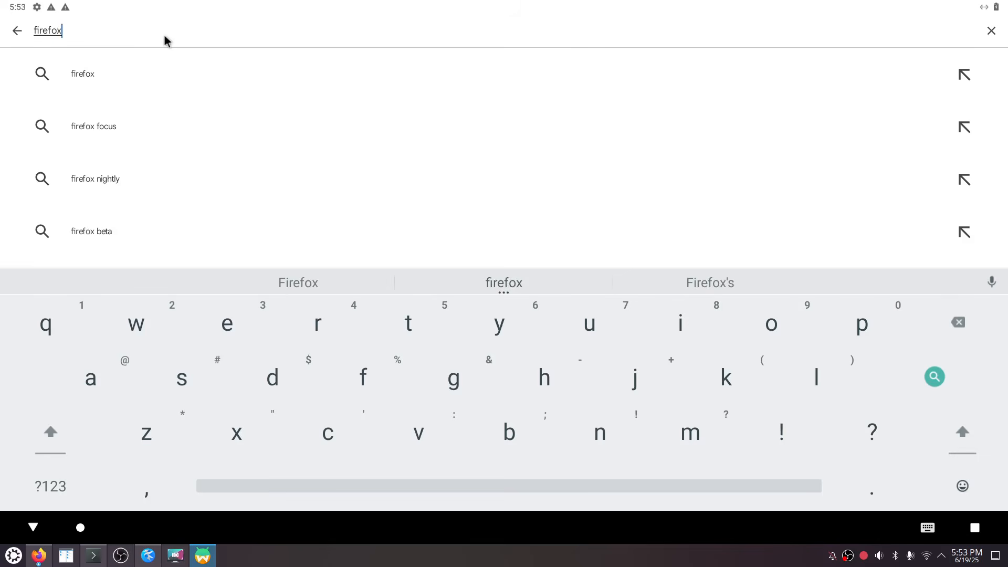
key("Return")
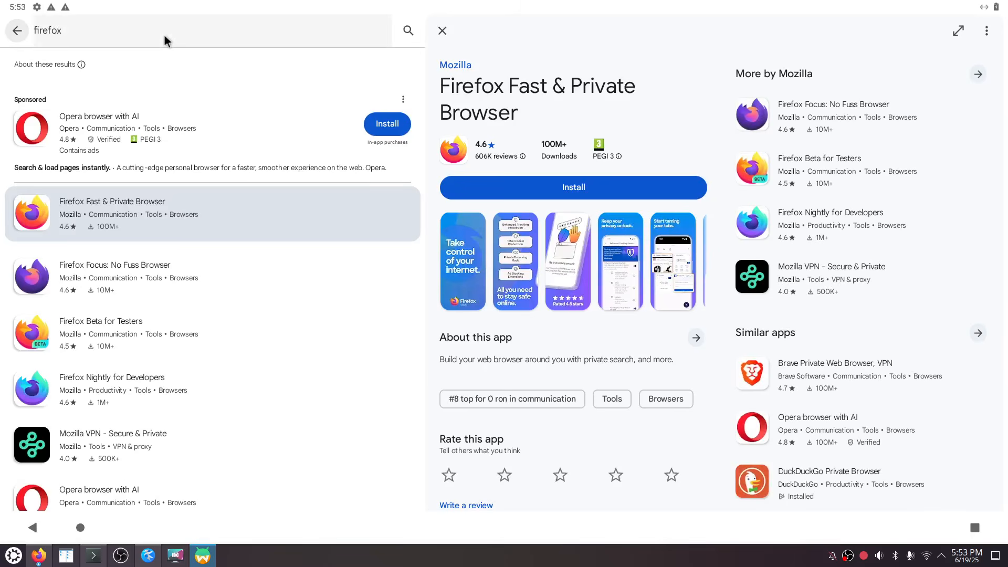
left_click(570, 189)
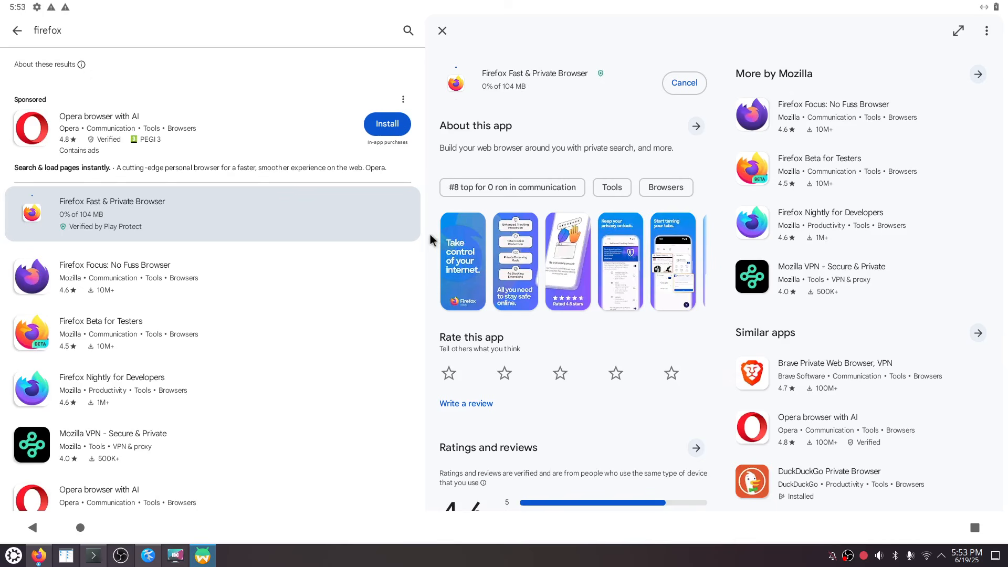
scroll(520, 310, "down", 5)
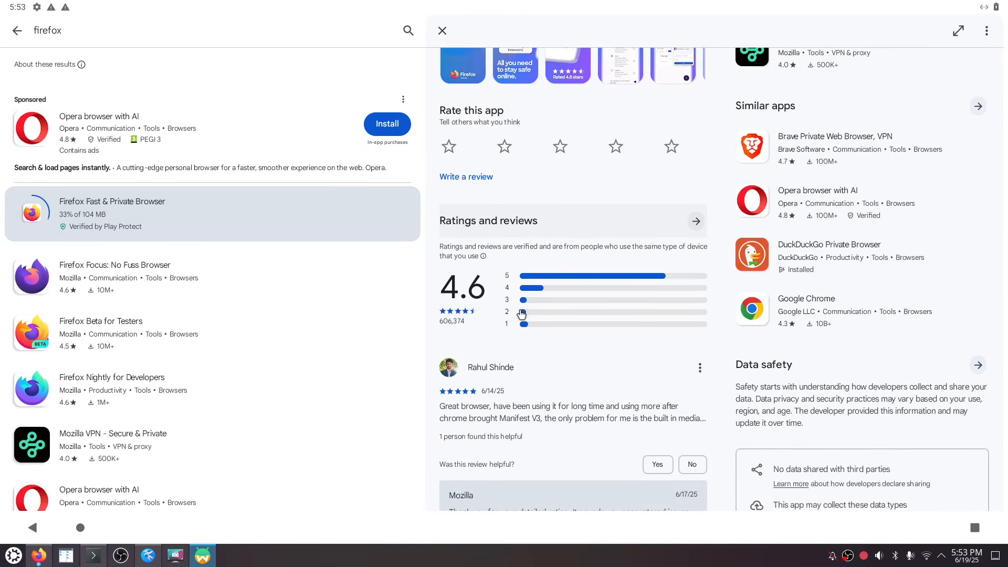
scroll(521, 314, "down", 3)
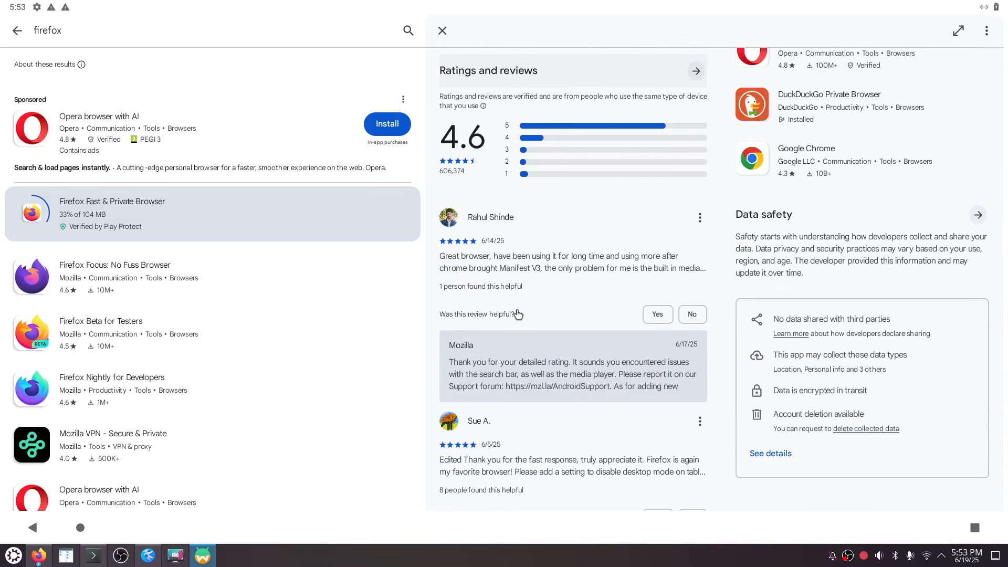
scroll(517, 314, "up", 8)
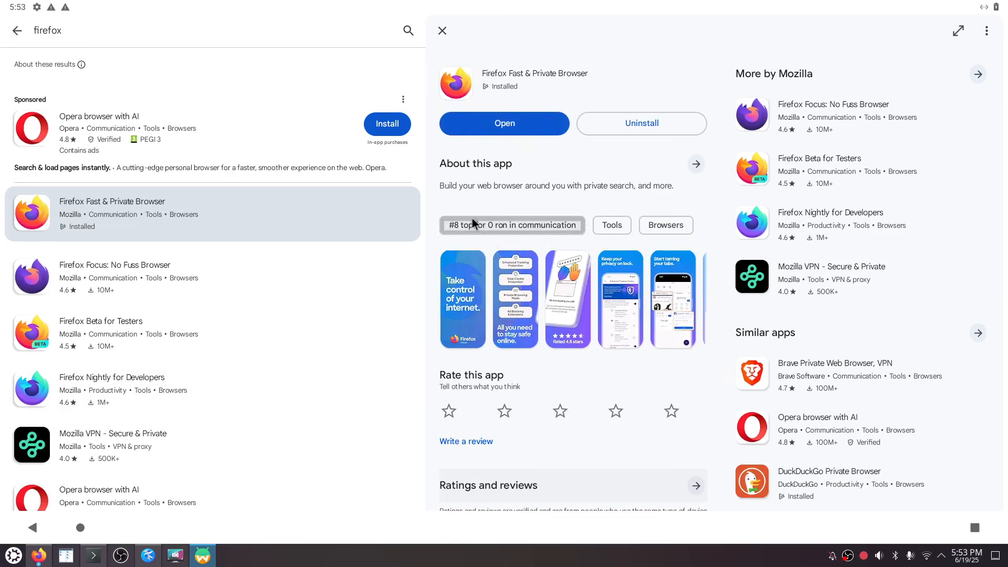
Step: Launch Firefox, accept its terms, and decline the default browser, search widget and sync sign-in offers
left_click(509, 127)
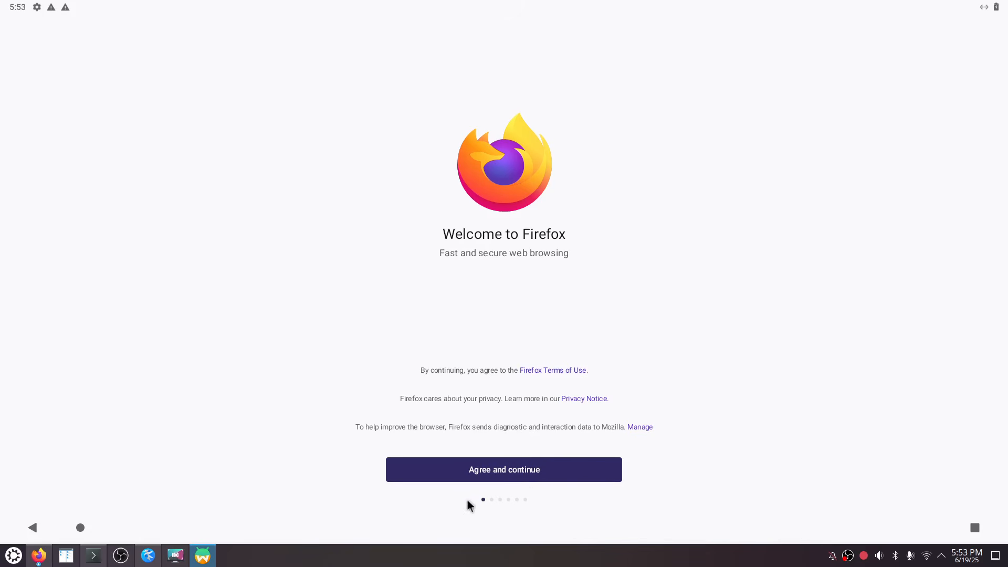
left_click(487, 471)
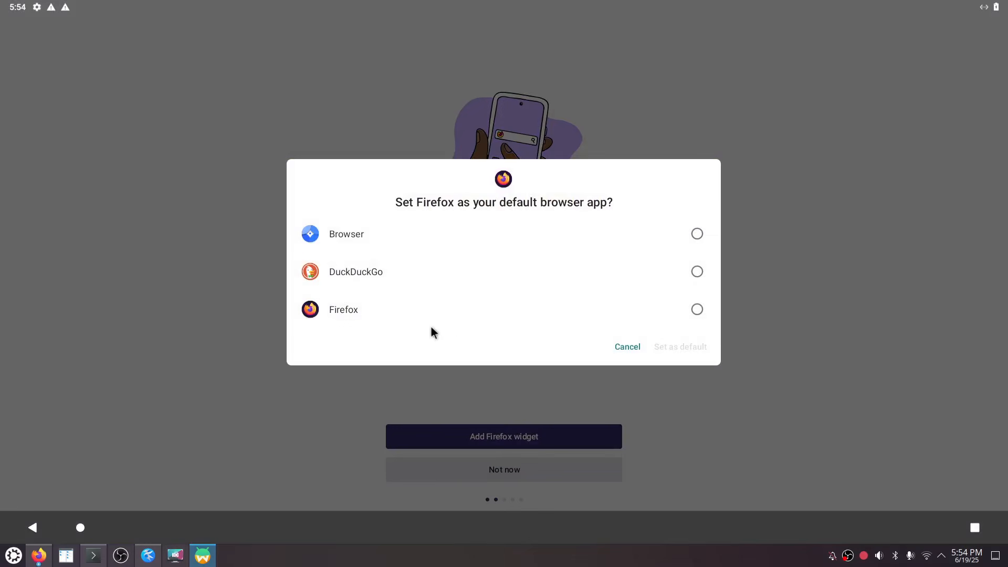
left_click(629, 345)
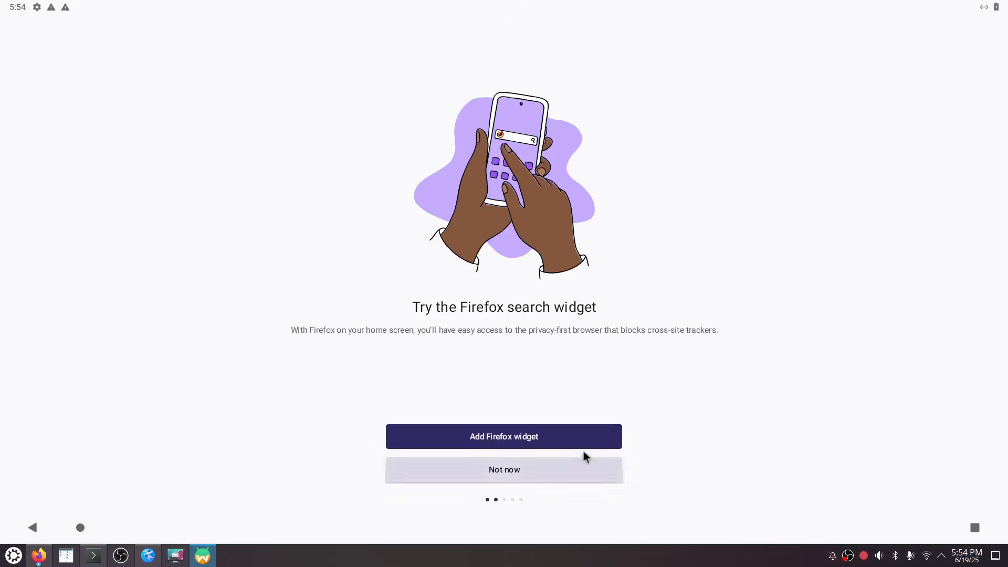
left_click(502, 479)
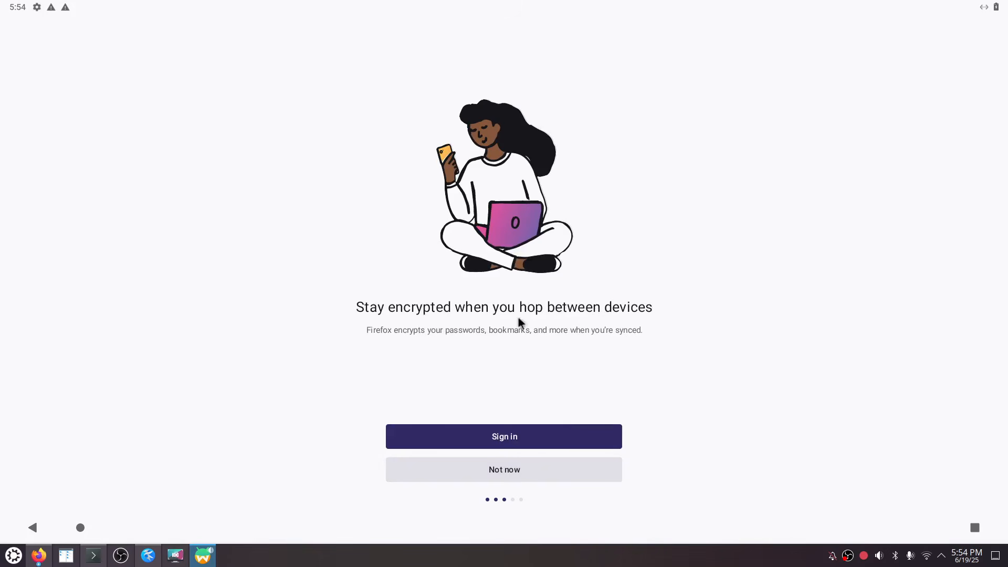
left_click(503, 469)
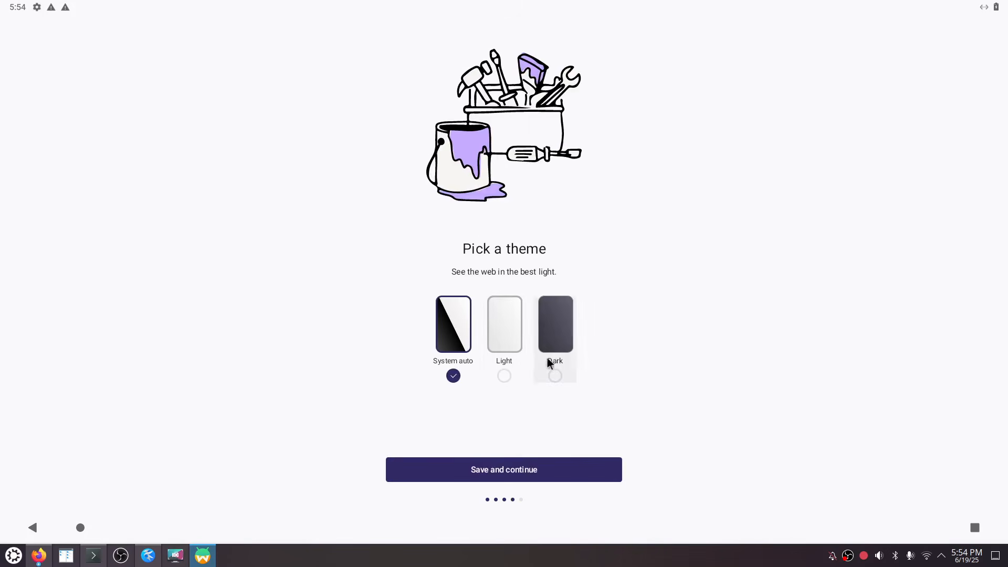
Step: Finish the Firefox setup with the System auto theme and Top toolbar placement, and switch to private browsing
left_click(516, 475)
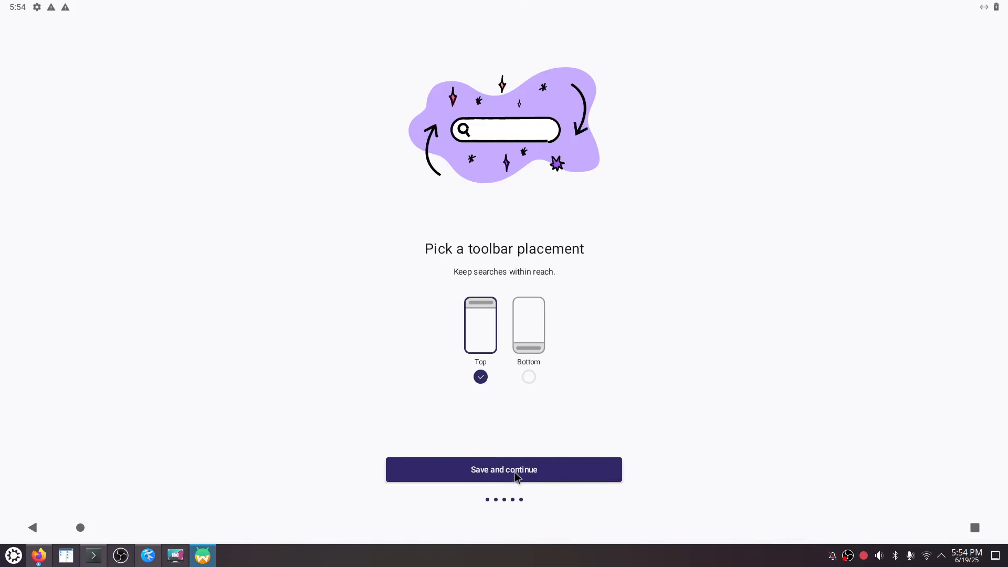
left_click(516, 476)
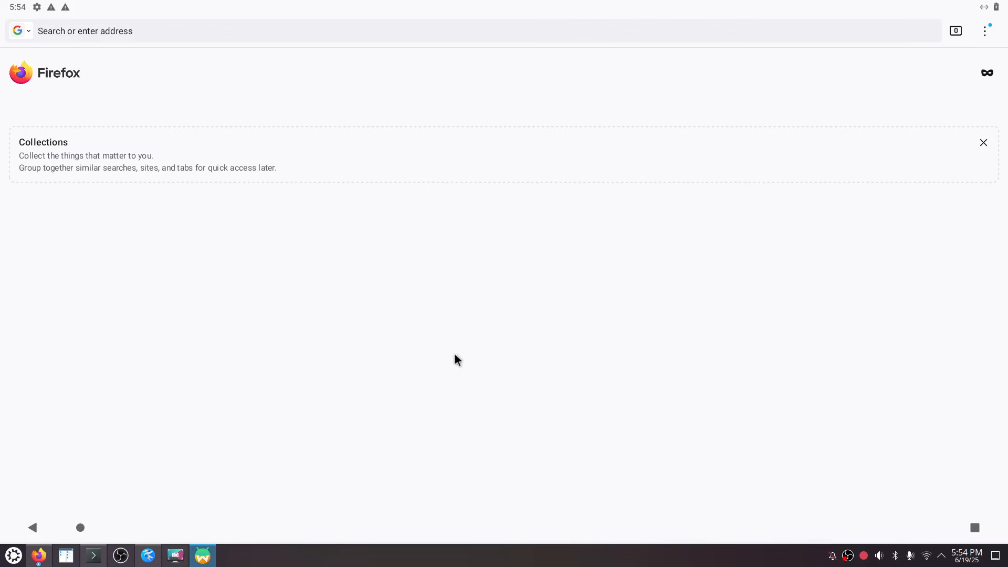
left_click(987, 72)
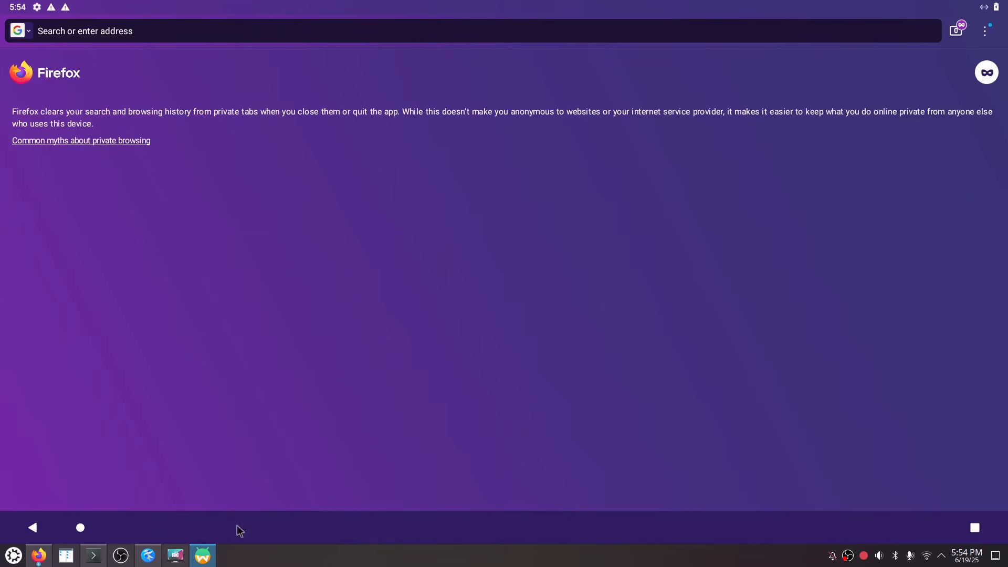
Step: Leave Firefox and browse the Android recent apps to the F-Droid Install unknown apps settings, then back out of that page
left_click(81, 527)
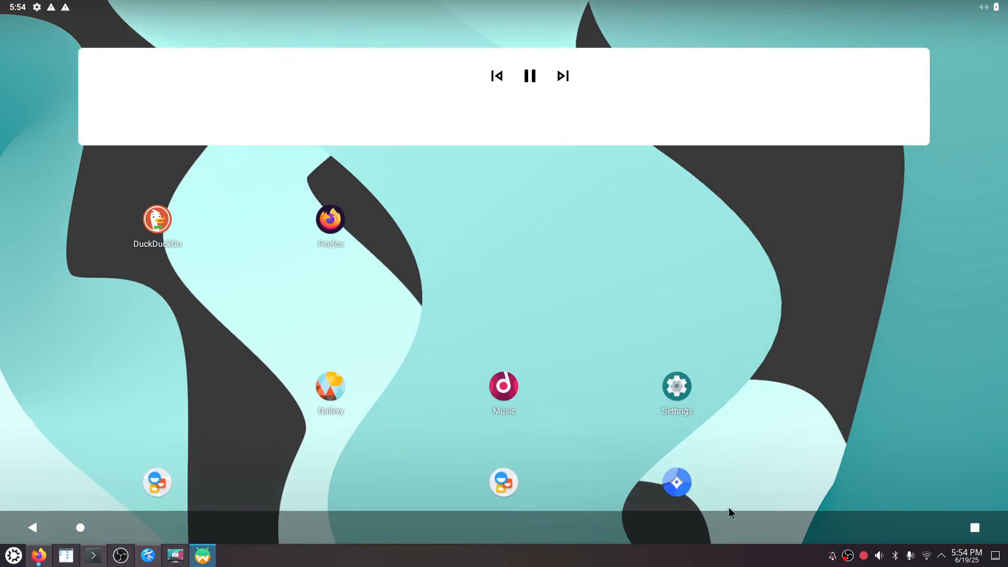
left_click(976, 532)
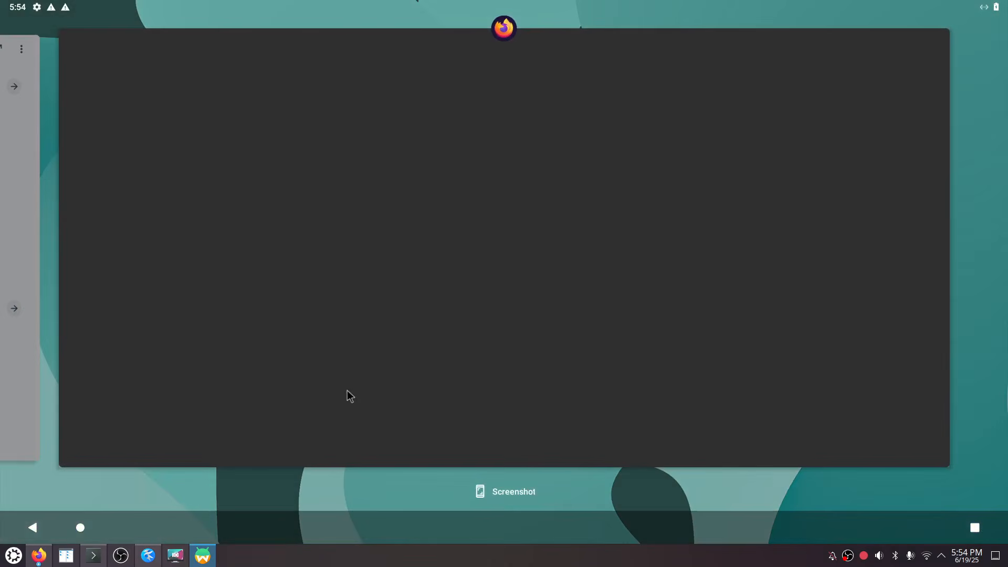
left_click_drag(348, 389, 850, 348)
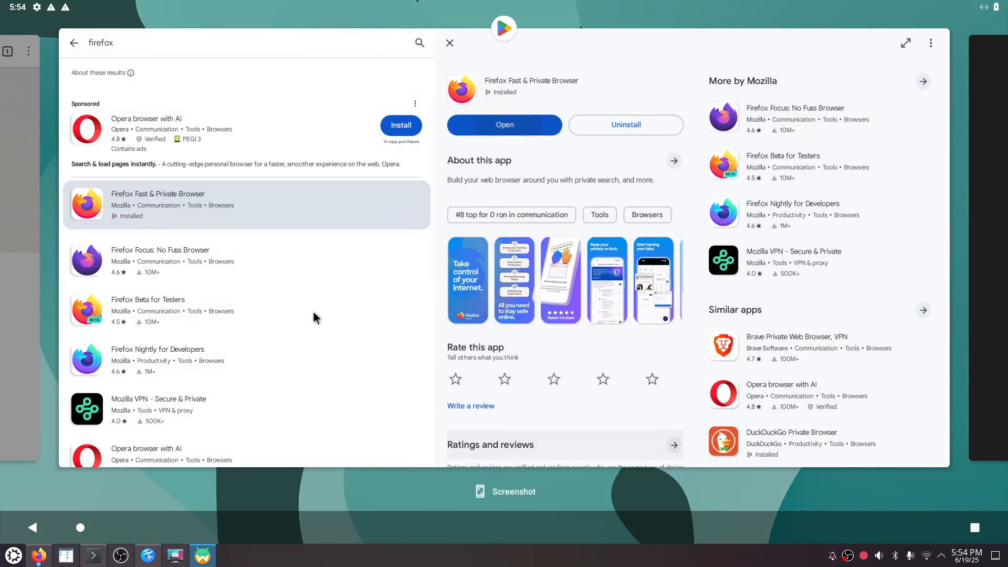
left_click_drag(310, 310, 862, 341)
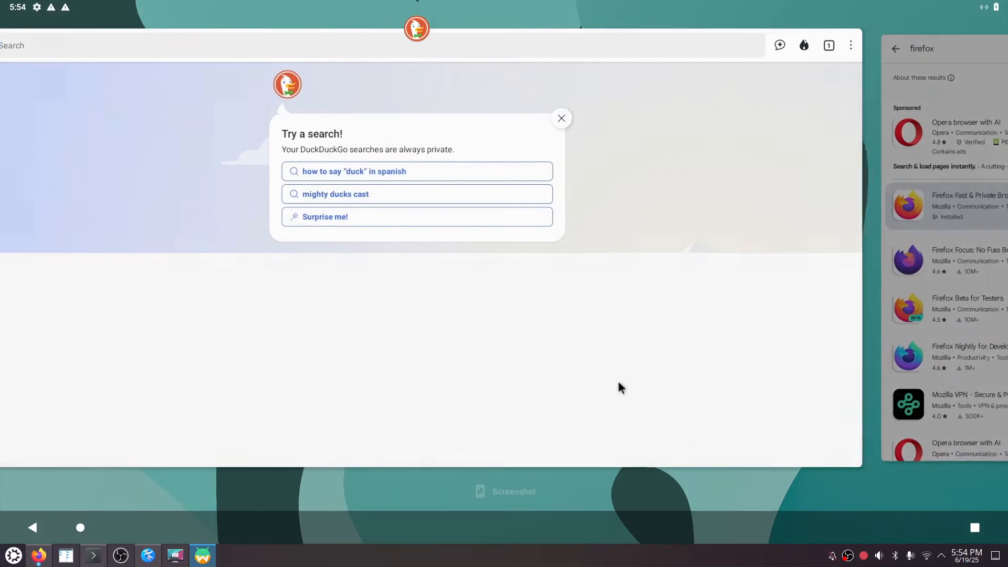
left_click_drag(326, 333, 723, 372)
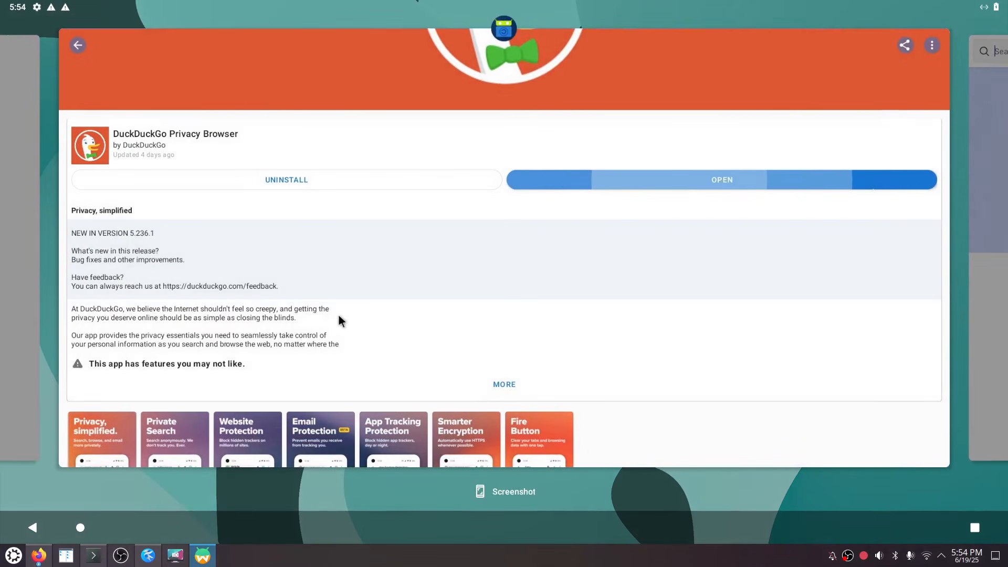
left_click_drag(339, 315, 787, 322)
left_click(420, 276)
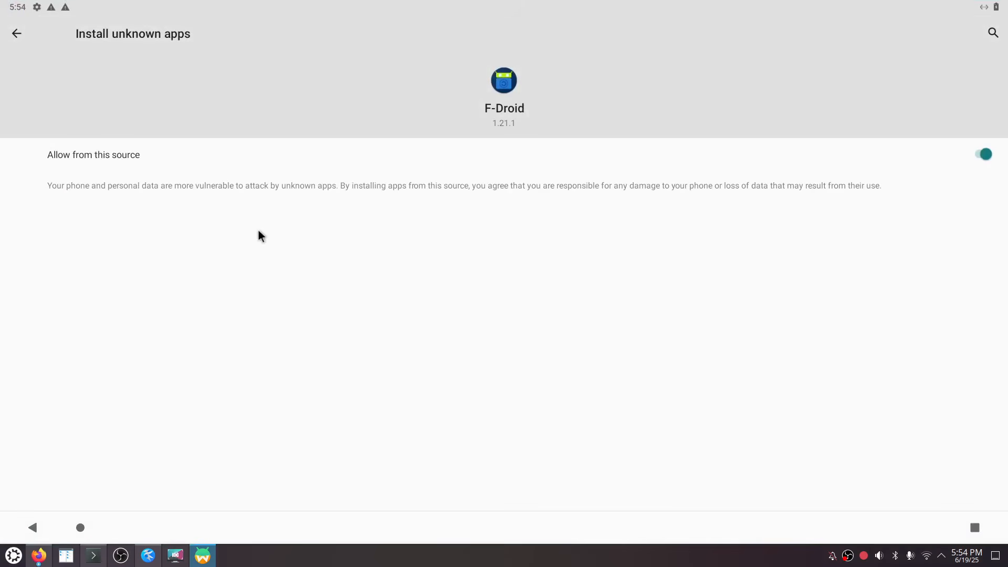
left_click(17, 34)
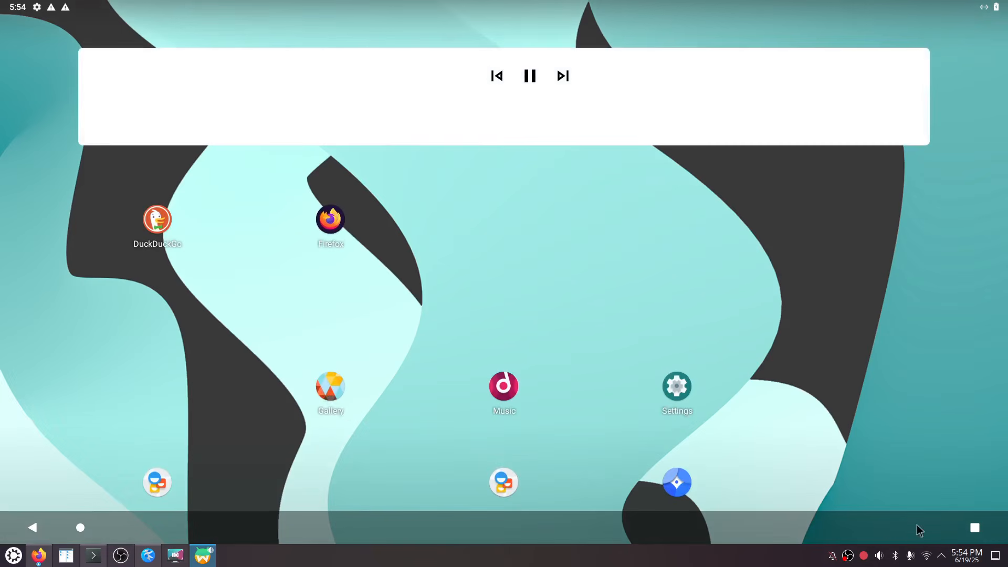
Step: Reopen the F-Droid Install unknown apps settings page from the Android recent apps
left_click(954, 535)
left_click_drag(222, 247, 666, 285)
left_click_drag(336, 279, 297, 303)
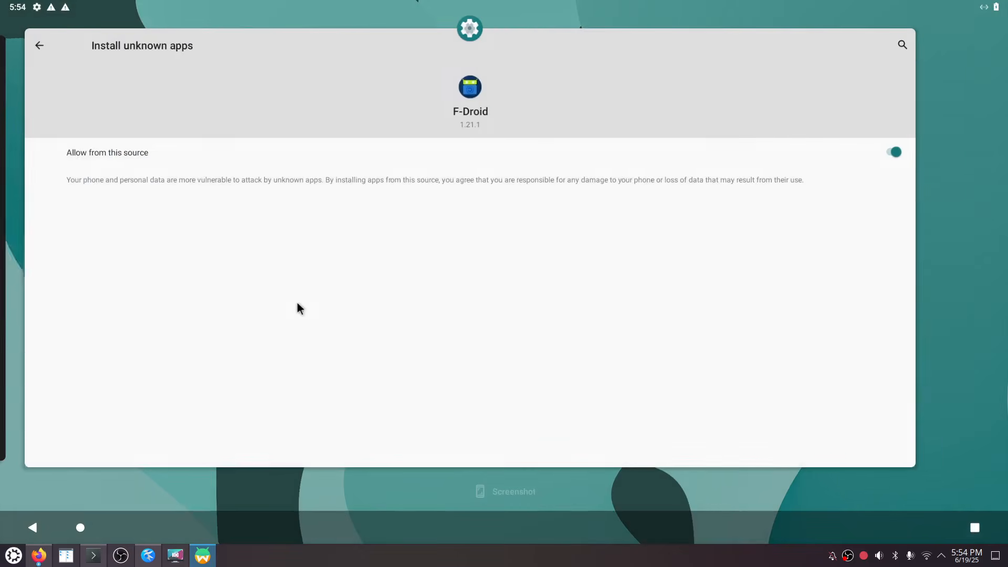
left_click(423, 314)
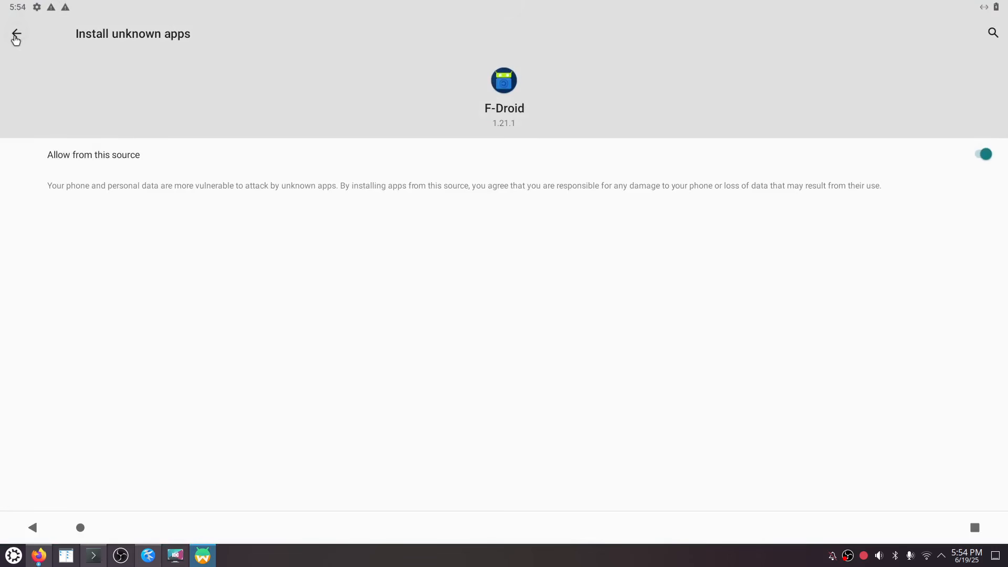
Step: Return to the Android home screen and bring up the list of all installed apps
left_click(80, 528)
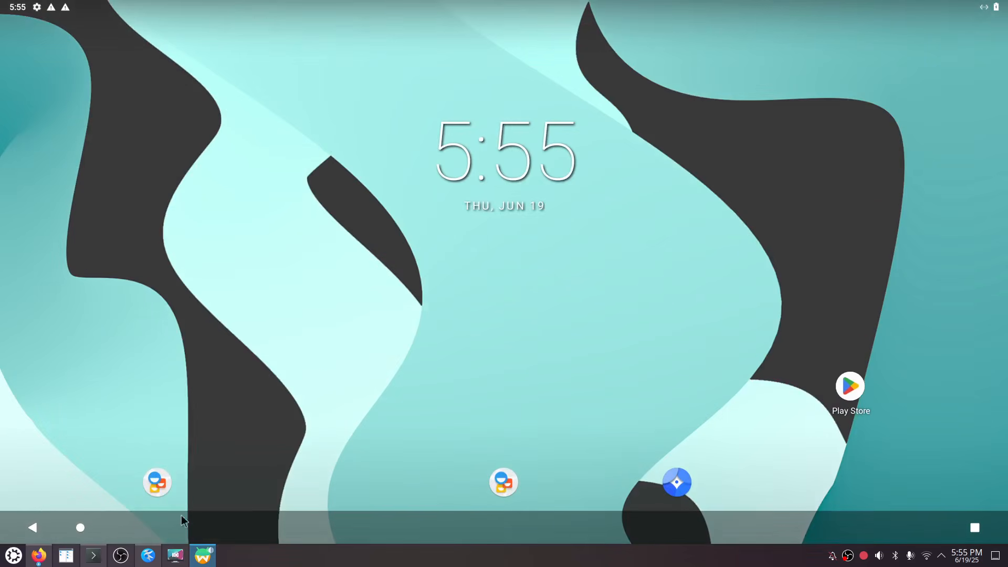
left_click_drag(262, 494, 279, 471)
left_click_drag(294, 529, 207, 78)
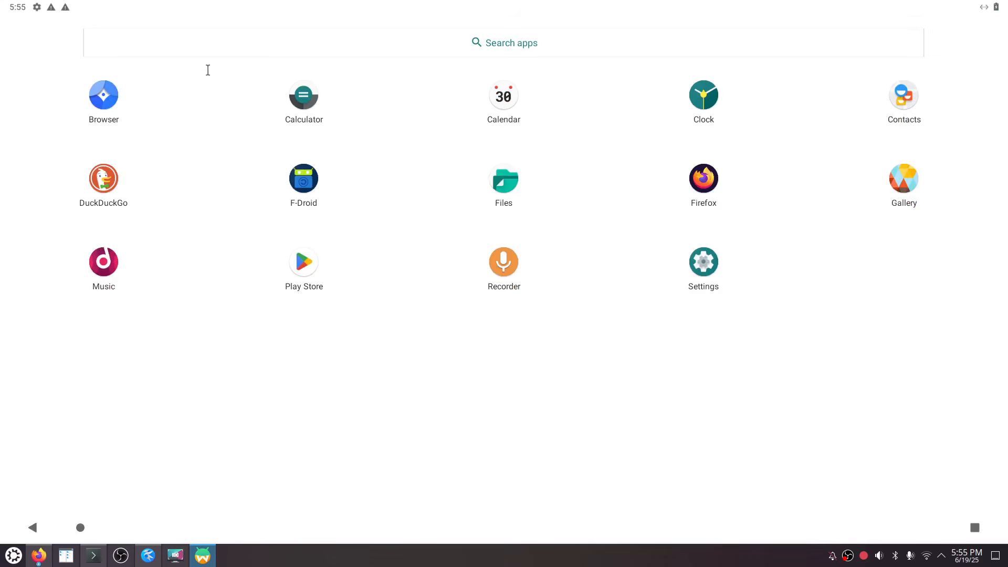
left_click(81, 527)
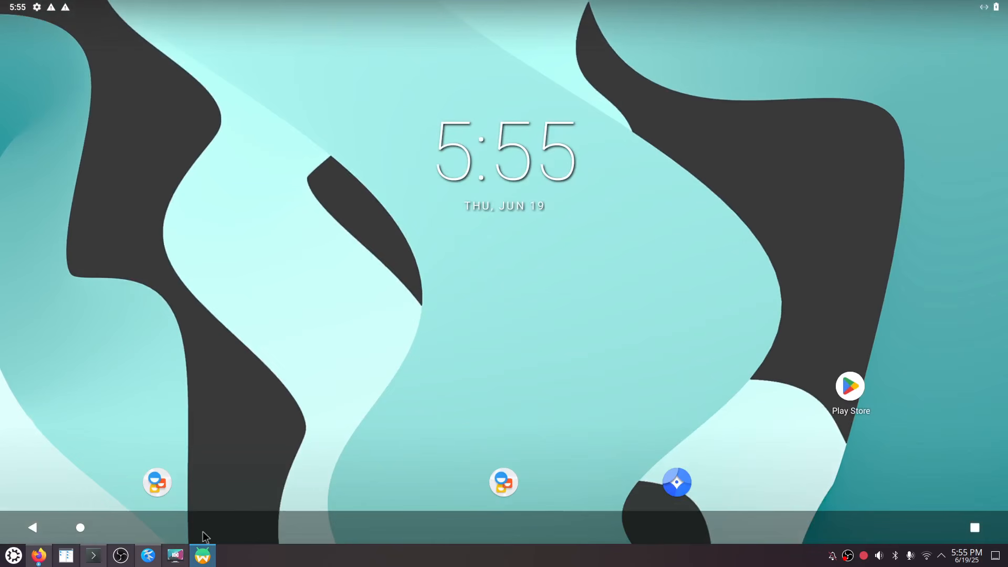
left_click_drag(204, 507, 215, 130)
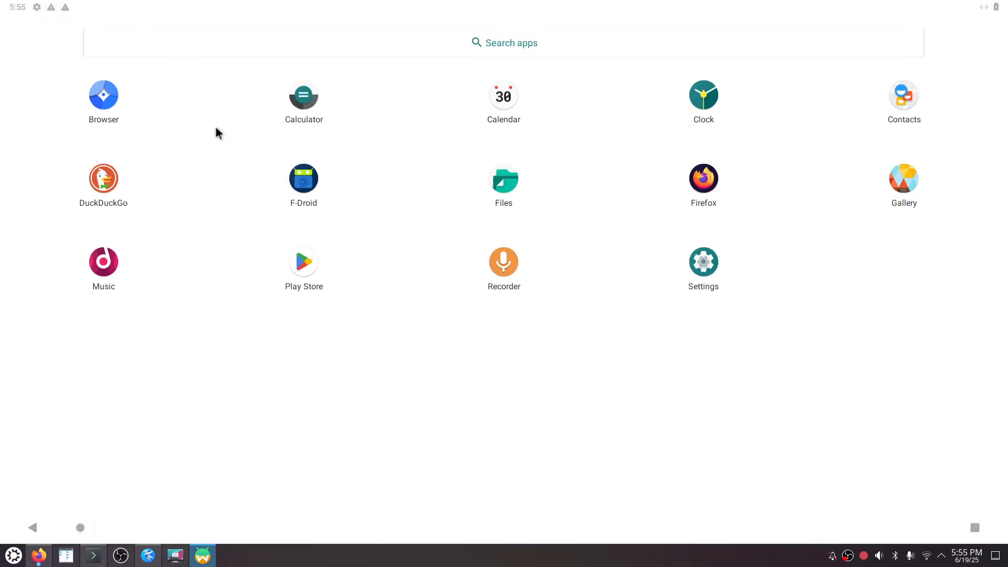
Step: Show the Android home screen, the list of installed apps and the recent apps overview, then return to the home screen
left_click(80, 528)
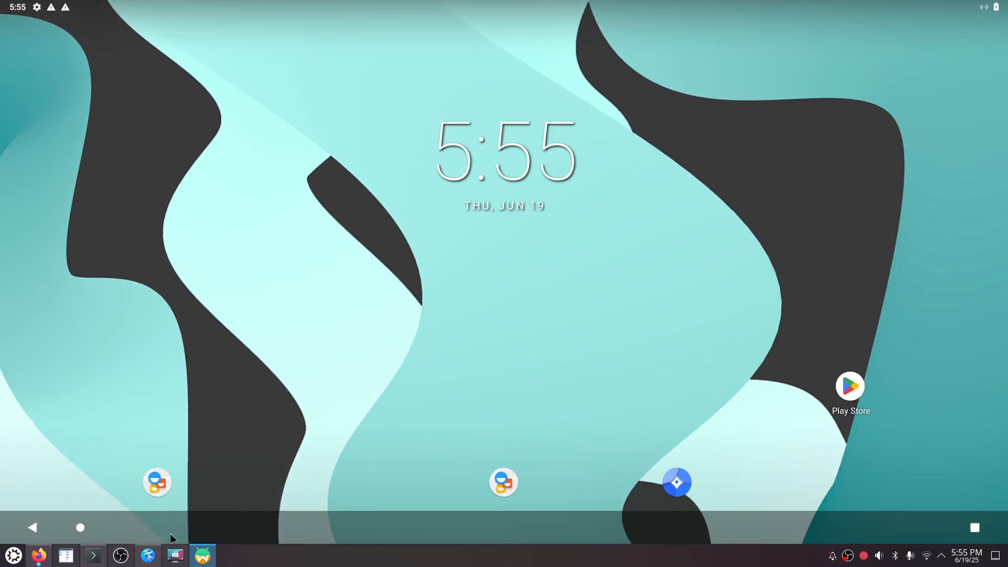
left_click(81, 529)
left_click_drag(181, 511, 252, 171)
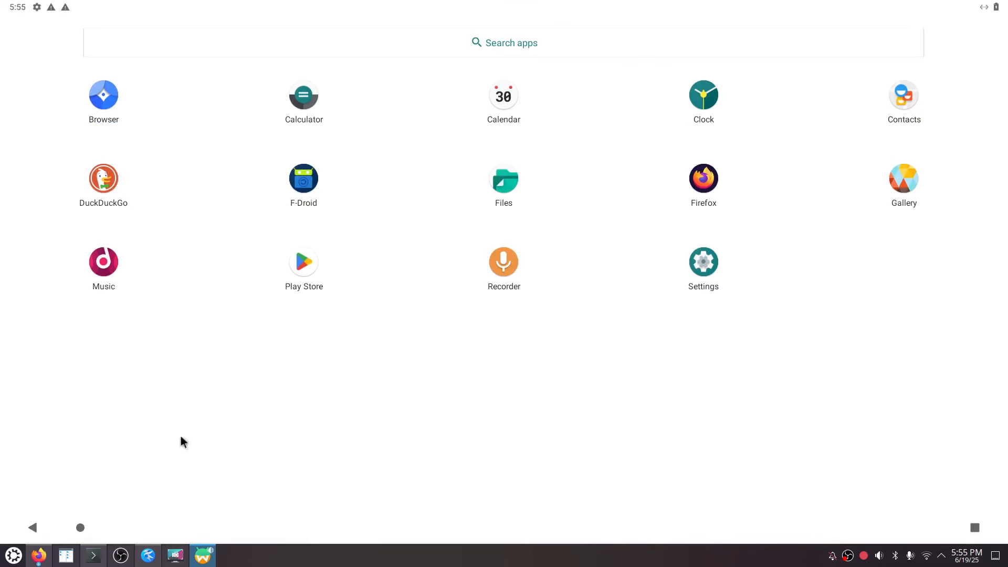
left_click(81, 527)
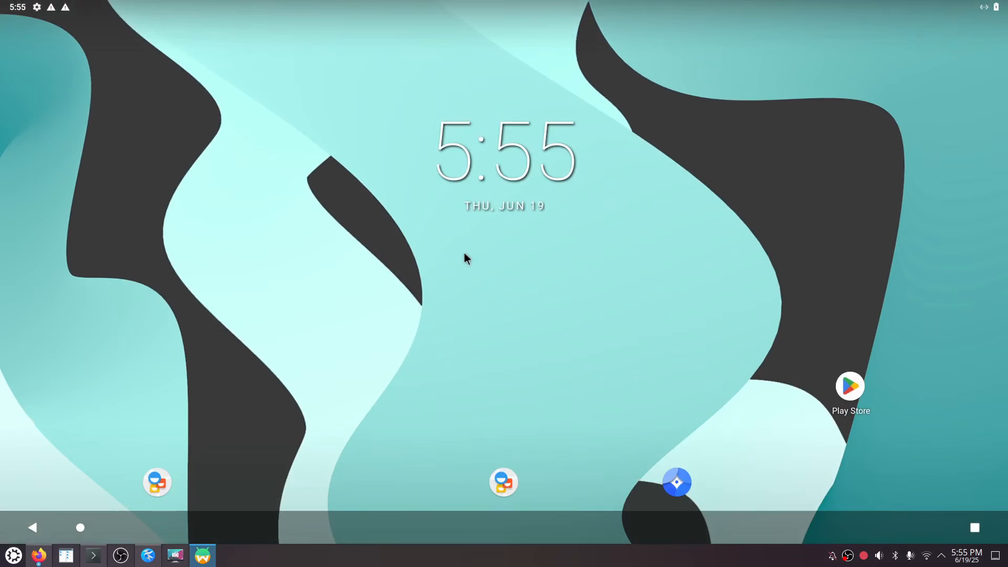
left_click(974, 528)
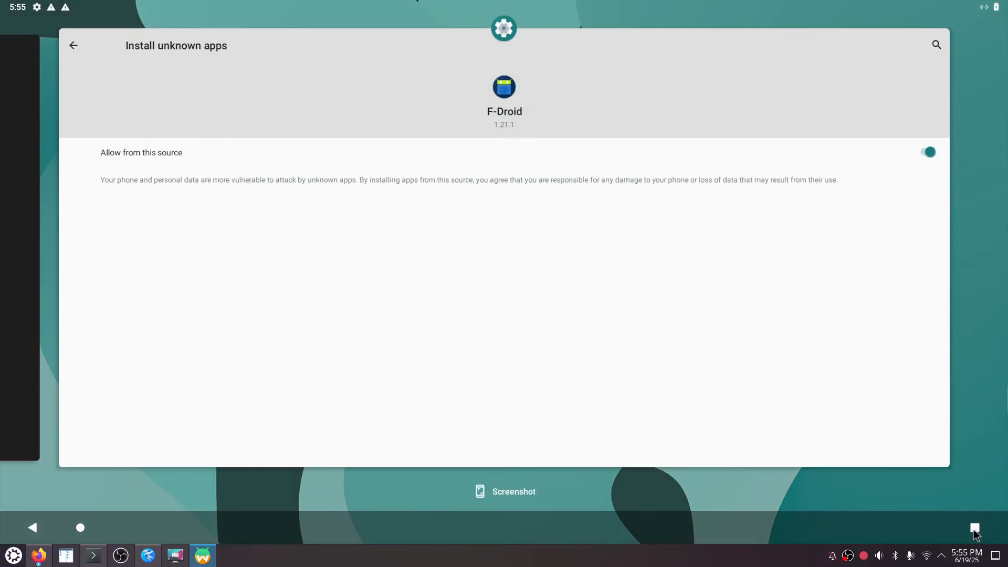
left_click(975, 528)
left_click(33, 527)
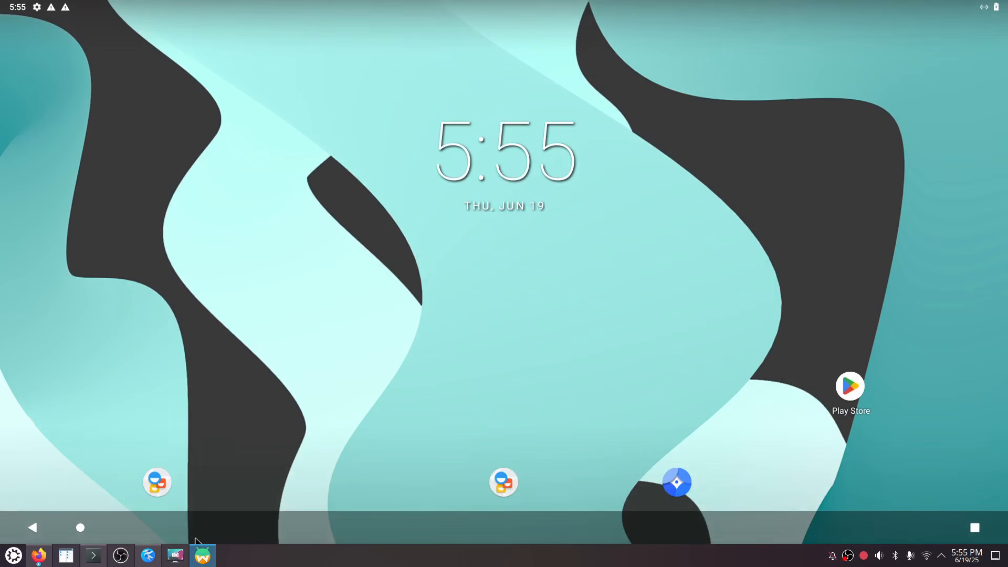
Step: Open Calendar from the installed apps, allow it to access photos and media, and return to the home screen
left_click_drag(199, 533, 247, 117)
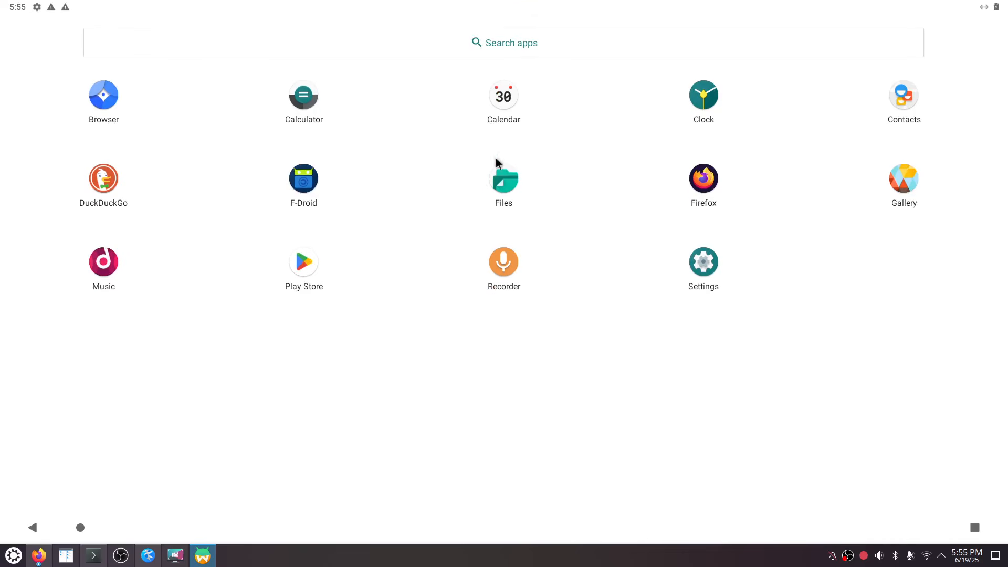
left_click(502, 100)
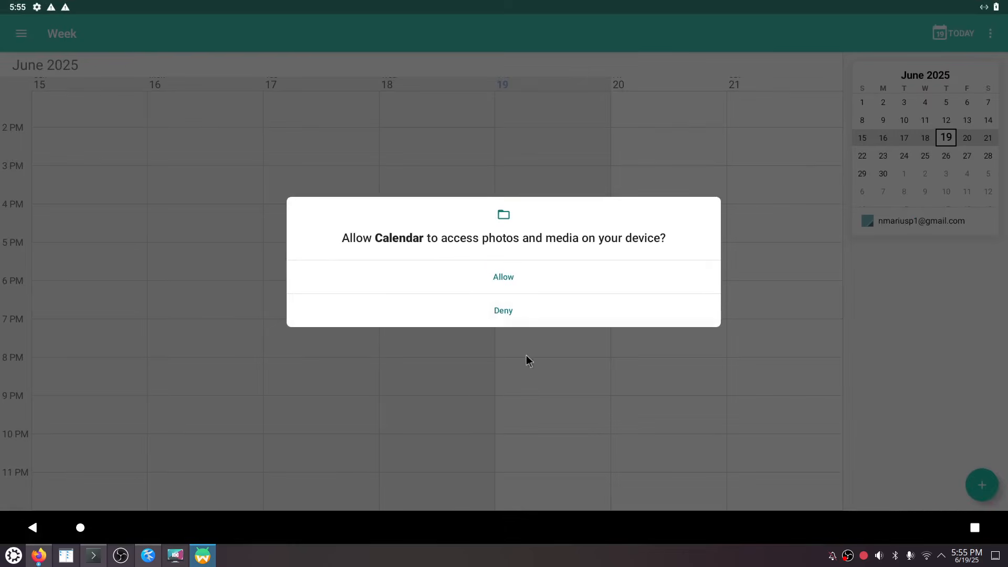
left_click(503, 277)
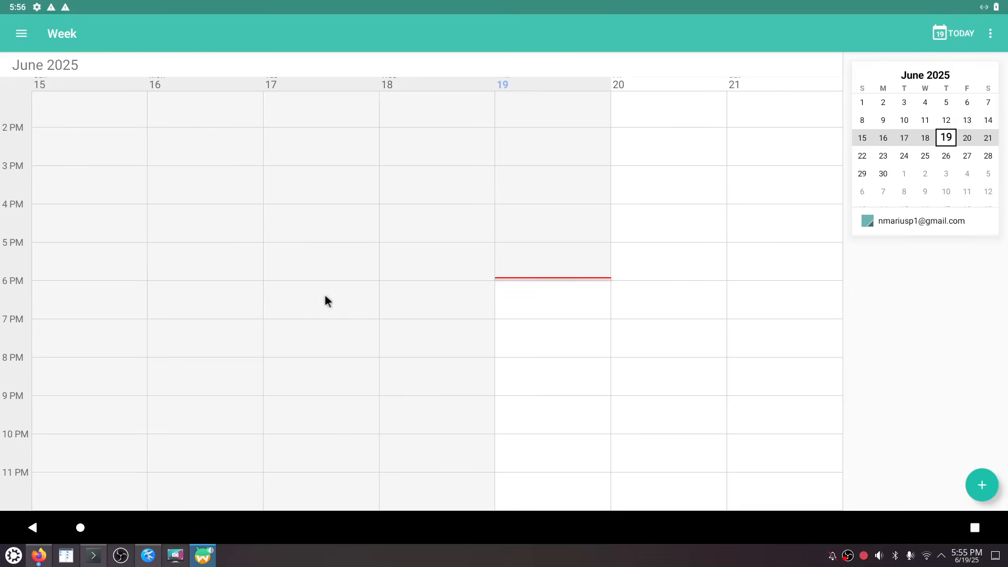
left_click(80, 527)
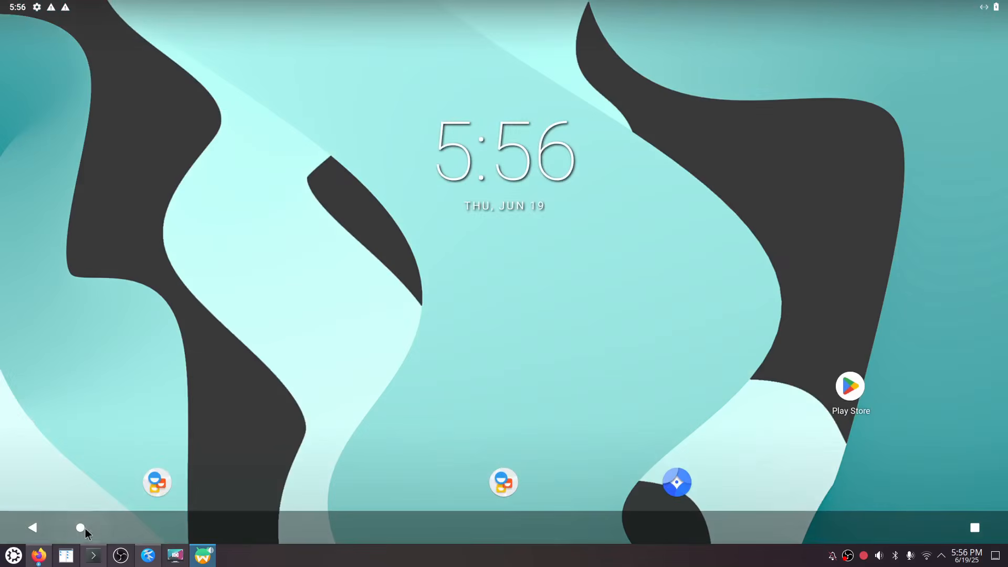
Step: Open Calculator from the installed apps to view its layout, and return to the Android home screen
left_click_drag(158, 532, 255, 130)
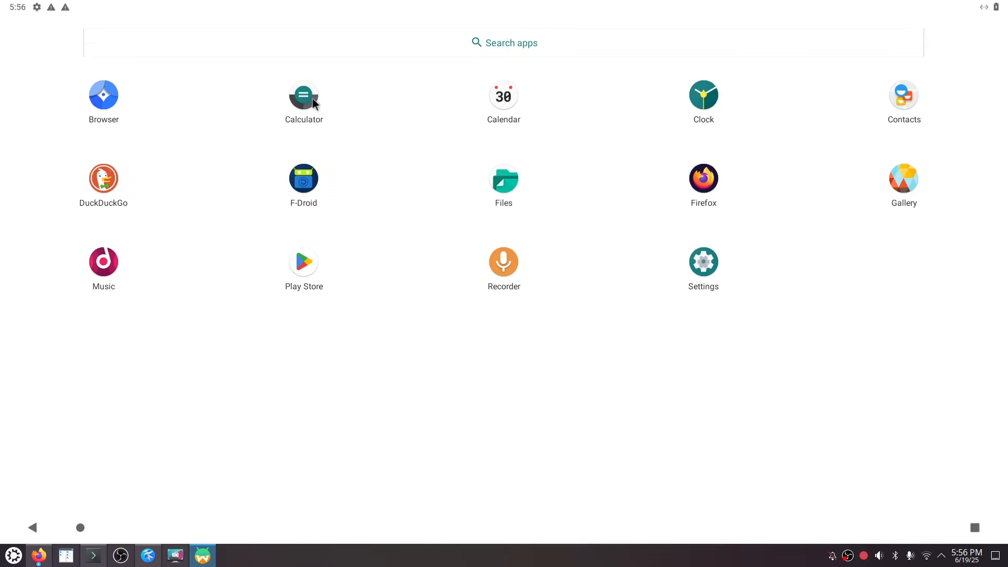
left_click(313, 98)
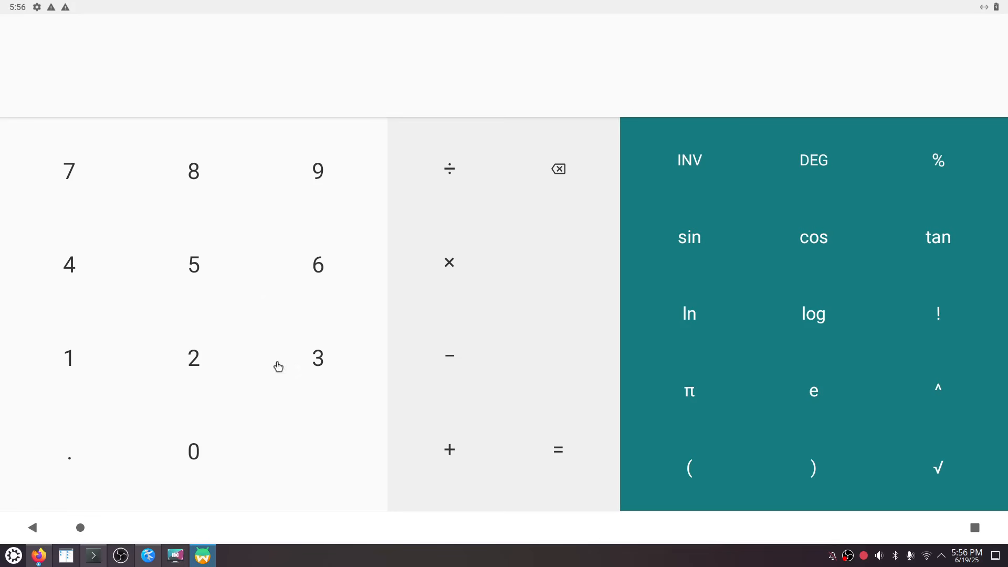
left_click(80, 527)
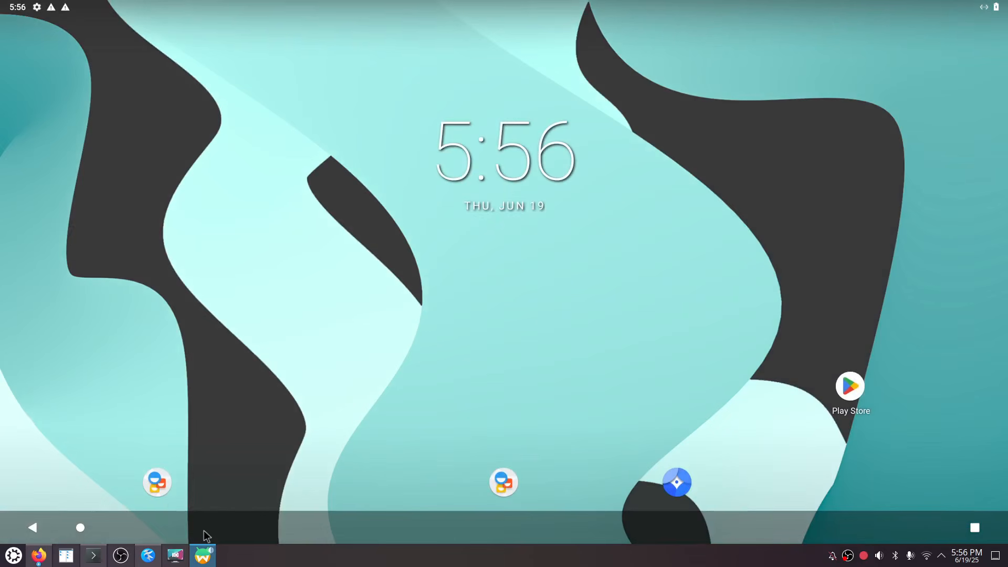
Step: View the Battery page in the Android Settings, then leave Settings for the home screen
left_click_drag(202, 534, 248, 196)
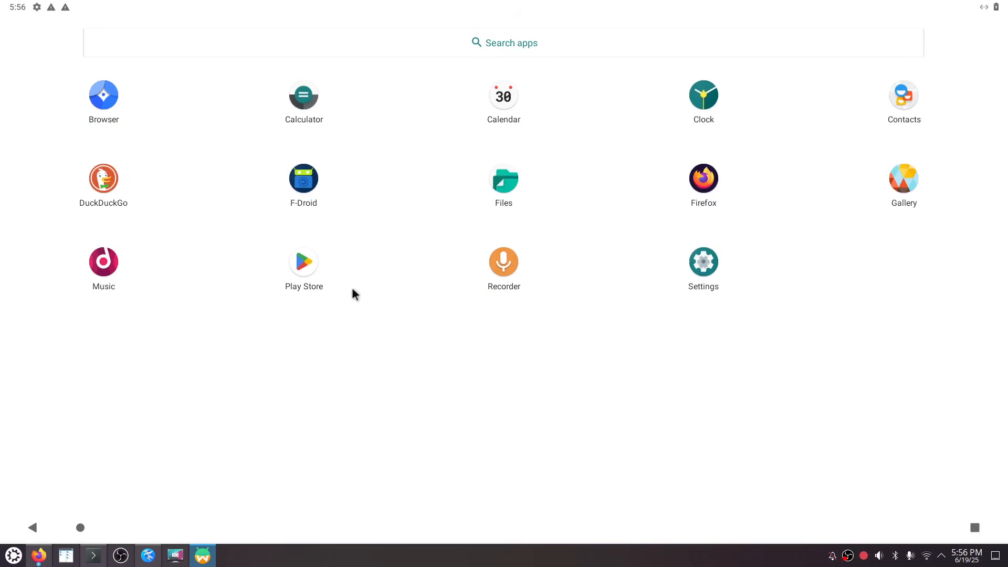
left_click(703, 261)
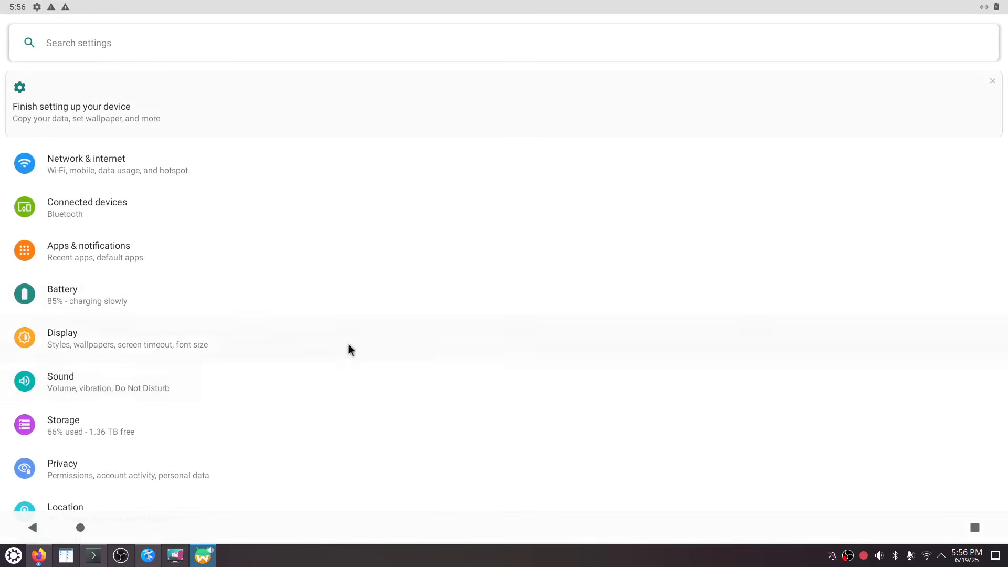
left_click(96, 301)
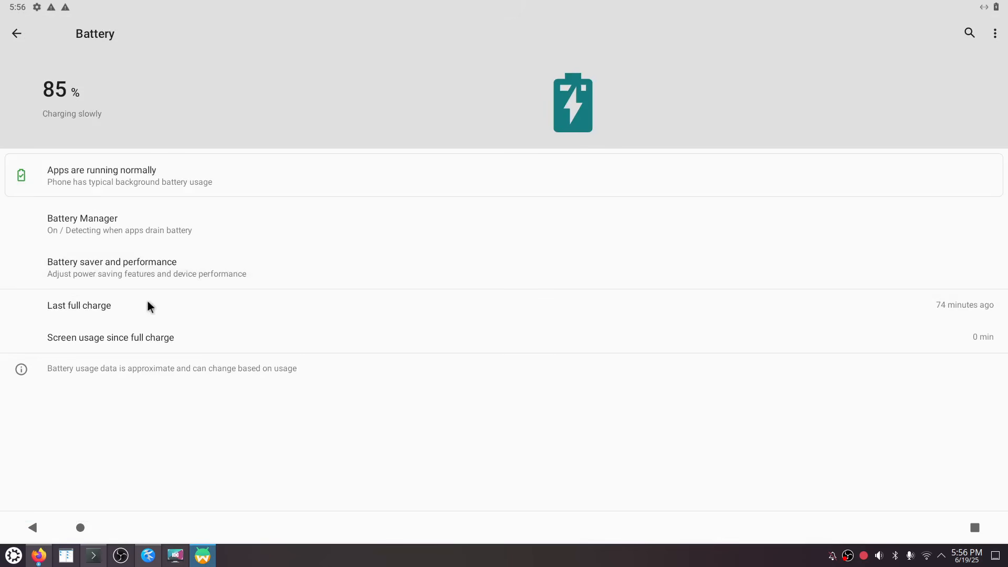
left_click(20, 37)
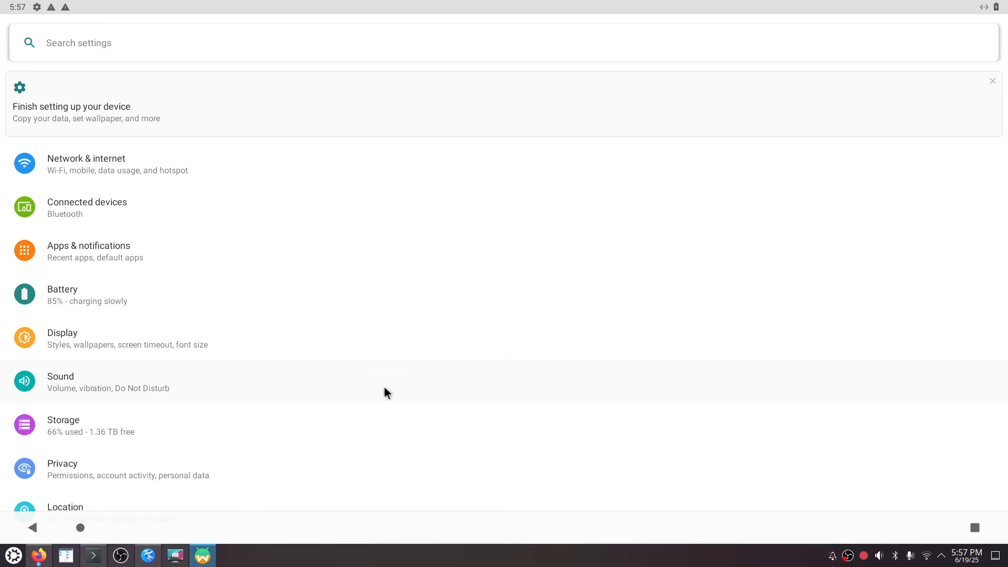
left_click(80, 527)
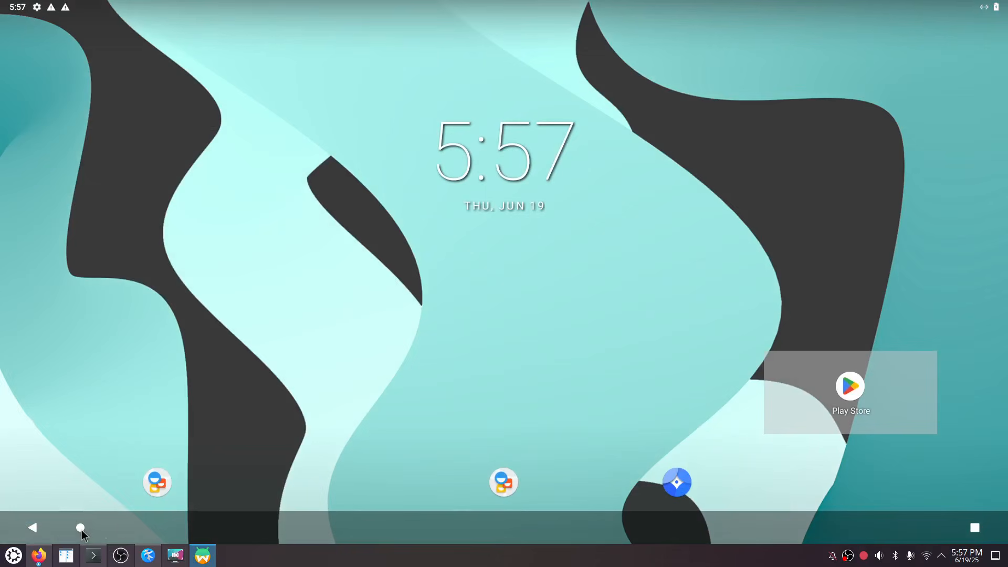
Step: Open the Files app from the installed apps to view the folders on the WayDroid x86_64 Device
left_click_drag(166, 515, 187, 393)
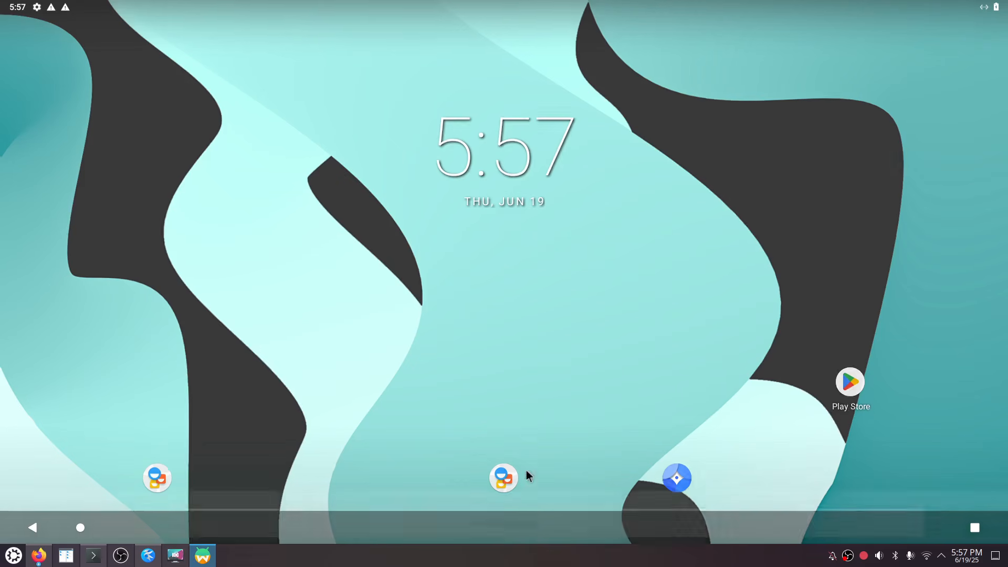
left_click_drag(526, 470, 531, 182)
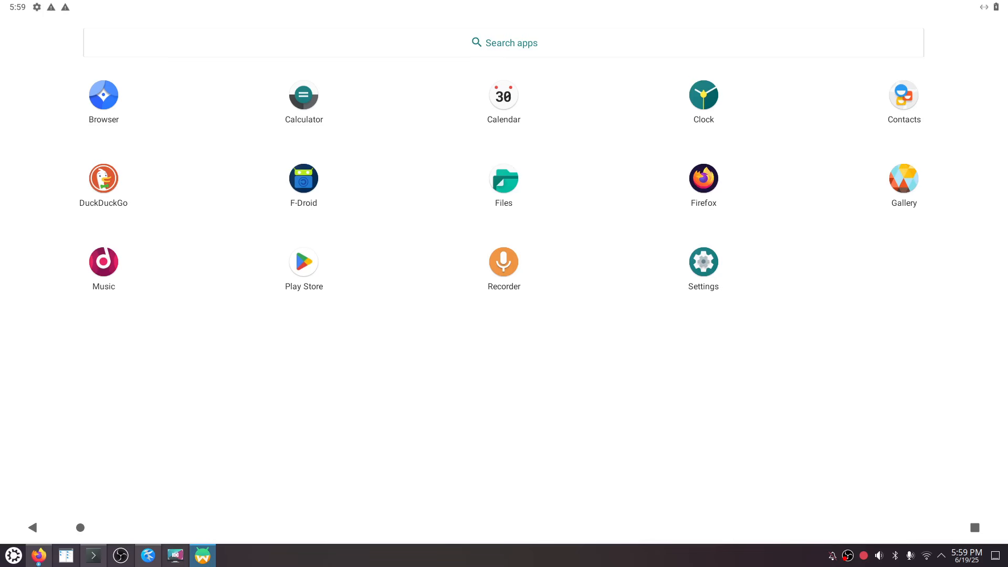
left_click(513, 182)
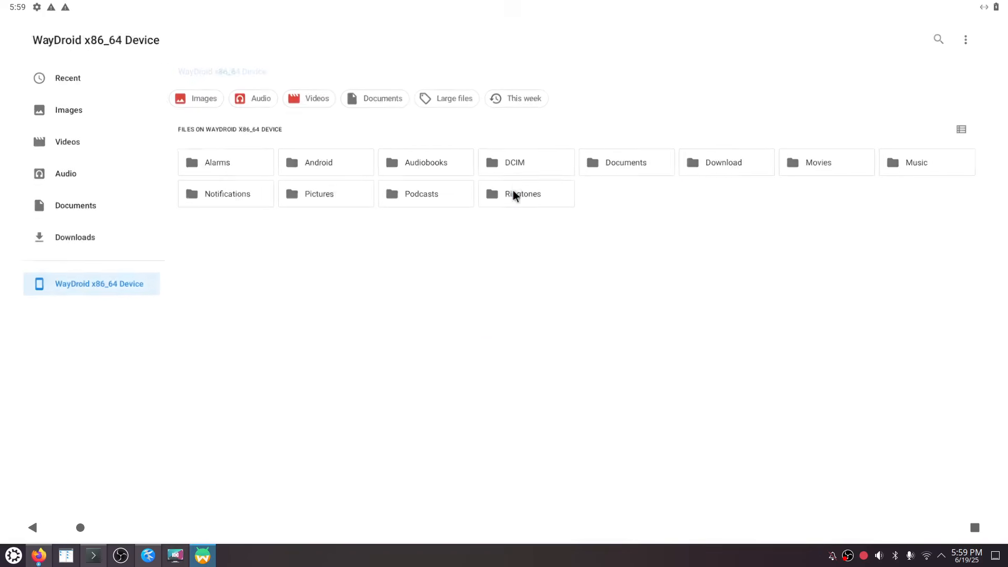